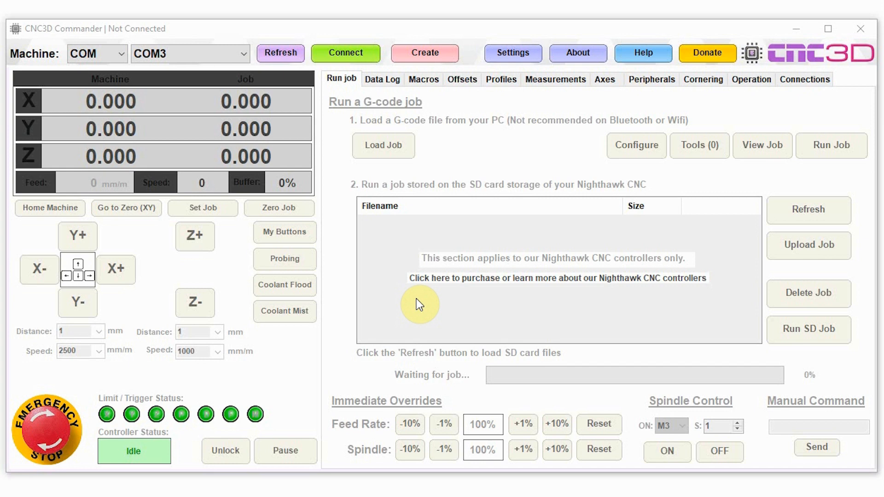
# Step: Connect to the CNC machine over the COM3 port
pyautogui.click(181, 51)
pyautogui.click(181, 53)
pyautogui.click(347, 57)
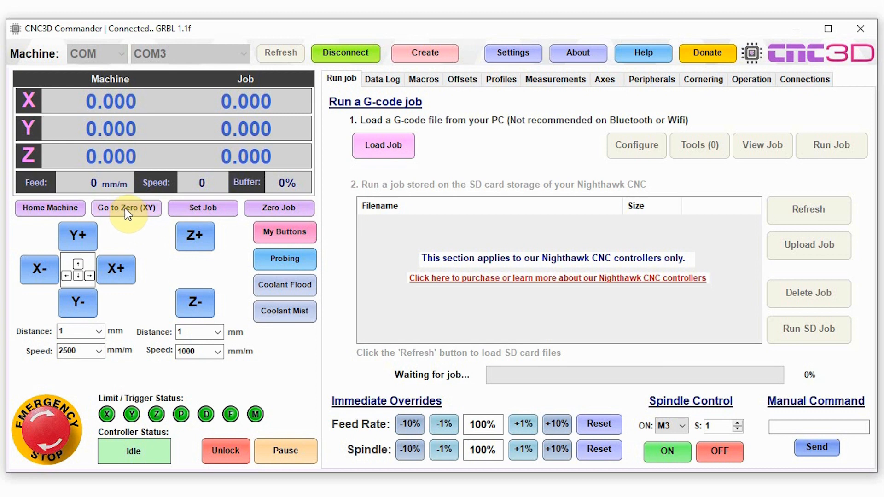
# Step: Manually set the job coordinates to X 20, Y 10 and Z 5 without moving the machine
pyautogui.click(206, 211)
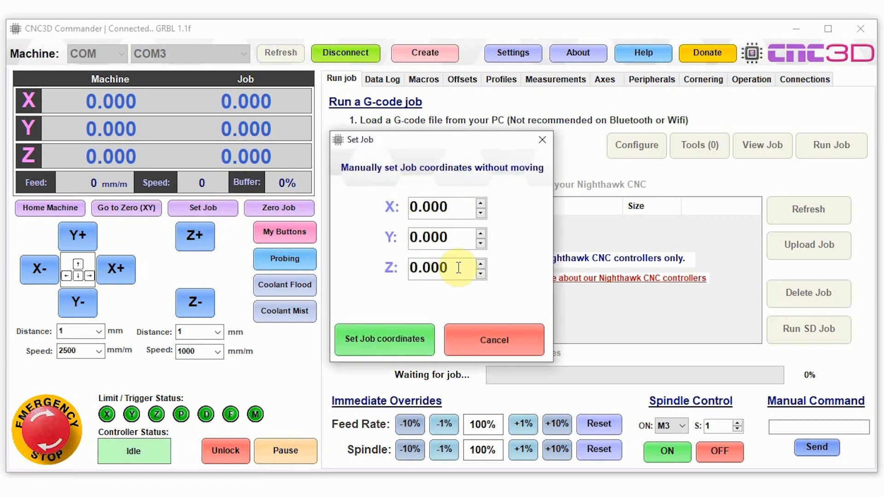
pyautogui.click(417, 204)
pyautogui.press('BackSpace')
pyautogui.write('20')
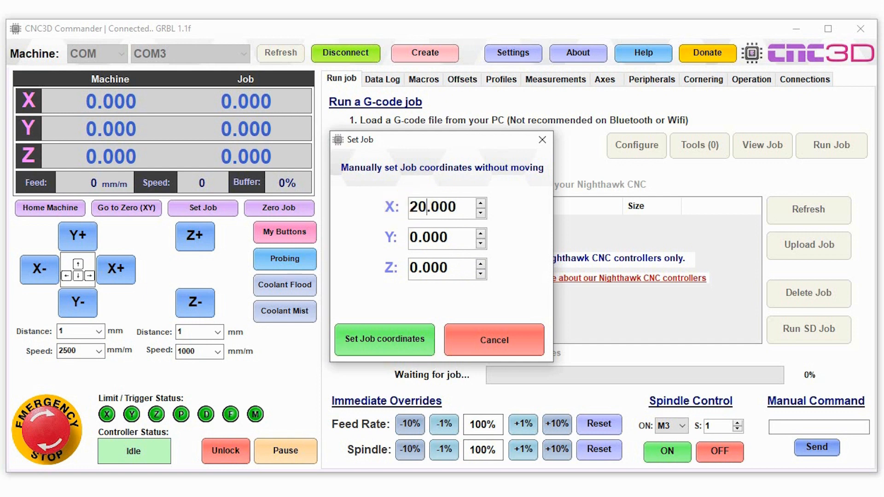
pyautogui.moveTo(417, 237); pyautogui.dragTo(405, 238)
pyautogui.write('10')
pyautogui.moveTo(417, 267); pyautogui.dragTo(406, 267)
pyautogui.write('5')
pyautogui.click(384, 343)
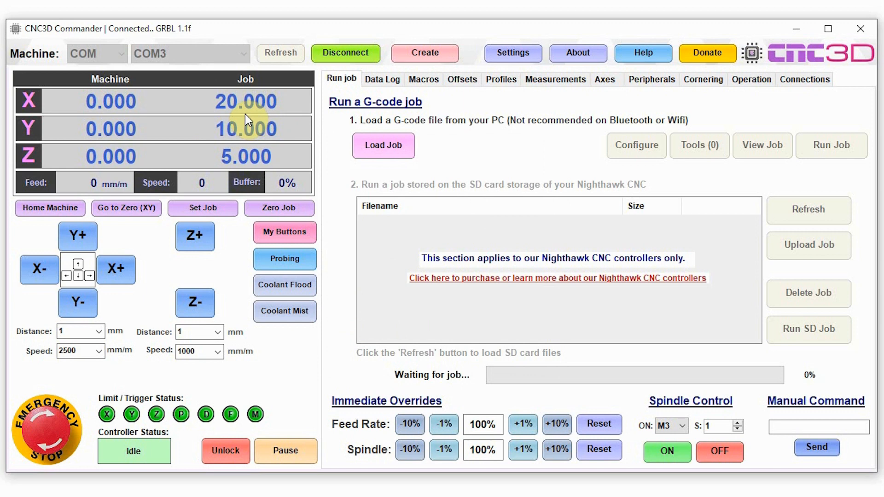
# Step: Review the manual job coordinates without changing them and zero the job position on all axes
pyautogui.click(191, 207)
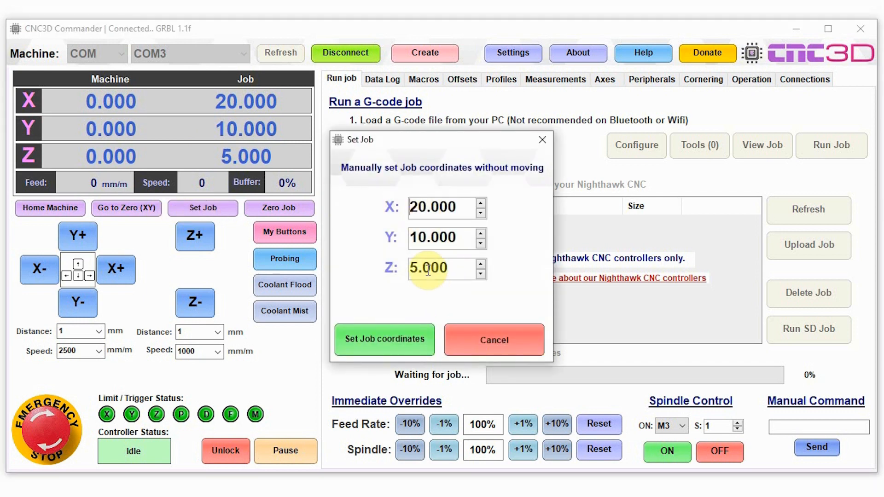
pyautogui.click(501, 341)
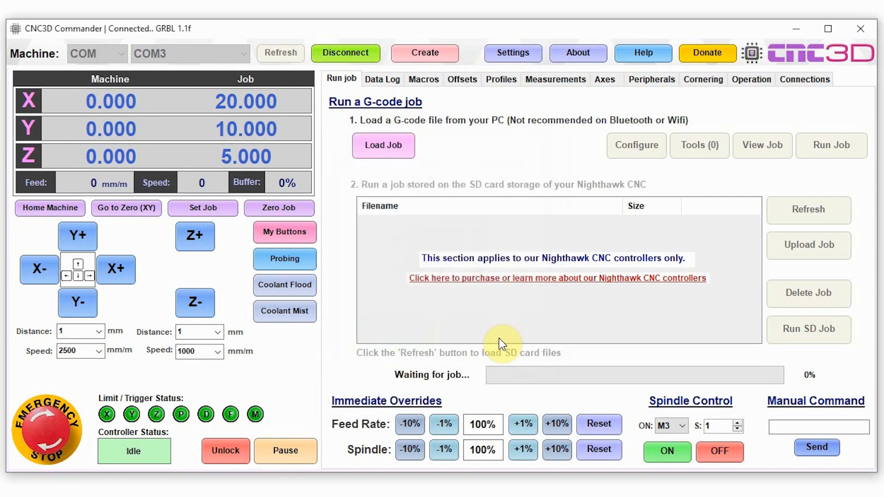
pyautogui.click(228, 276)
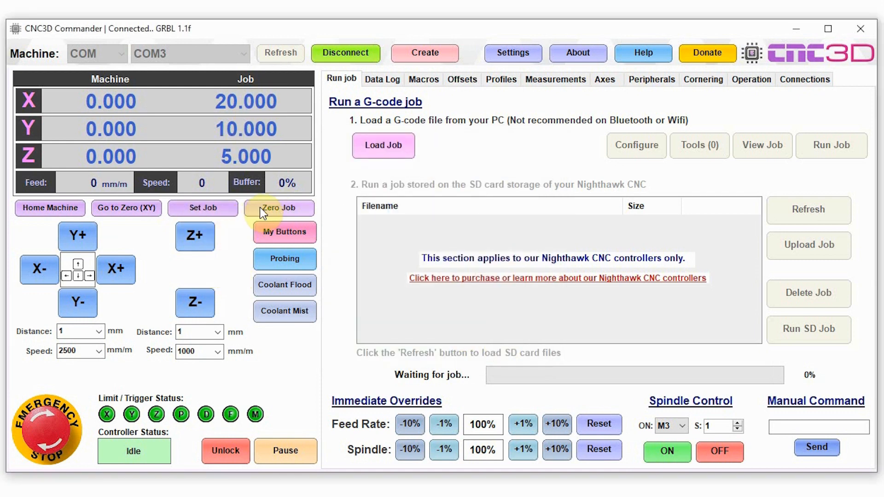
pyautogui.click(284, 209)
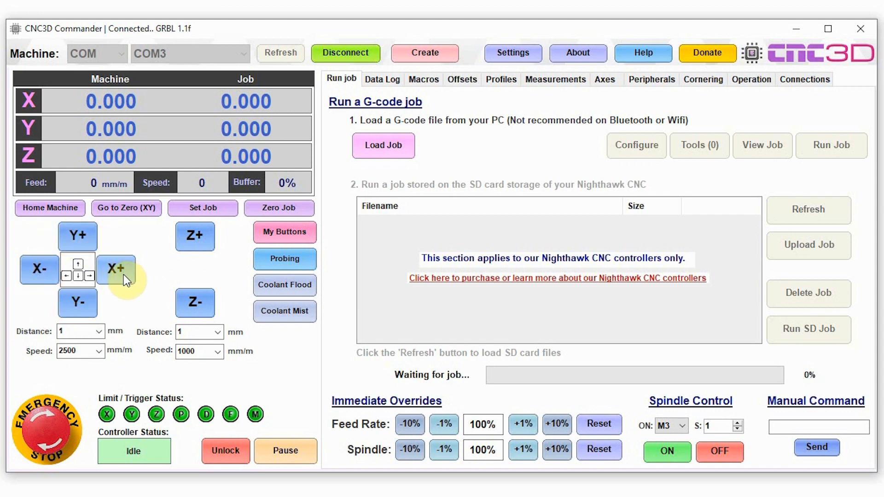
# Step: Turn on keyboard jogging and move the machine 1 mm in Y+, X-, X+ and Y-, plus Z up and down
pyautogui.click(77, 272)
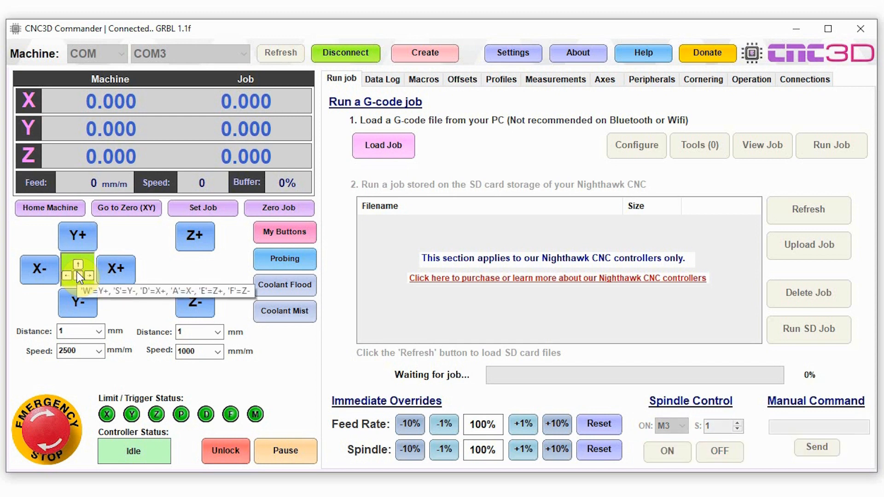
pyautogui.press('w')
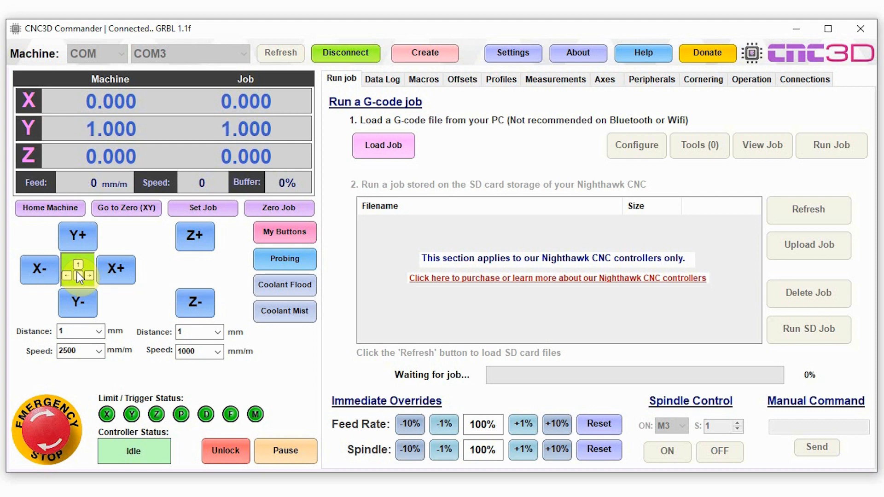
pyautogui.press('a')
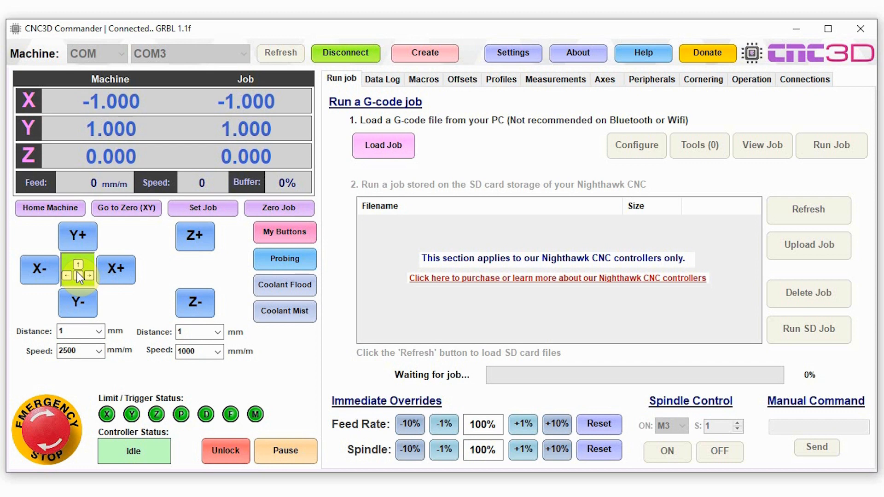
pyautogui.press('d')
pyautogui.press('s')
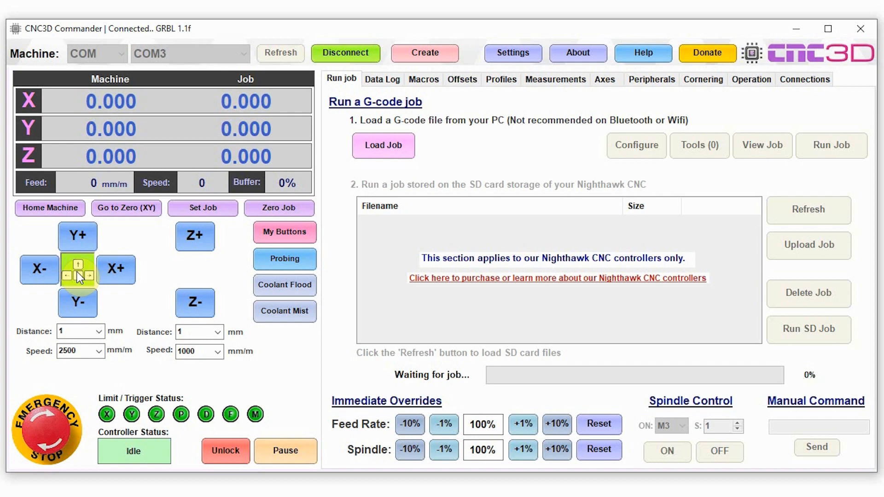
pyautogui.press('pageup')
pyautogui.press('pagedown')
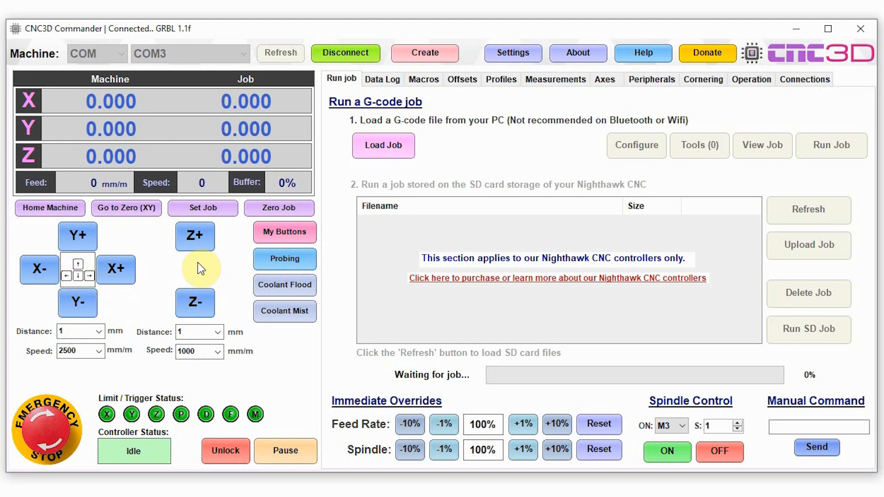
# Step: Open the My Buttons window and test its on-top behaviour by viewing the Data Log, returning to Run job, and minimizing and restoring the main window
pyautogui.click(285, 231)
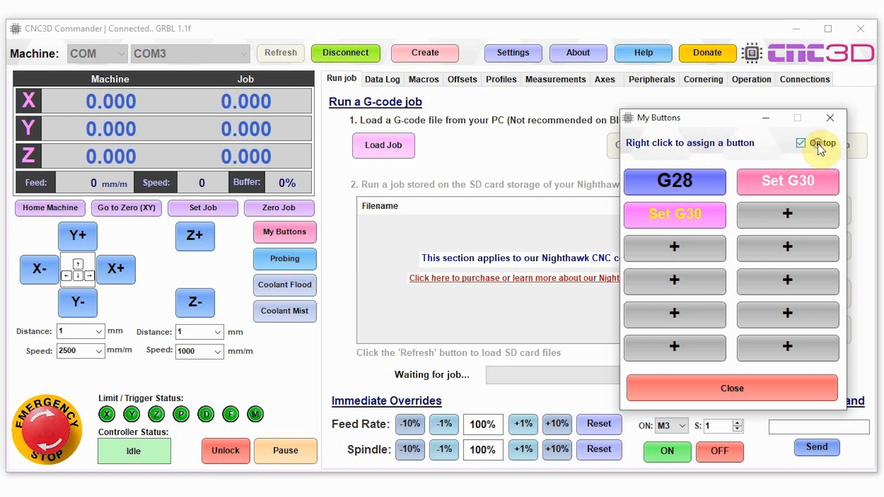
pyautogui.click(491, 152)
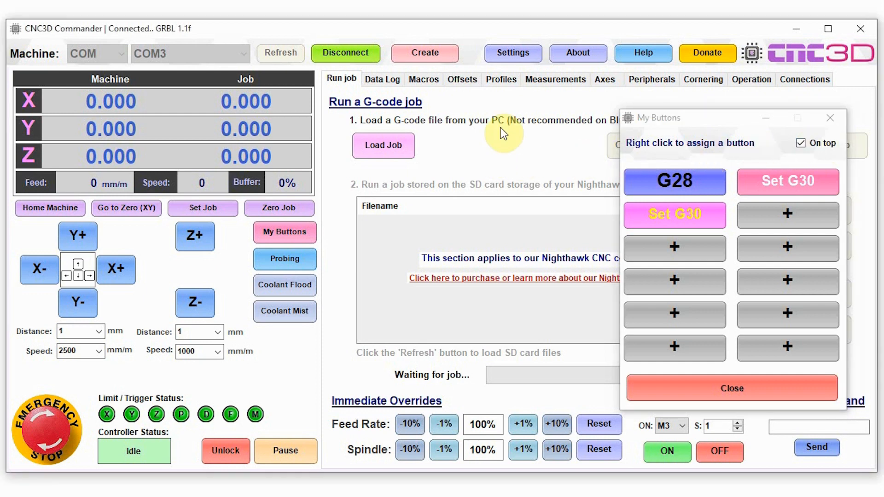
pyautogui.click(378, 80)
pyautogui.click(411, 80)
pyautogui.click(369, 79)
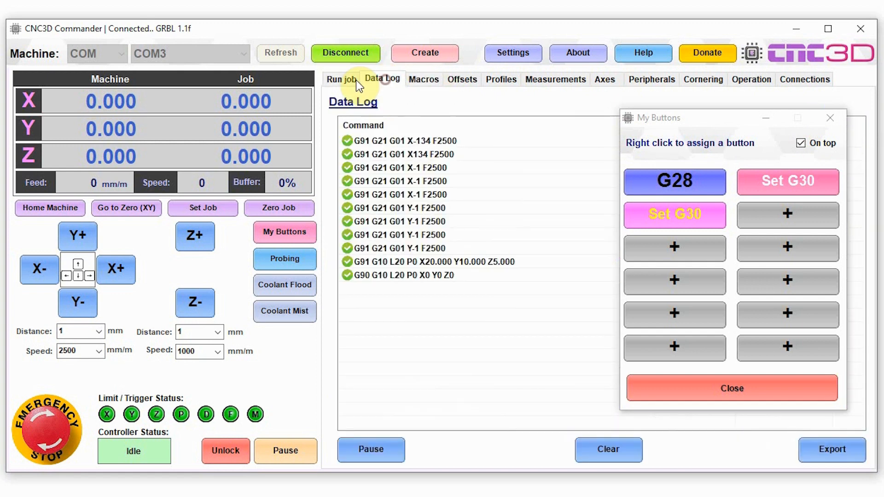
pyautogui.click(343, 79)
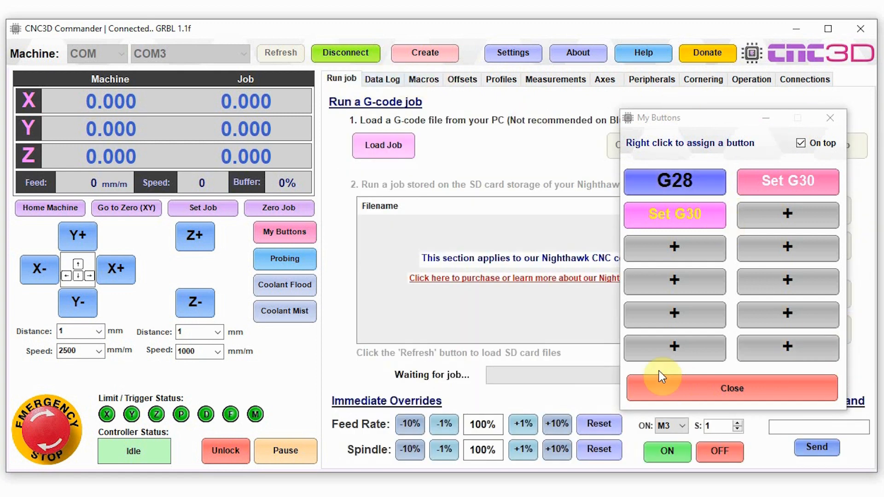
pyautogui.click(796, 29)
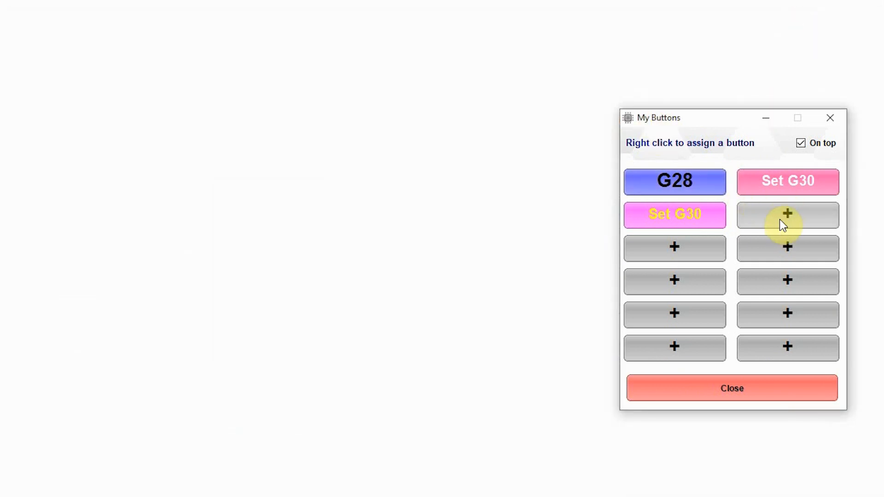
pyautogui.click(764, 496)
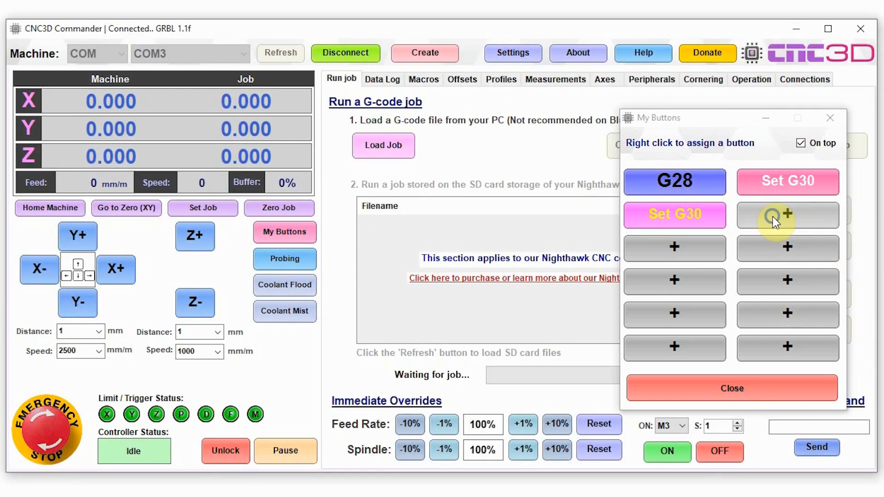
# Step: Assign the empty user button beside the yellow-lettered Set G30 the text "Home machine" and the command $H
pyautogui.rightClick(772, 216)
pyautogui.click(728, 203)
pyautogui.moveTo(766, 205); pyautogui.dragTo(667, 206)
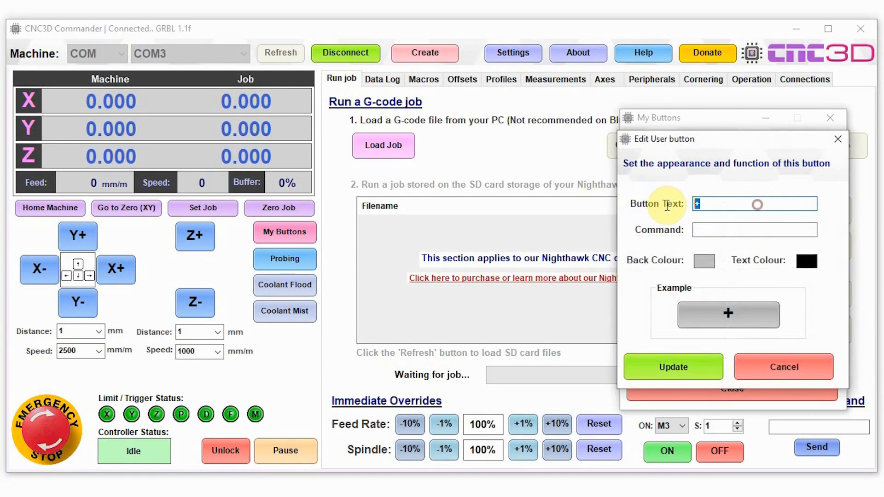
pyautogui.write('Home')
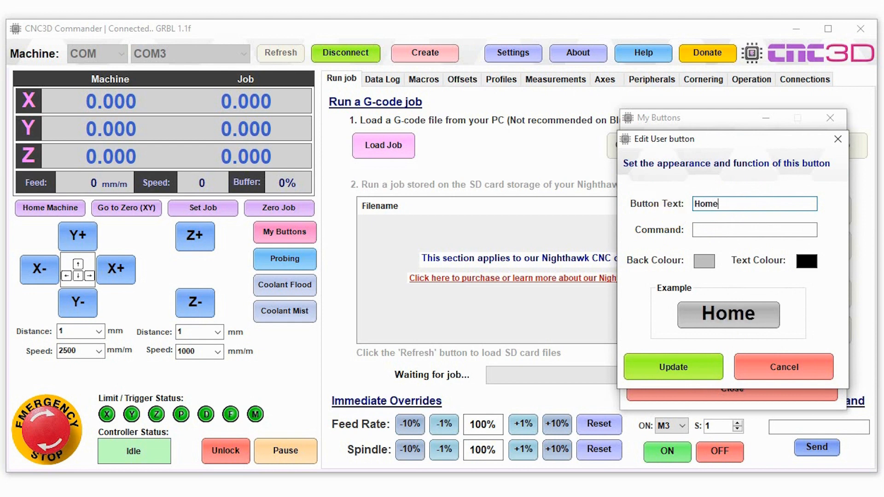
pyautogui.write(' macbine')
pyautogui.press('BackSpace')
pyautogui.press('BackSpace')
pyautogui.press('BackSpace')
pyautogui.press('BackSpace')
pyautogui.press('BackSpace')
pyautogui.write('chine')
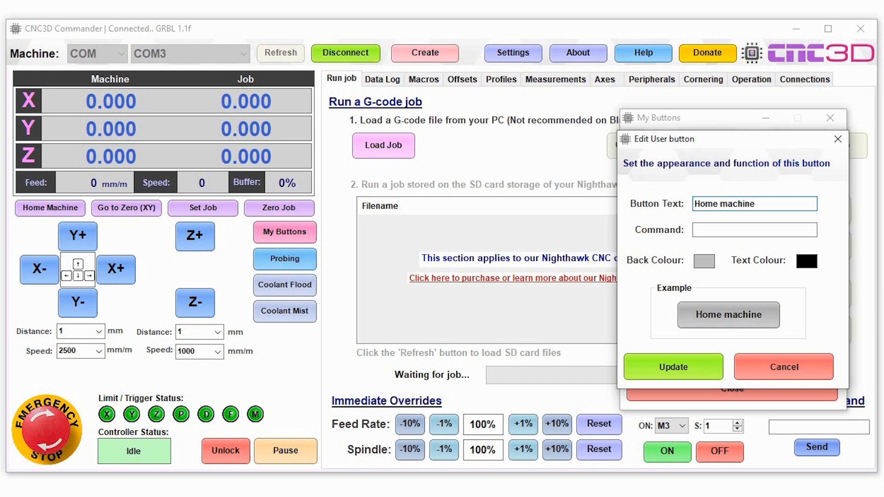
pyautogui.click(710, 229)
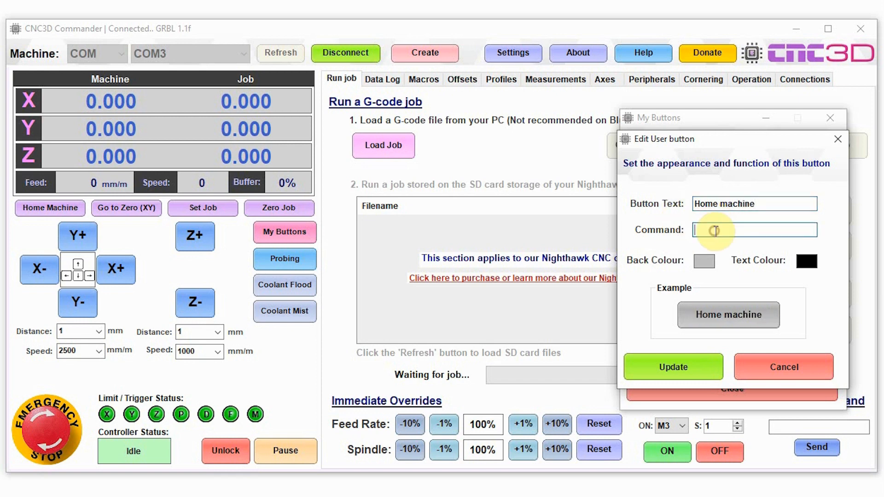
pyautogui.write('$H')
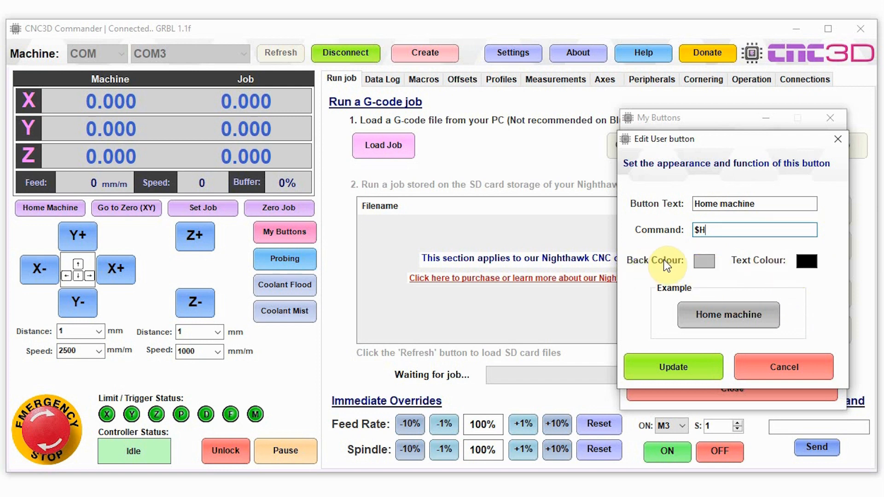
# Step: Give the Home machine button a blue back colour and white text colour, and save the button
pyautogui.click(703, 262)
pyautogui.click(468, 91)
pyautogui.click(390, 264)
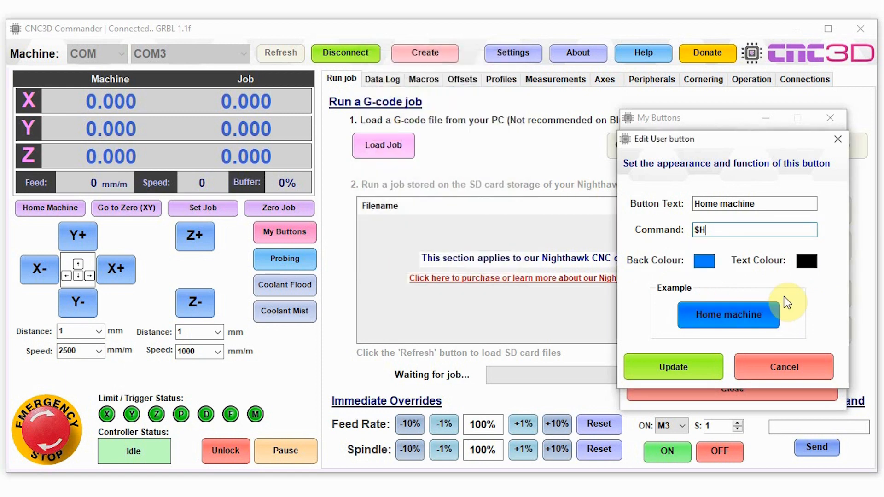
pyautogui.click(809, 262)
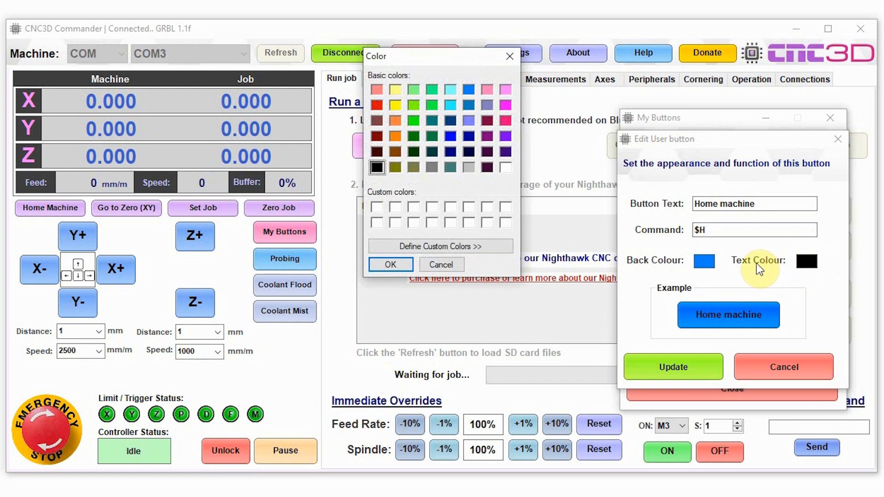
pyautogui.click(506, 167)
pyautogui.click(389, 265)
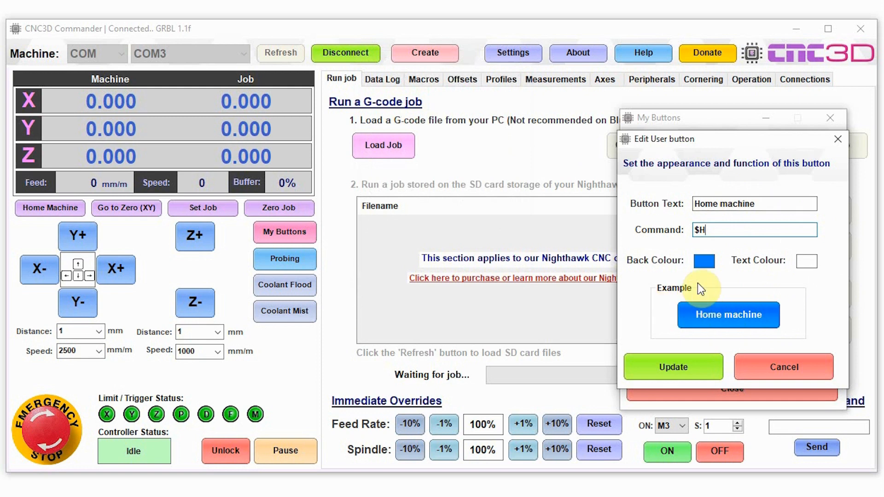
pyautogui.click(670, 368)
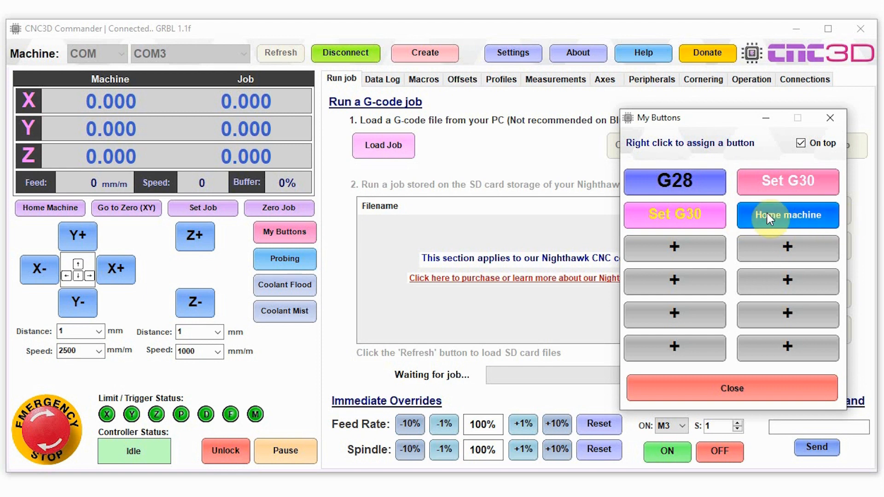
# Step: Inspect the G28 user button's text and command without changing them, and close the My Buttons window
pyautogui.rightClick(664, 178)
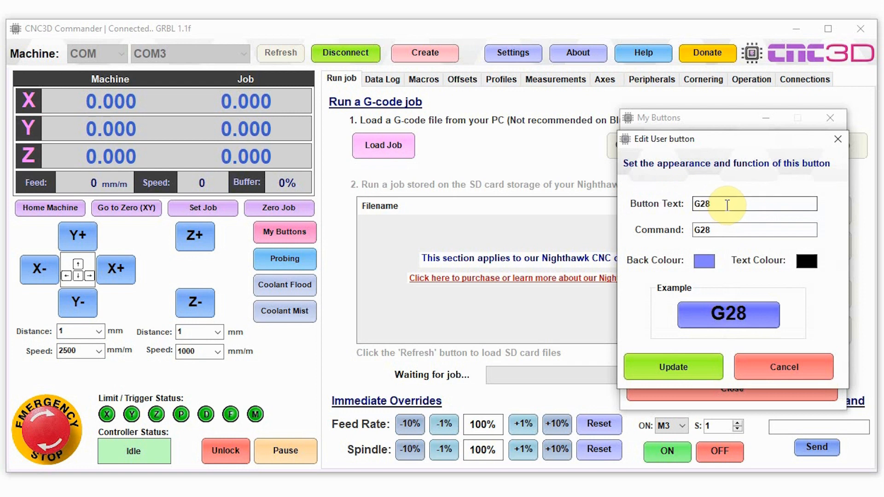
pyautogui.click(722, 230)
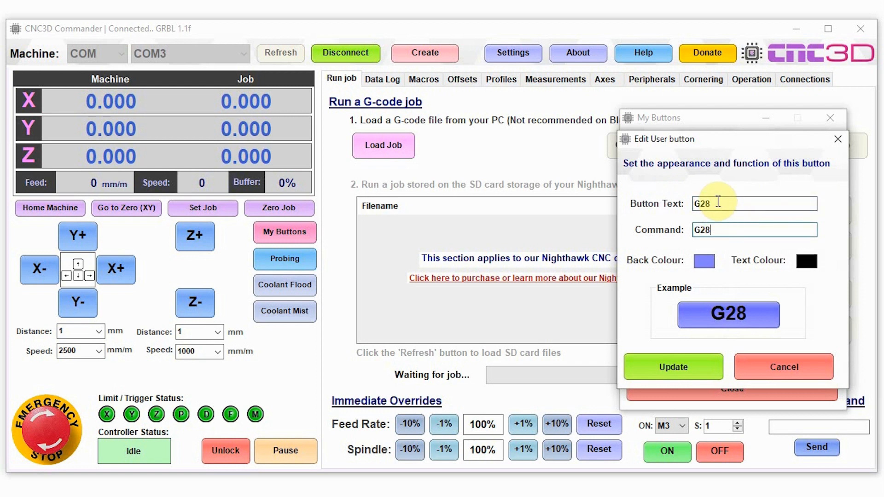
pyautogui.click(723, 201)
pyautogui.click(720, 228)
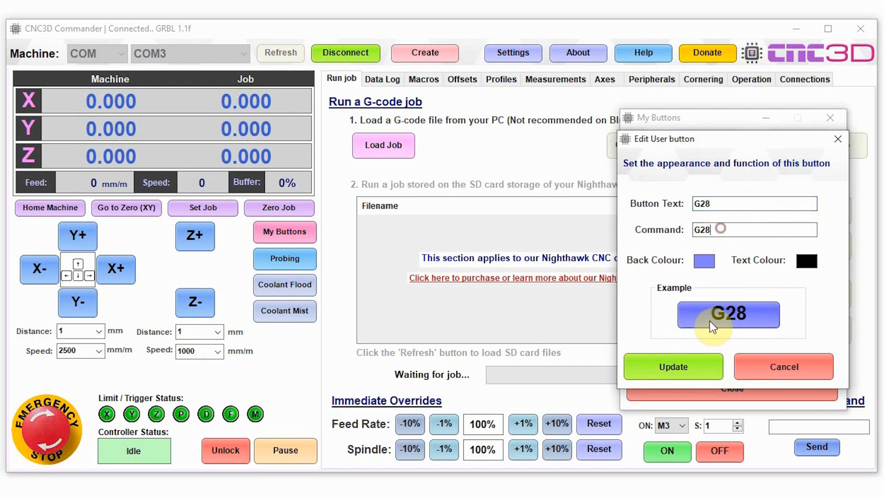
pyautogui.click(786, 364)
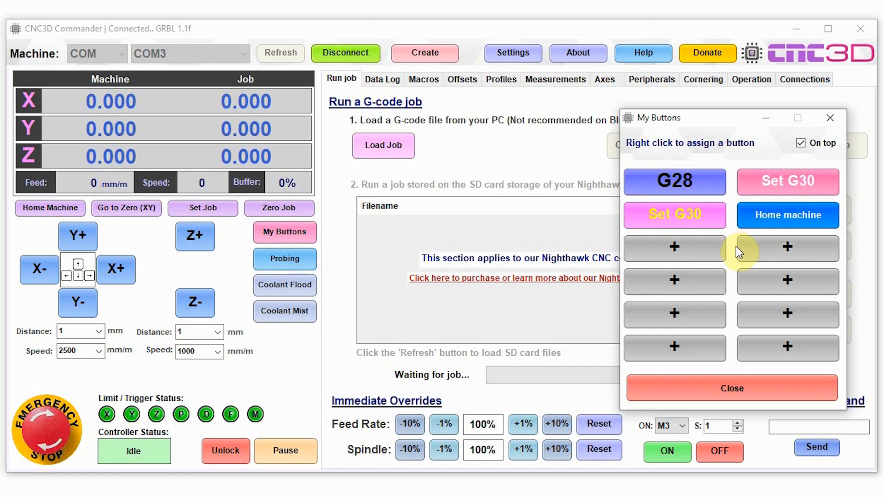
pyautogui.click(712, 388)
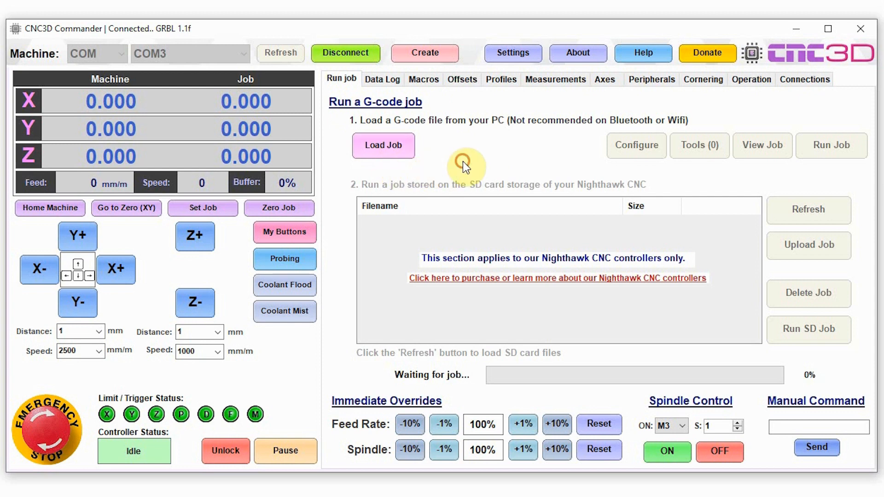
# Step: Load the G-code job file alloy clevis.nc from the NC files folder
pyautogui.click(385, 145)
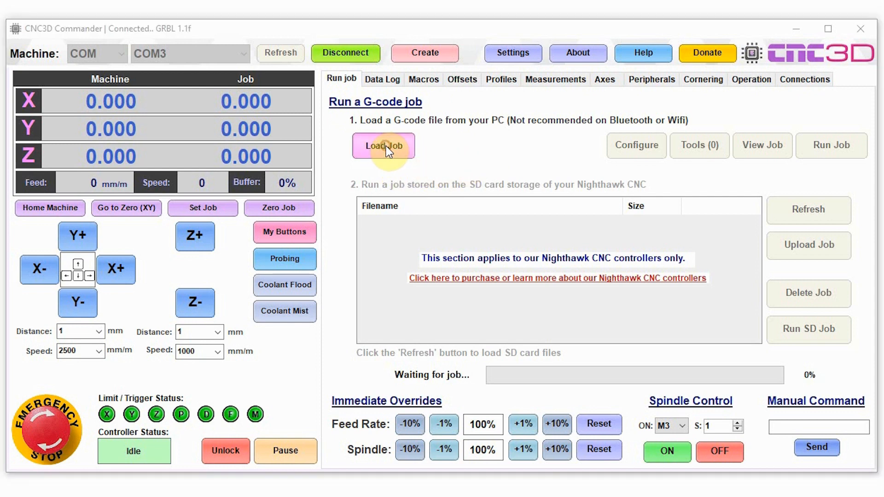
pyautogui.click(189, 141)
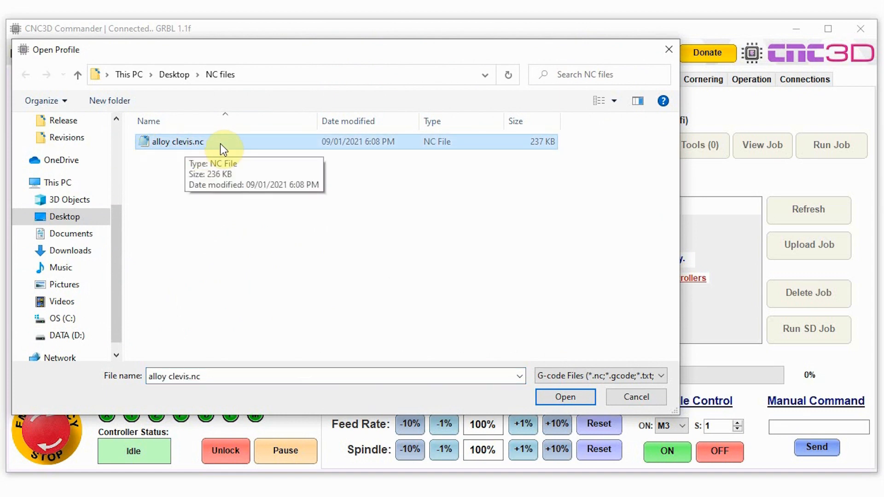
pyautogui.click(553, 396)
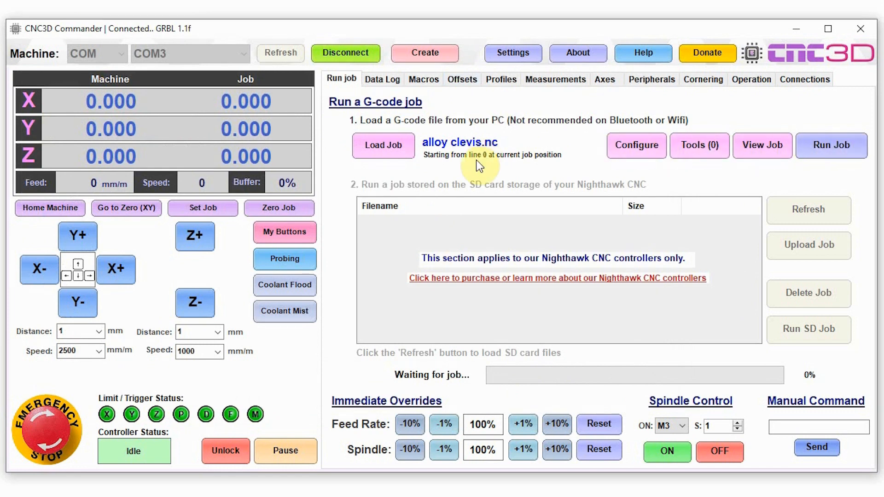
# Step: Configure the job to start from line 0 with the starting option Use current Job position, and update the run options
pyautogui.click(638, 147)
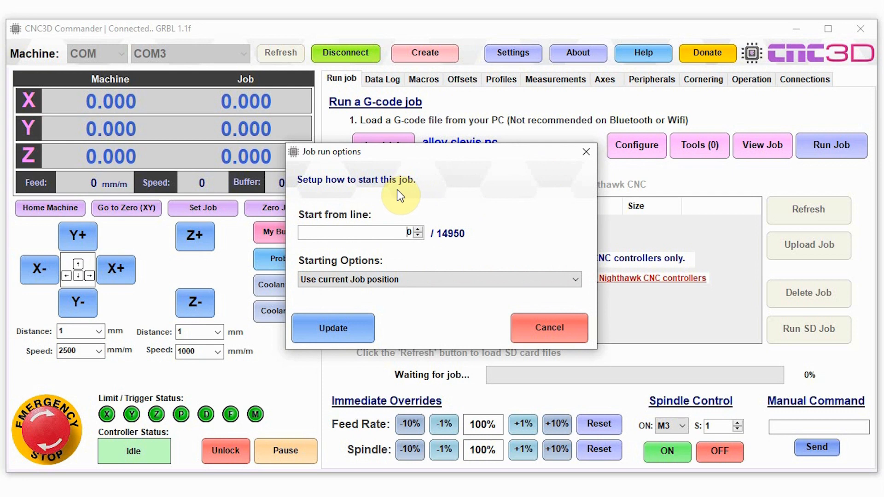
pyautogui.doubleClick(408, 231)
pyautogui.click(392, 232)
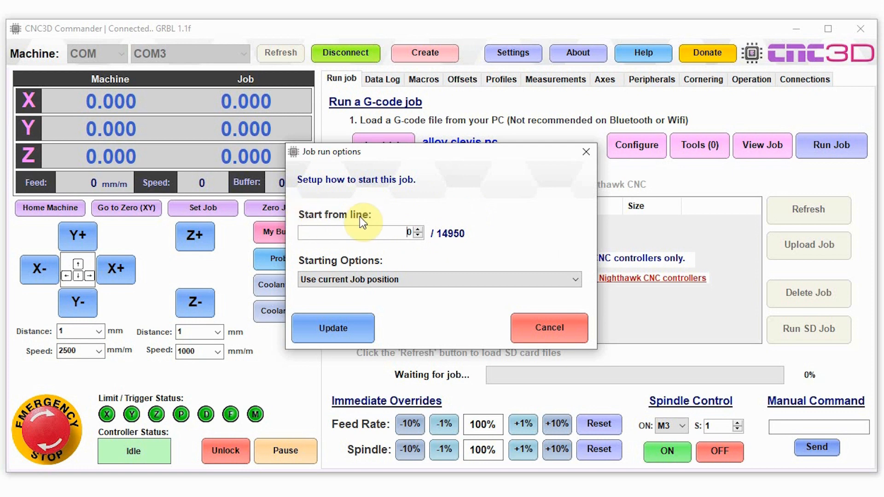
pyautogui.doubleClick(408, 232)
pyautogui.click(486, 229)
pyautogui.click(399, 230)
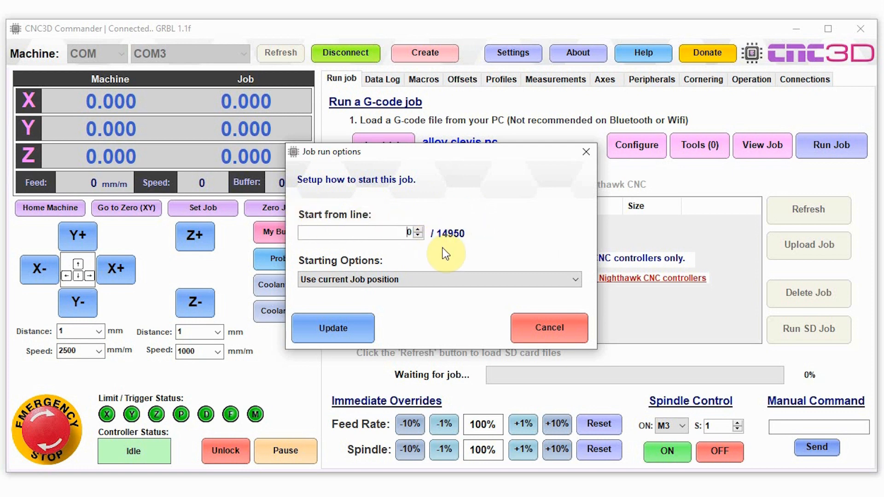
pyautogui.click(384, 280)
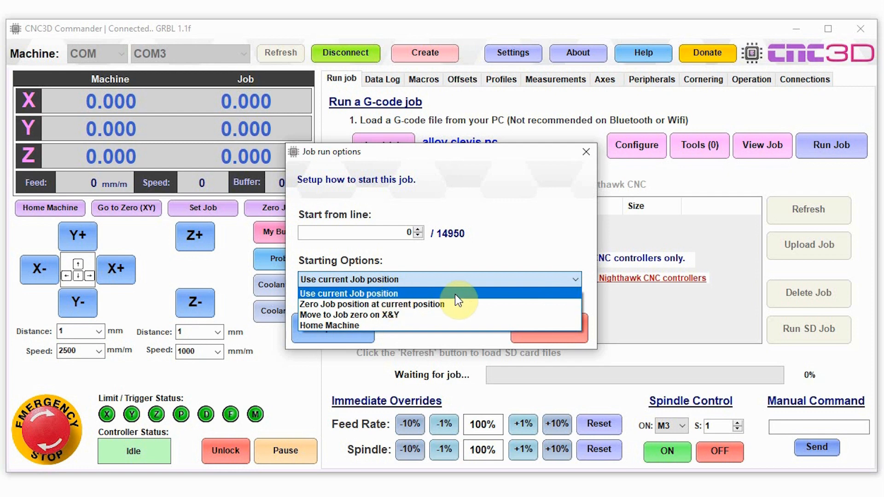
pyautogui.click(369, 293)
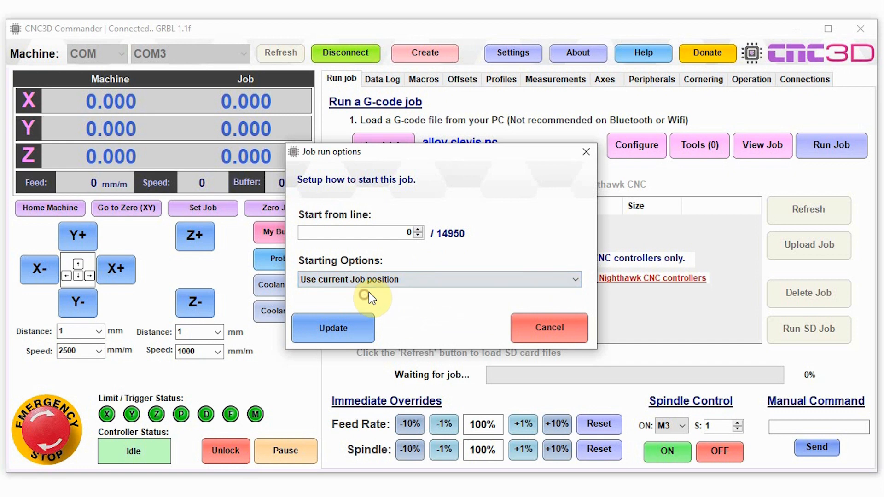
pyautogui.click(341, 327)
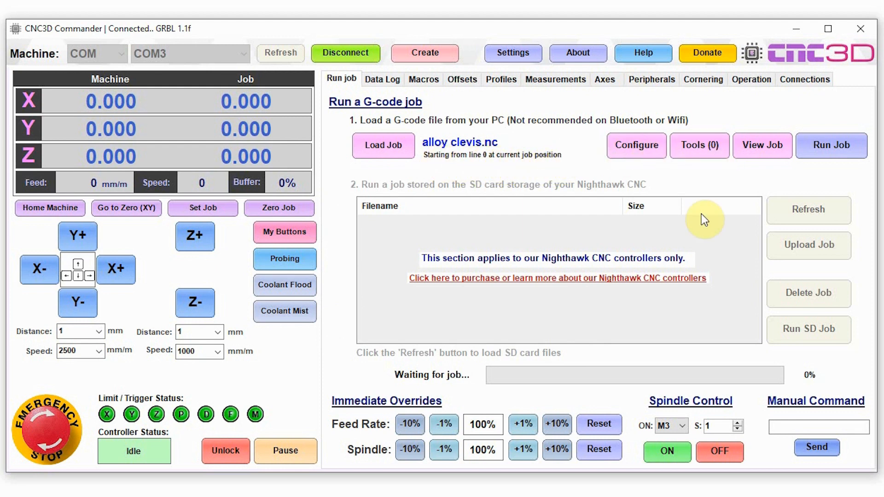
# Step: View the list of tools detected in the job, and close it
pyautogui.click(703, 146)
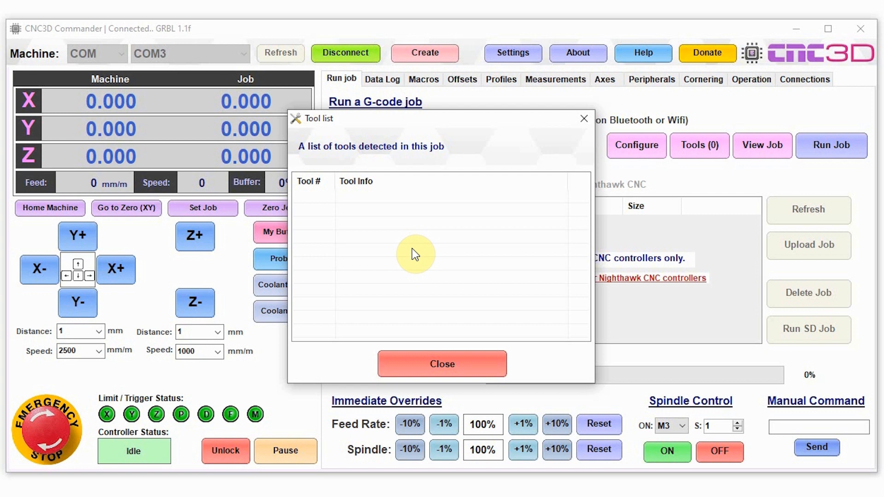
pyautogui.click(428, 367)
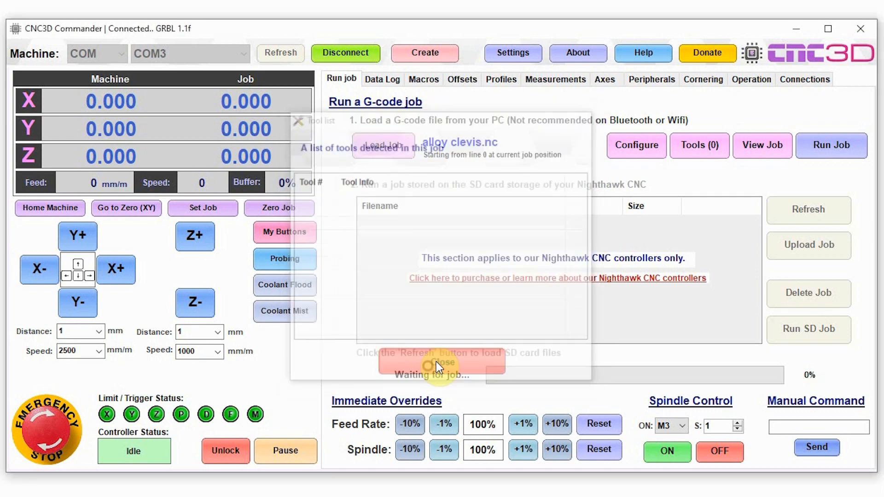
# Step: Examine the job's toolpath in the Job Visualizer by orbiting, zooming and scrubbing through its progress, and reset the view
pyautogui.click(760, 146)
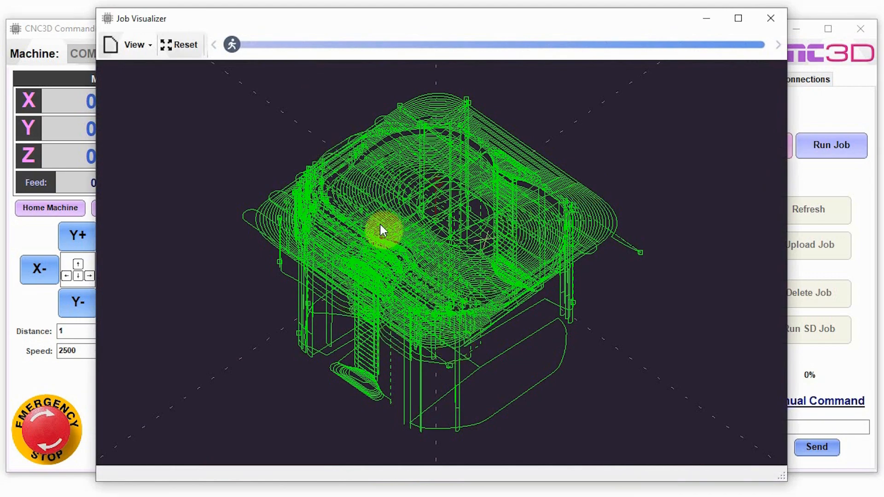
pyautogui.moveTo(385, 237); pyautogui.dragTo(384, 181)
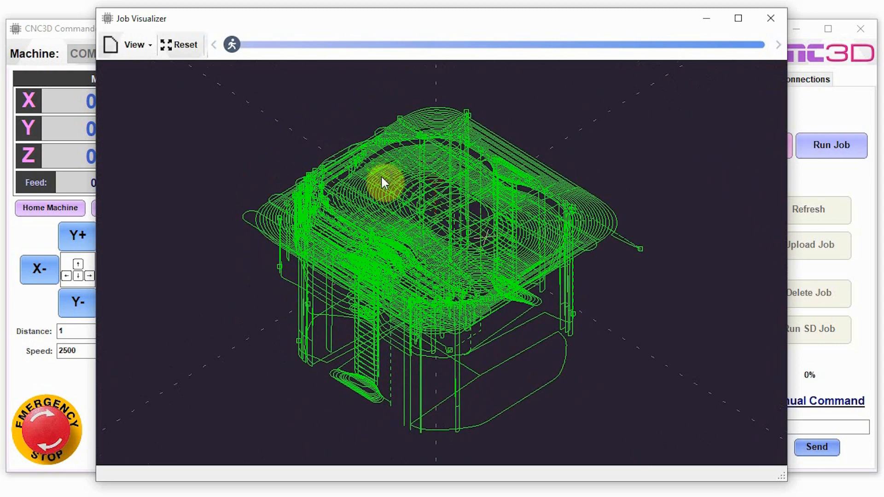
pyautogui.moveTo(278, 157); pyautogui.dragTo(398, 262)
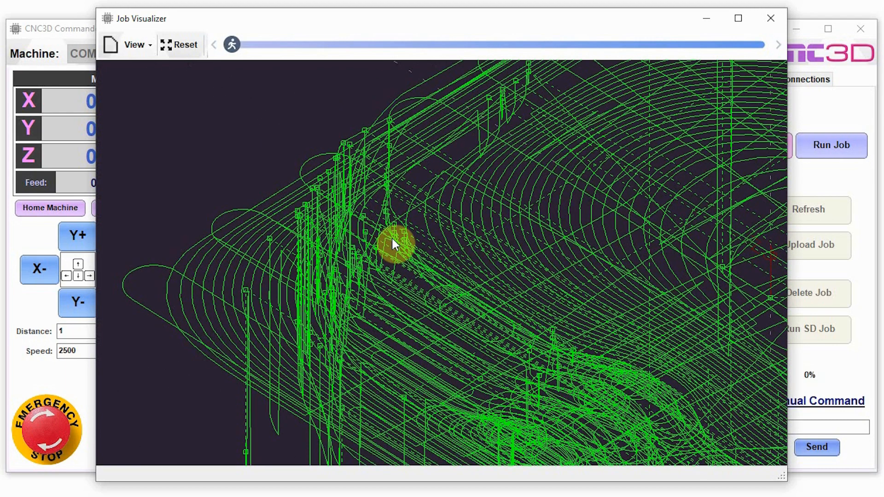
pyautogui.scroll(-8, 393, 239)
pyautogui.scroll(-2, 403, 239)
pyautogui.scroll(10, 404, 241)
pyautogui.scroll(-7, 404, 241)
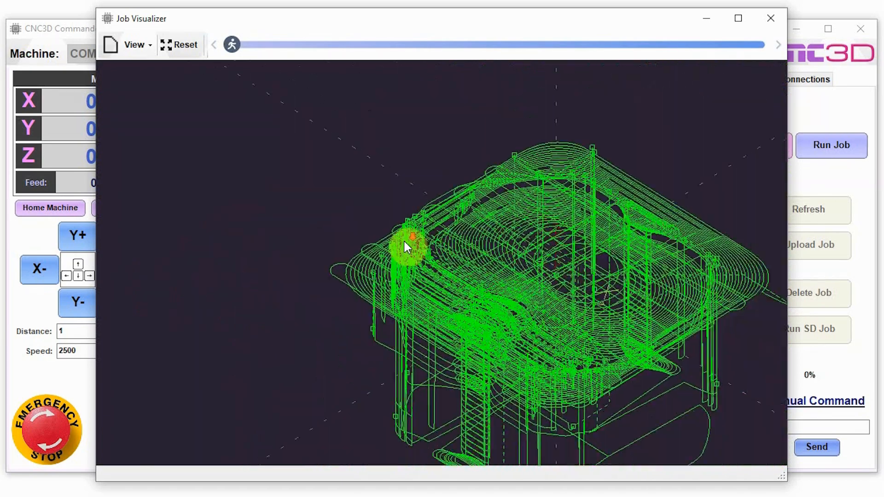
pyautogui.scroll(-2, 403, 239)
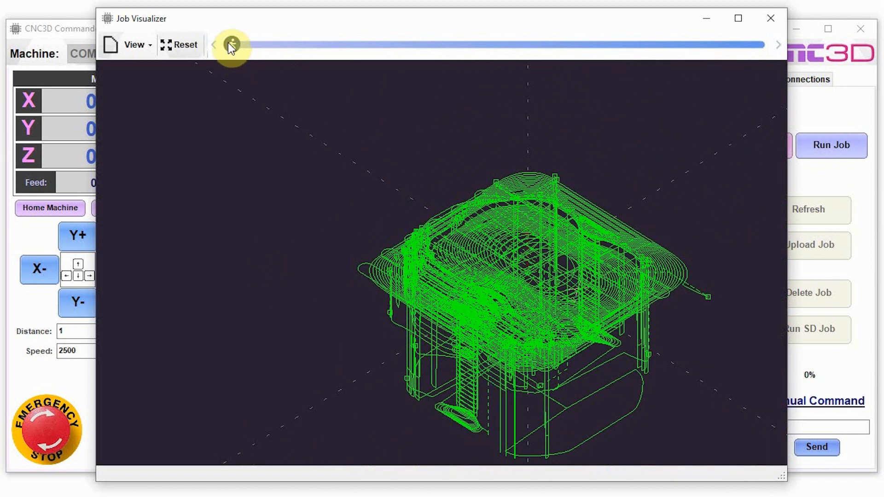
pyautogui.moveTo(230, 44); pyautogui.dragTo(204, 55)
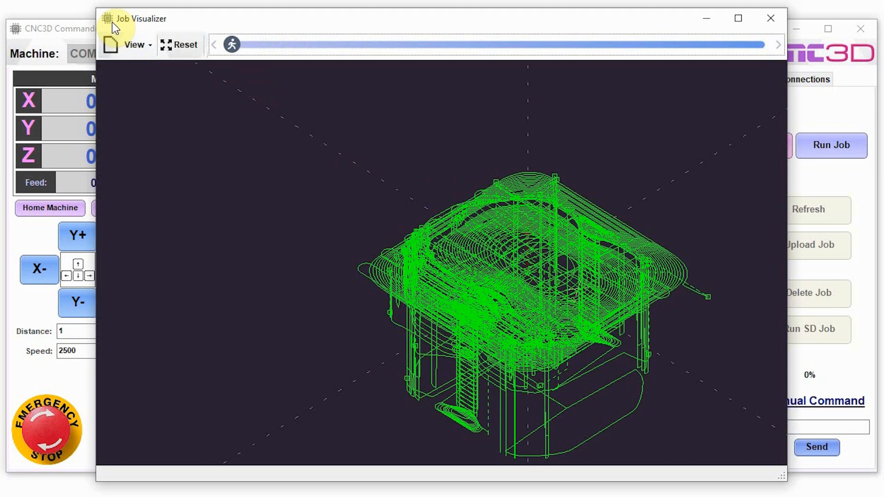
pyautogui.click(176, 46)
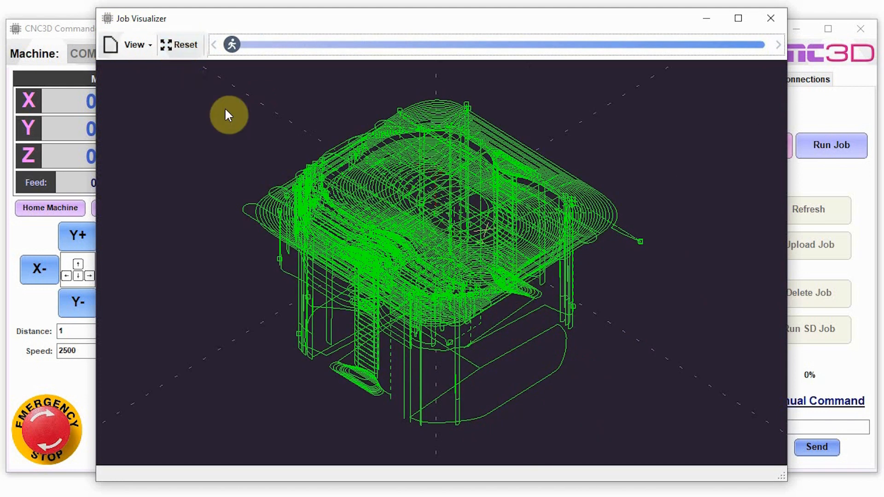
# Step: Scrub through the toolpath in the Top and Right views, return the progress to the start, and close the Job Visualizer
pyautogui.click(121, 46)
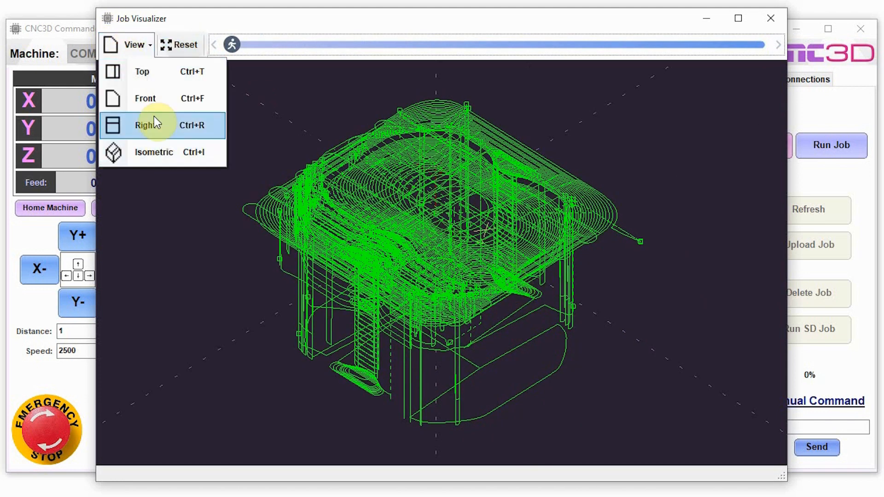
pyautogui.click(158, 73)
pyautogui.moveTo(235, 48)
pyautogui.mouseDown()
pyautogui.moveTo(352, 59)
pyautogui.moveTo(223, 50)
pyautogui.mouseUp()
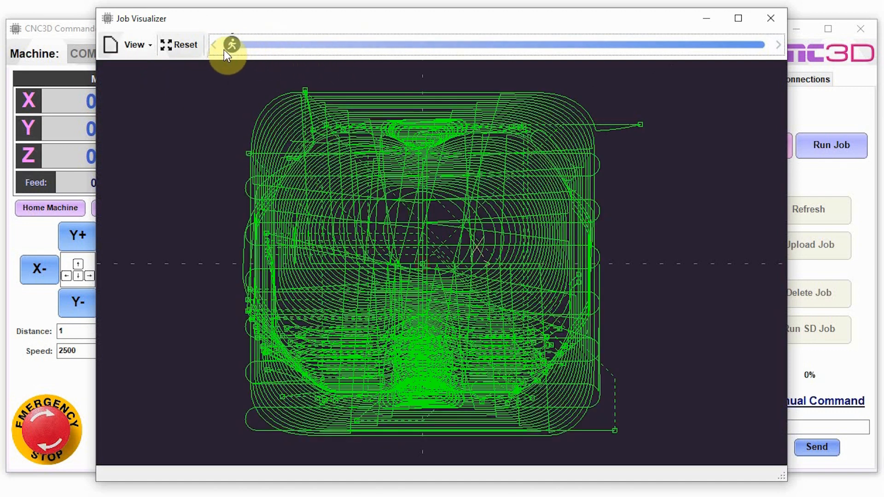
pyautogui.click(135, 37)
pyautogui.click(150, 124)
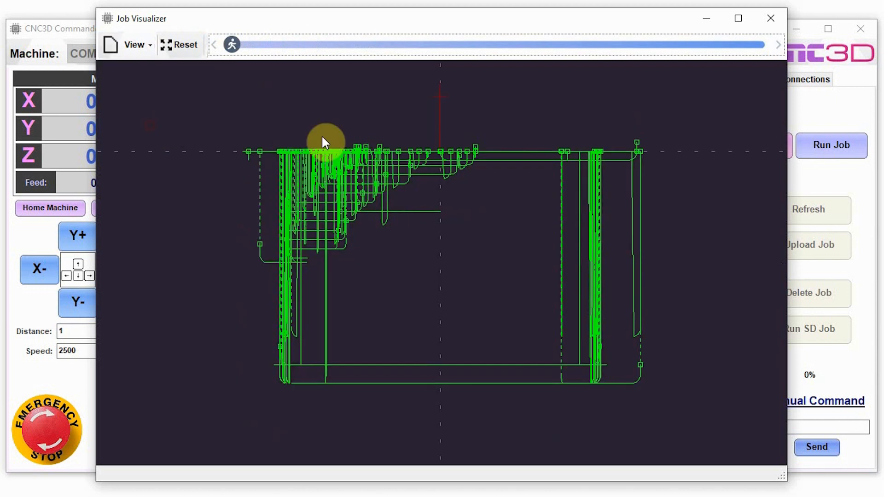
pyautogui.moveTo(233, 43)
pyautogui.mouseDown()
pyautogui.moveTo(459, 68)
pyautogui.moveTo(752, 70)
pyautogui.moveTo(231, 54)
pyautogui.mouseUp()
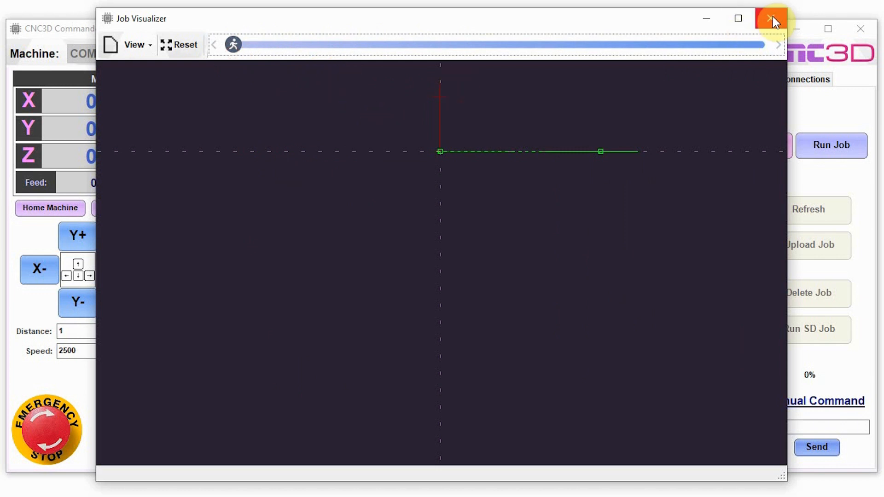
pyautogui.moveTo(234, 45); pyautogui.dragTo(579, 69)
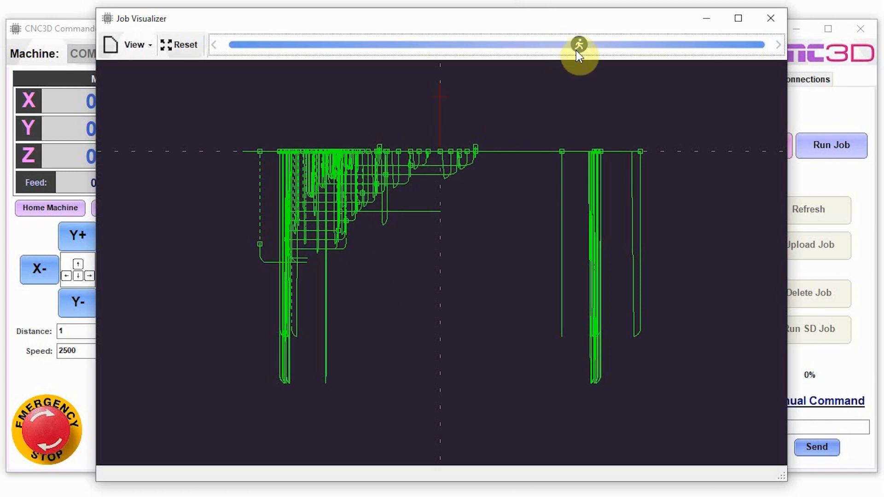
pyautogui.moveTo(579, 44)
pyautogui.mouseDown()
pyautogui.moveTo(239, 53)
pyautogui.moveTo(760, 81)
pyautogui.moveTo(232, 65)
pyautogui.mouseUp()
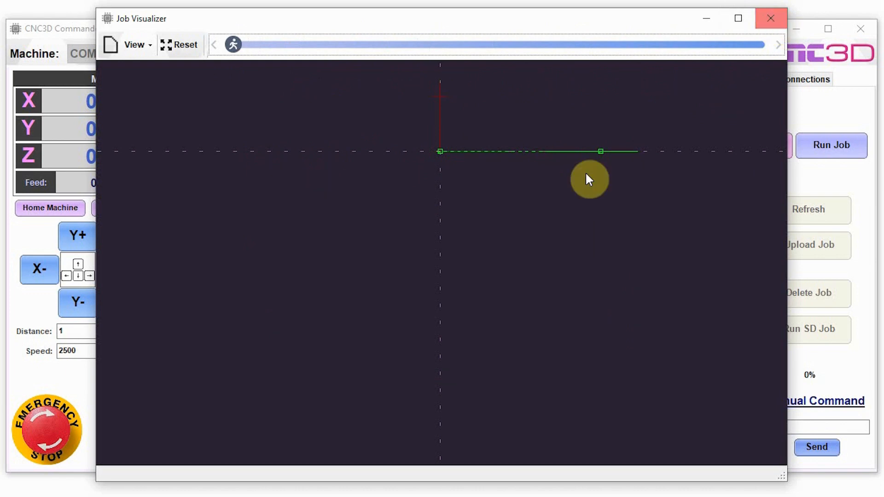
pyautogui.click(767, 18)
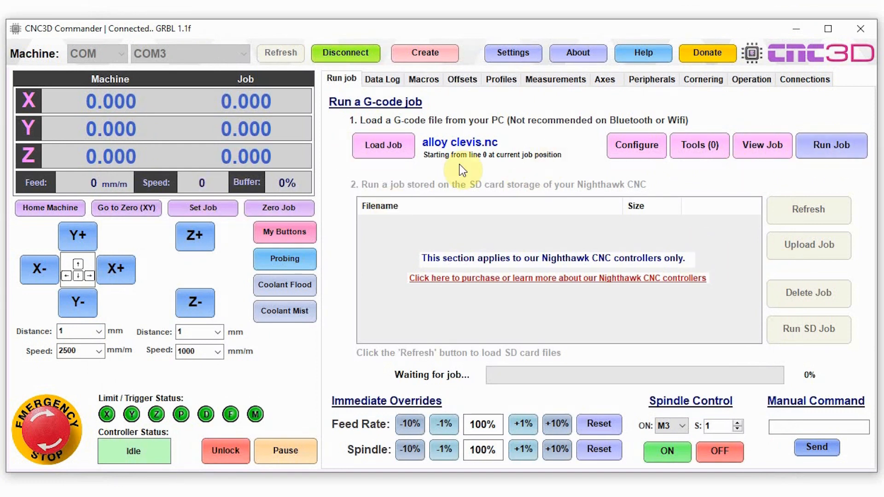
# Step: Run the loaded alloy clevis.nc job, and stop it while it is still running
pyautogui.click(830, 148)
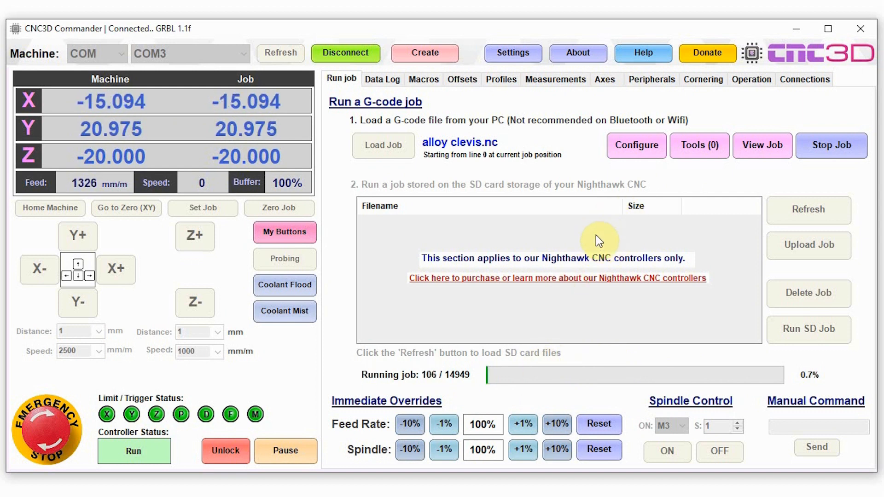
pyautogui.click(827, 147)
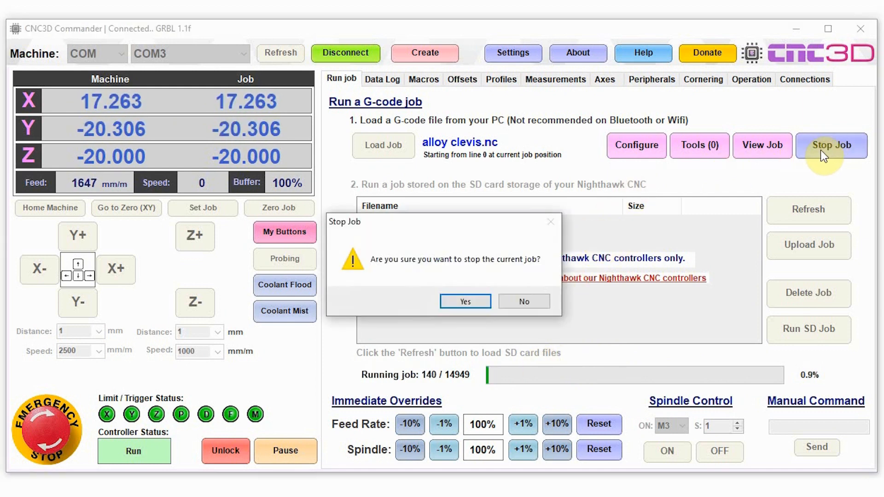
pyautogui.click(465, 301)
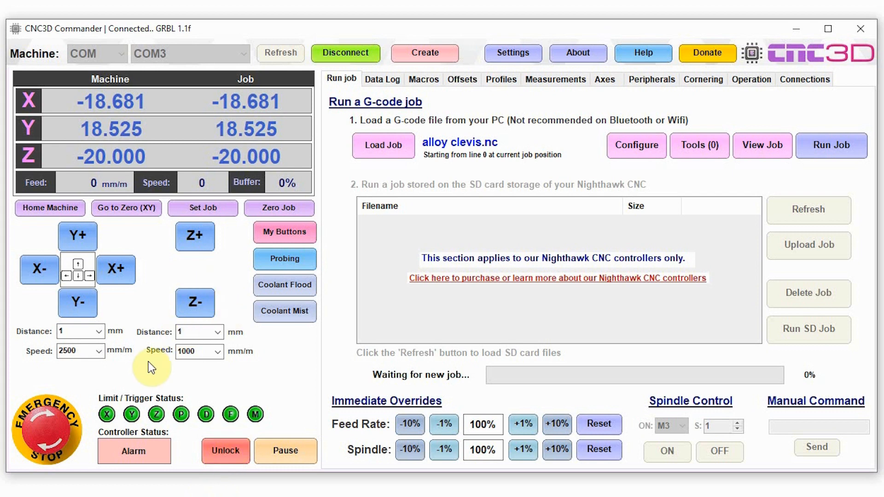
# Step: Inspect the controller's alarm status explanation and the last jog command, G91 G21 G01 X1 F2500, in the Data Log
pyautogui.moveTo(132, 450)
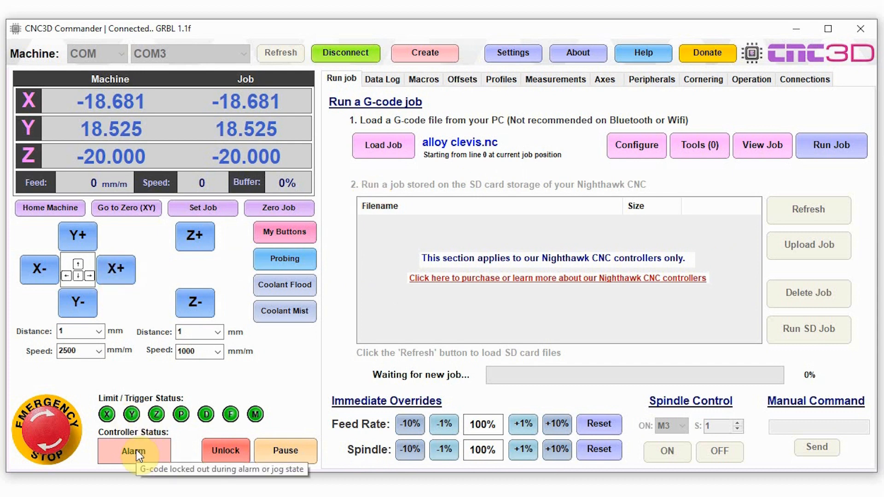
pyautogui.click(384, 81)
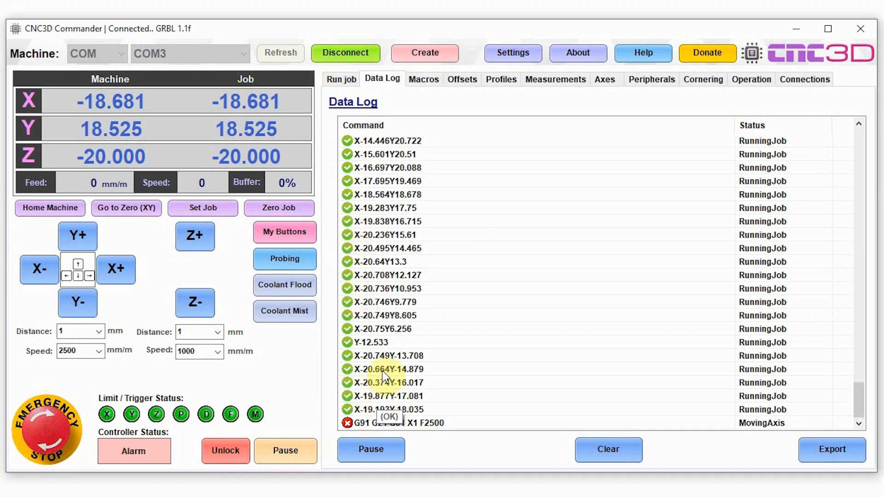
pyautogui.click(371, 422)
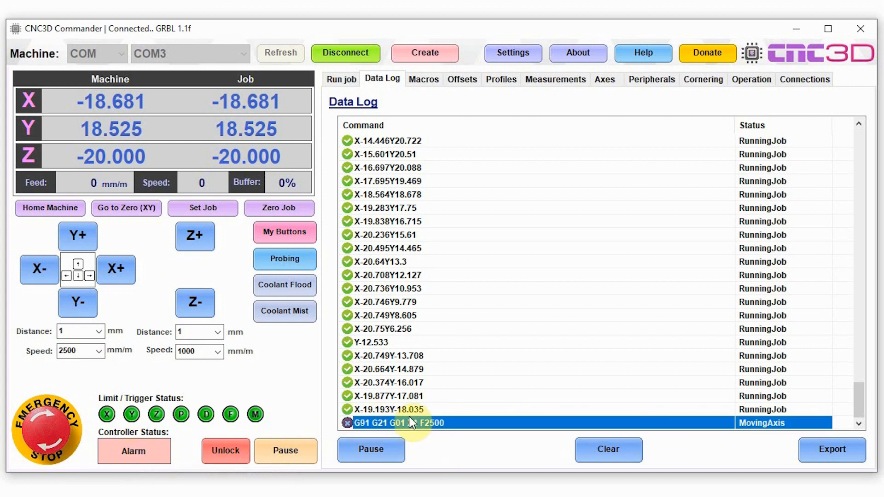
# Step: Unlock the controller from its alarm state and jog the X axis twice by 1 mm in the positive direction
pyautogui.click(220, 453)
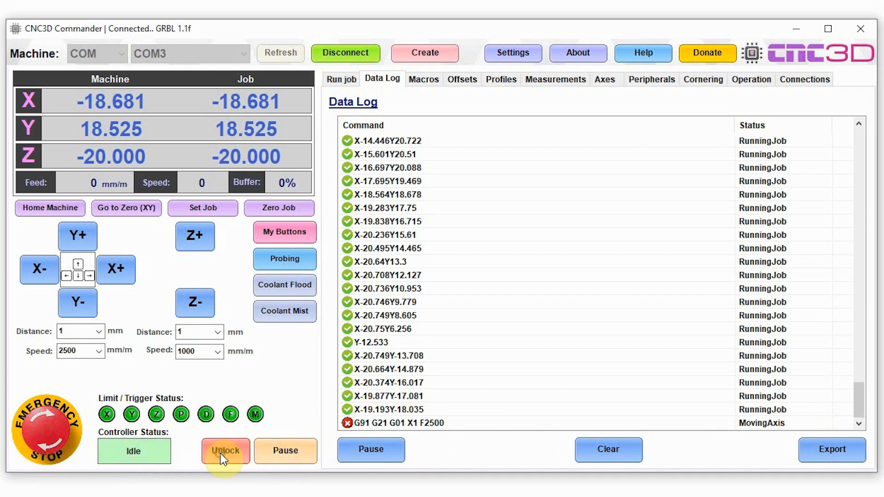
pyautogui.click(114, 274)
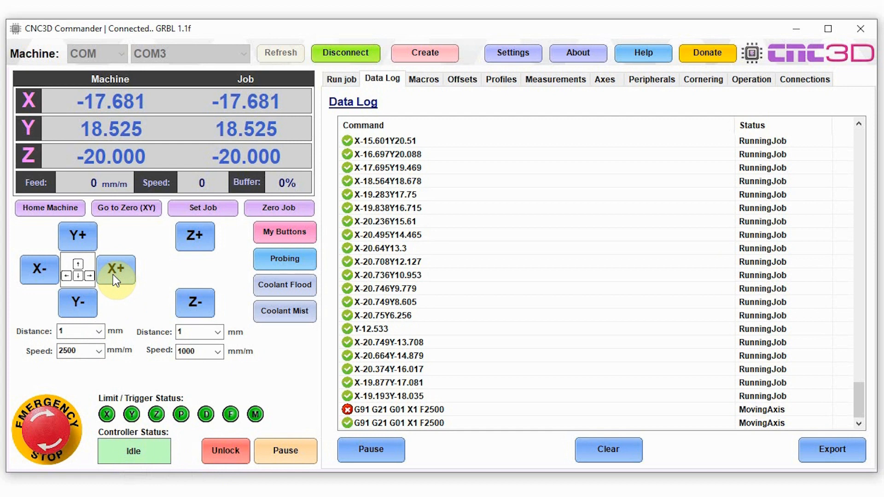
pyautogui.click(115, 270)
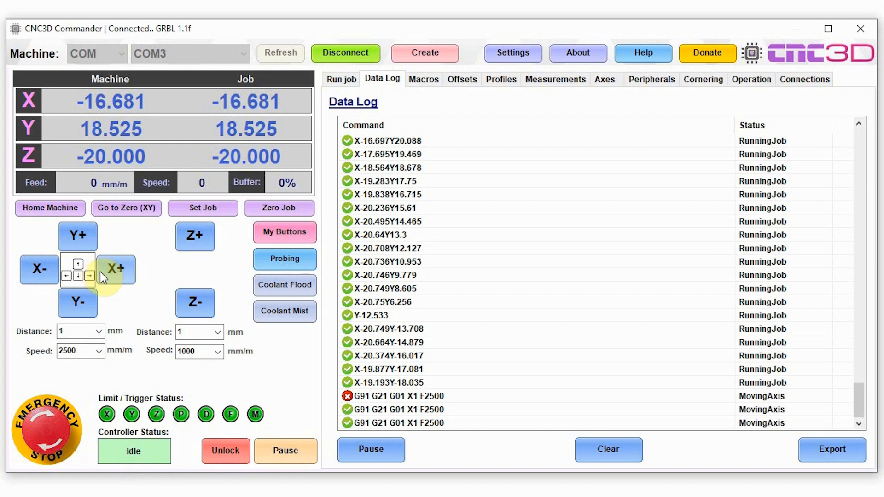
# Step: In the stored macros' data area, write a macro with the lines $H and G90 G10 X0 Y0 Z0
pyautogui.click(424, 79)
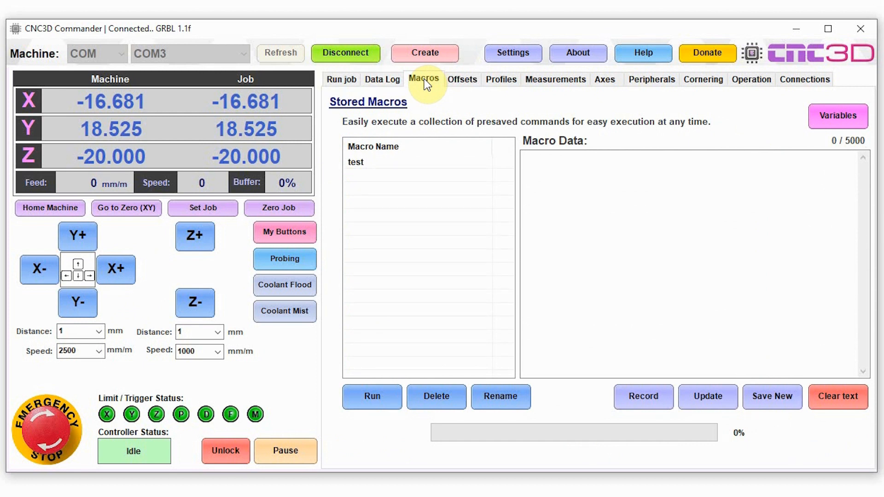
pyautogui.click(383, 175)
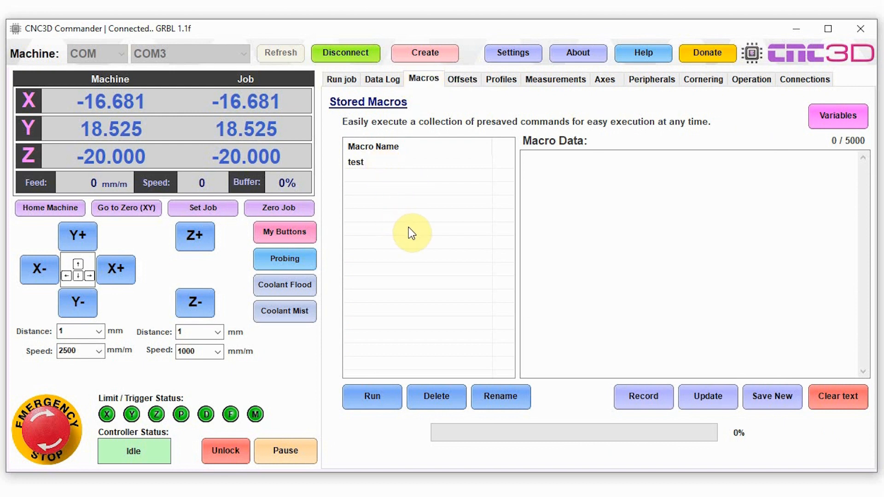
pyautogui.click(385, 194)
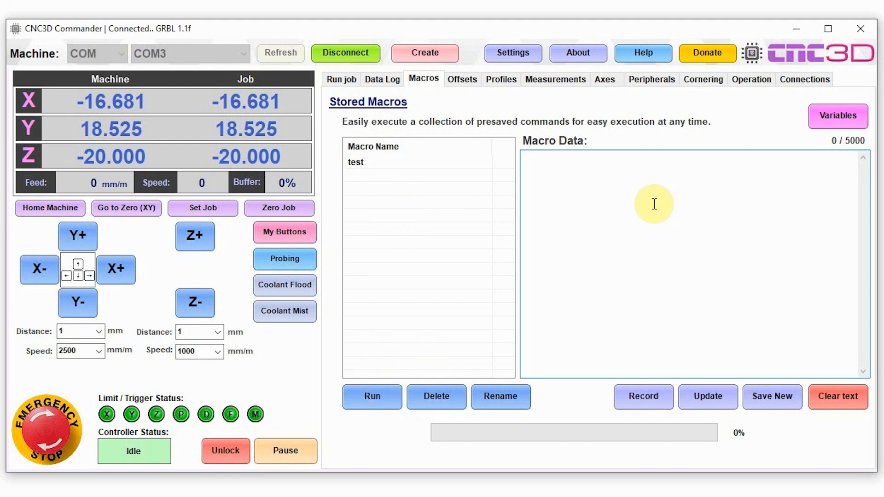
pyautogui.write('$H')
pyautogui.press('Return')
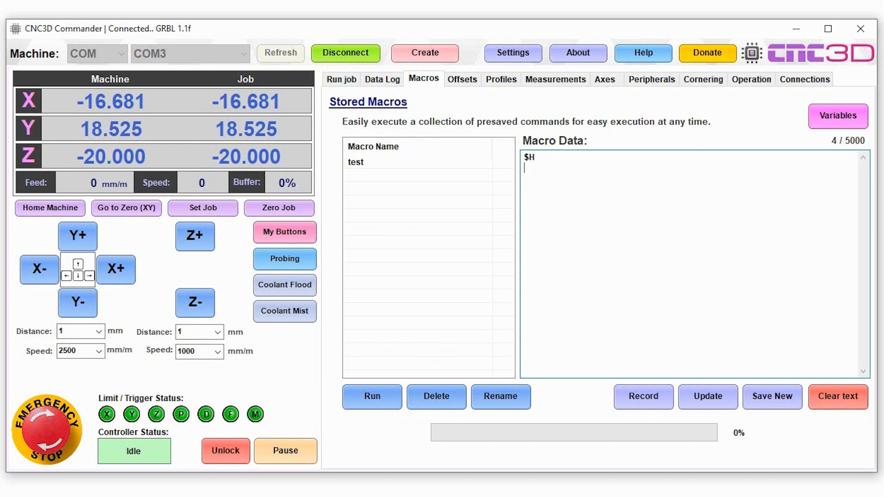
pyautogui.write('G90 G10 X0 Y0 Z0')
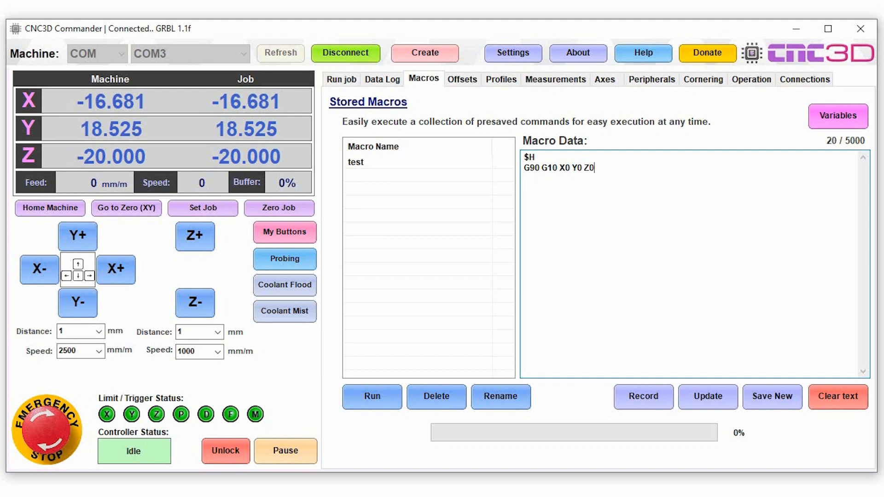
pyautogui.press('Return')
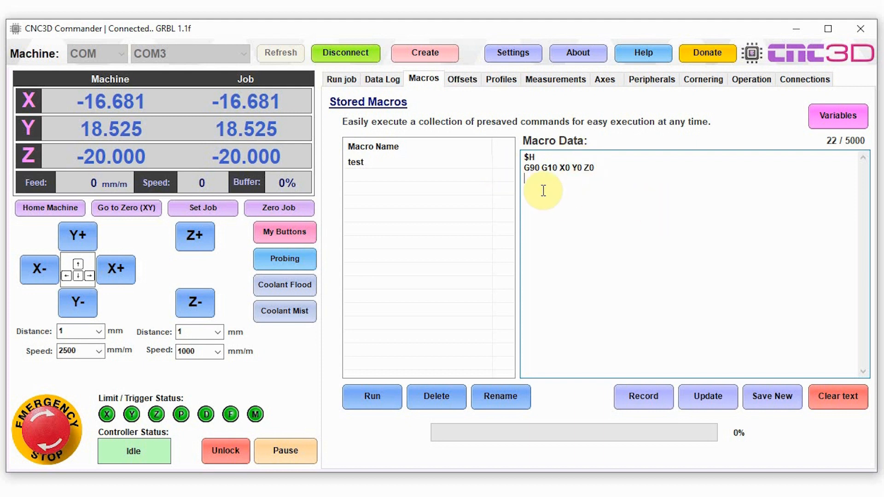
# Step: Save the written commands as a new macro named Test for video
pyautogui.click(778, 397)
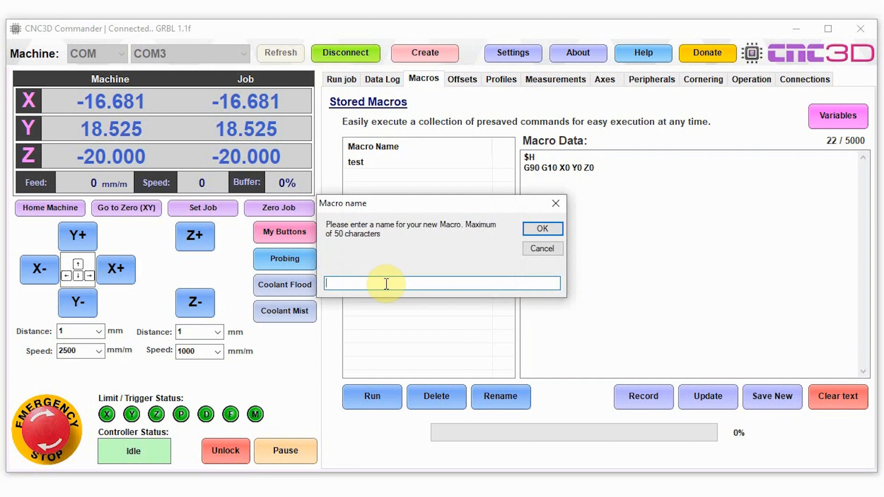
pyautogui.write('Test for video')
pyautogui.click(550, 224)
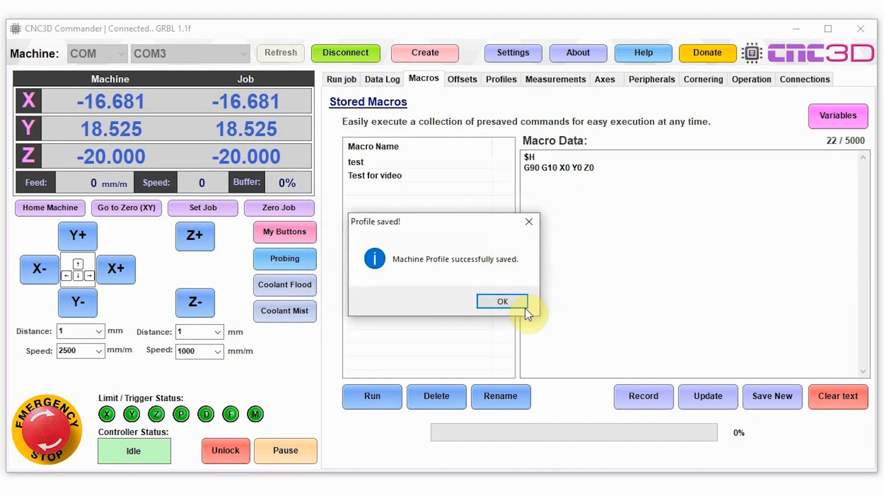
pyautogui.click(511, 301)
# Step: Review the commands stored in the test and Test for video macros
pyautogui.click(363, 162)
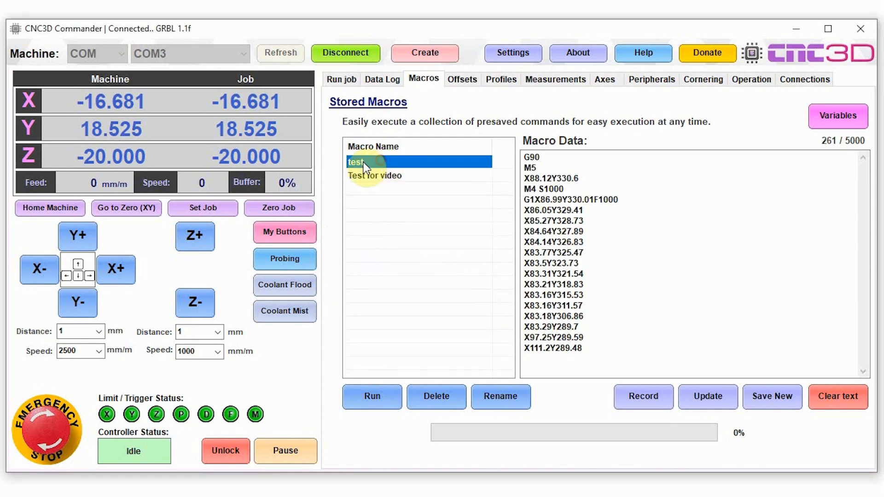
pyautogui.click(577, 206)
pyautogui.click(609, 296)
pyautogui.click(592, 348)
pyautogui.click(387, 175)
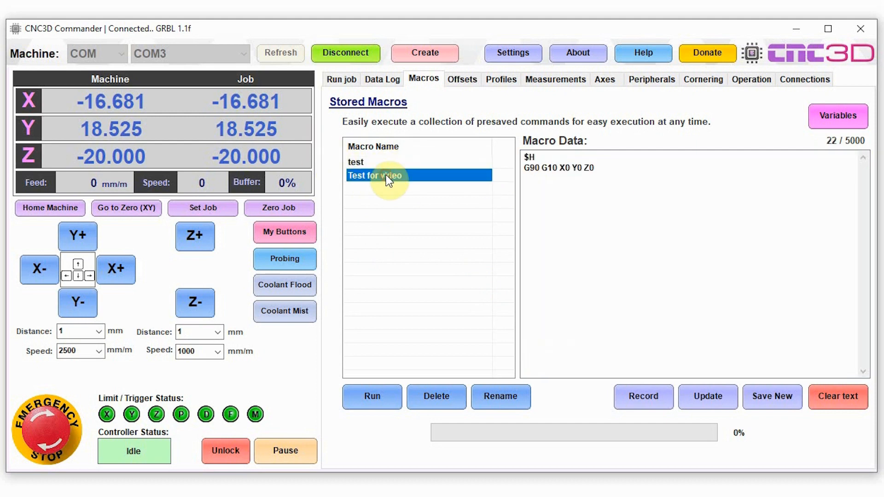
pyautogui.moveTo(612, 165); pyautogui.dragTo(523, 150)
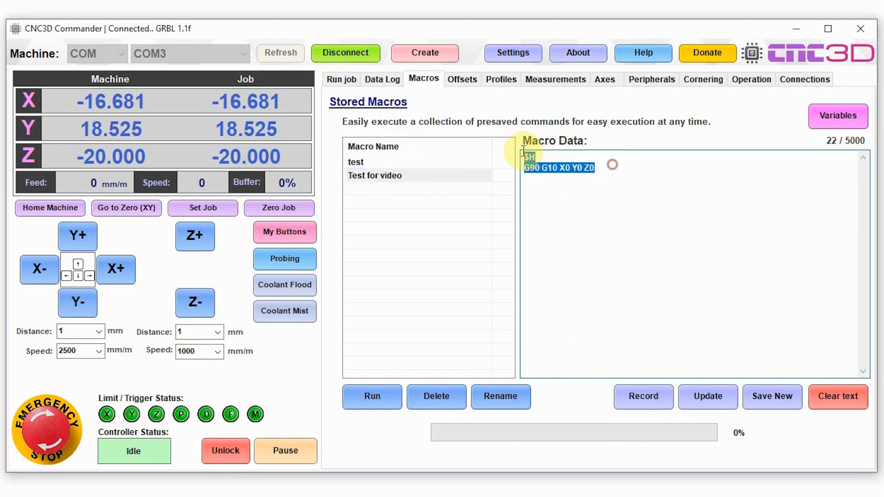
pyautogui.click(612, 171)
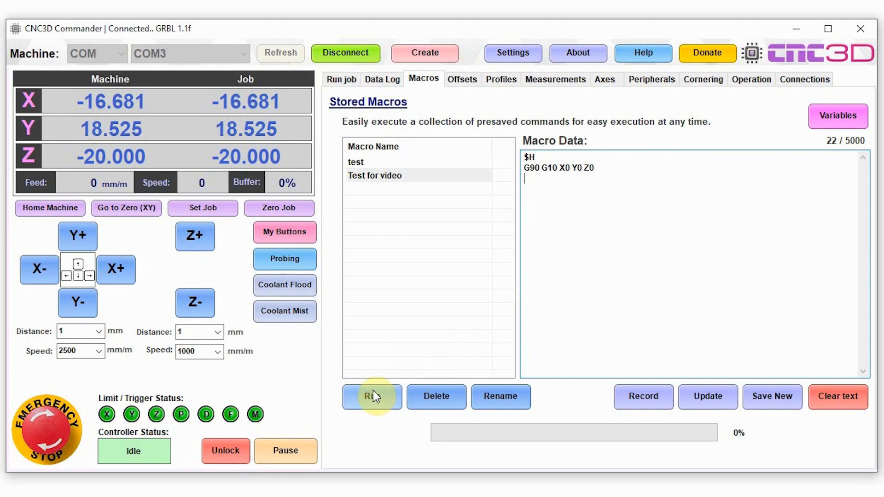
# Step: Clear the macro data text and start recording a new macro
pyautogui.moveTo(642, 193); pyautogui.dragTo(510, 153)
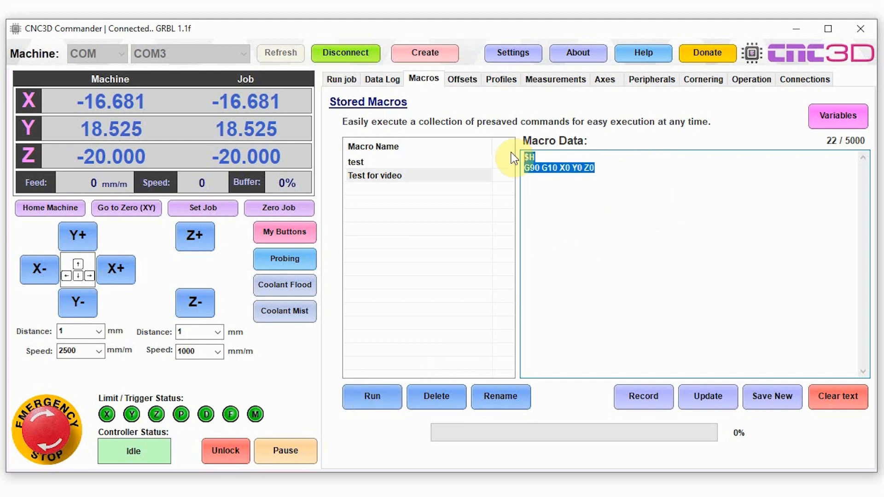
pyautogui.press('Delete')
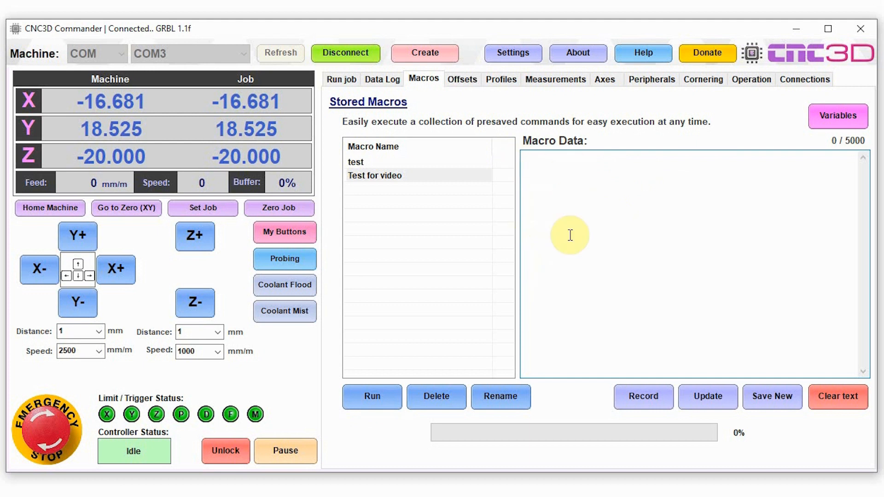
pyautogui.click(647, 397)
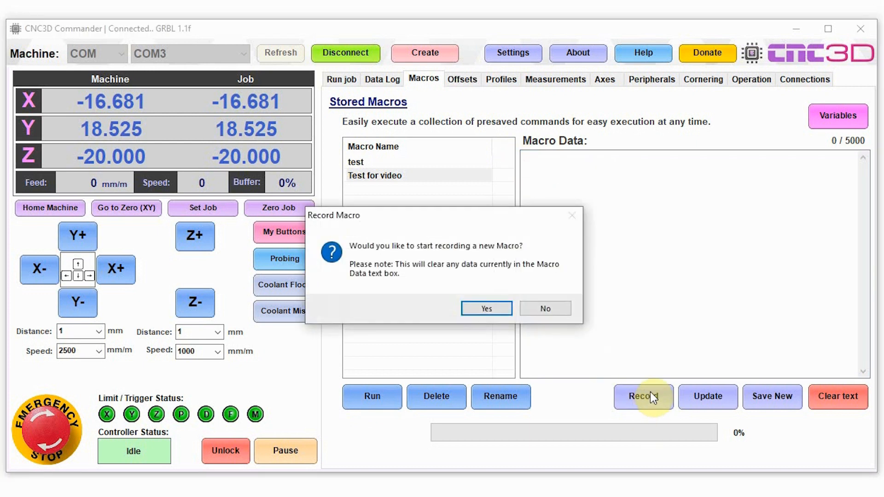
pyautogui.click(487, 308)
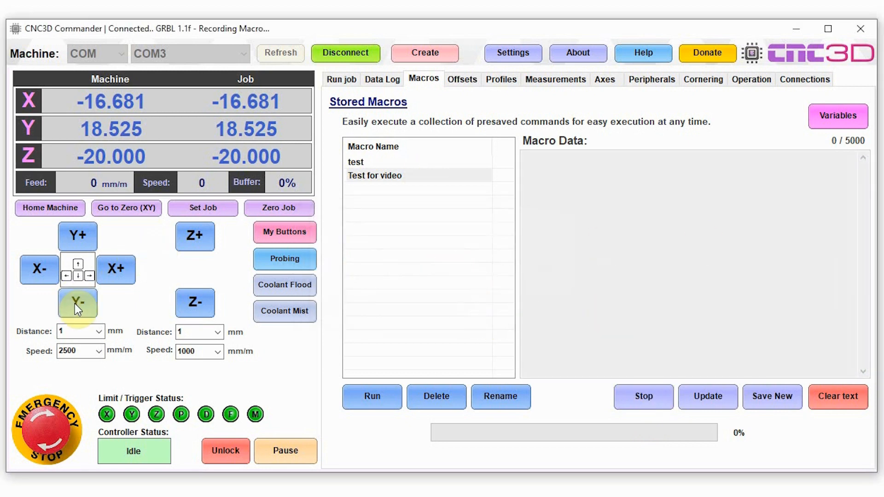
# Step: Record ten 1 mm jogs in the order X+, Y+, X-, X+, Z+, Z-, X+, Y+, X-, Y-
pyautogui.click(119, 270)
pyautogui.click(81, 236)
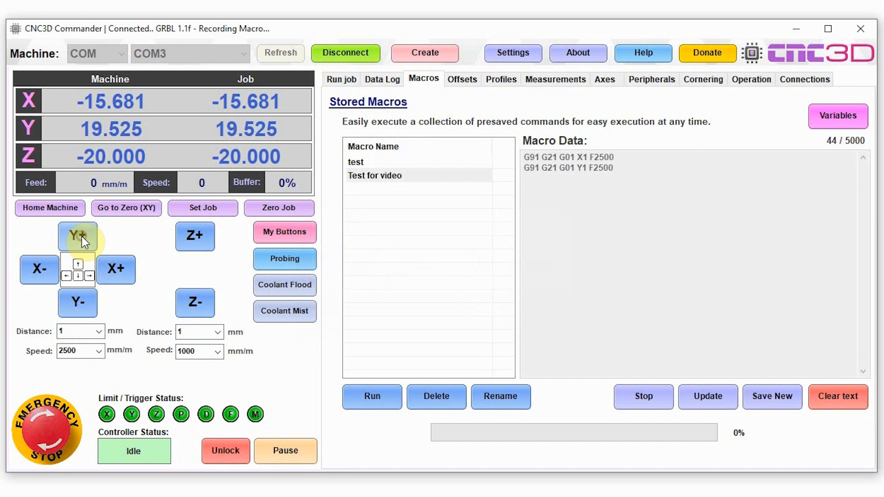
pyautogui.click(38, 265)
pyautogui.click(113, 268)
pyautogui.click(197, 233)
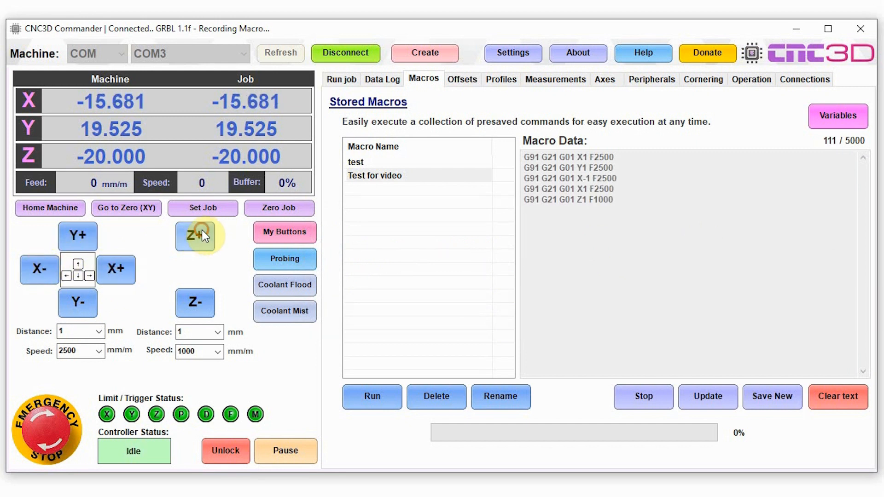
pyautogui.click(193, 299)
pyautogui.click(118, 273)
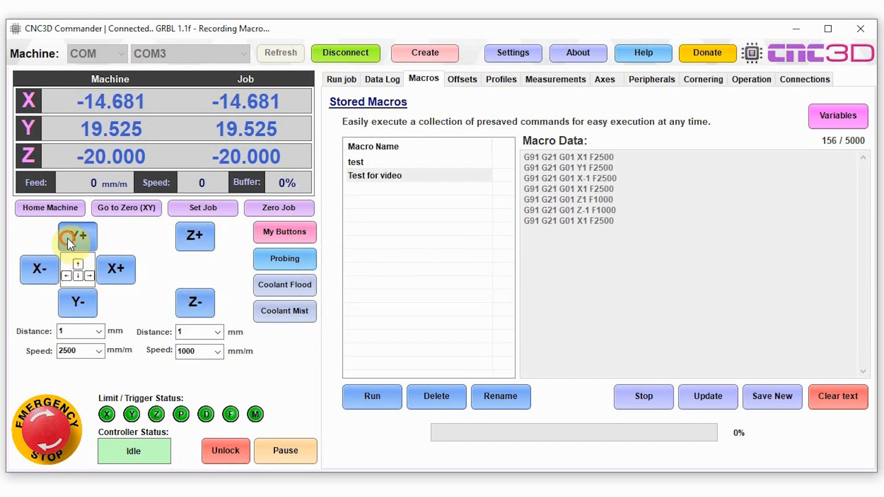
pyautogui.click(76, 235)
pyautogui.click(36, 269)
pyautogui.click(76, 305)
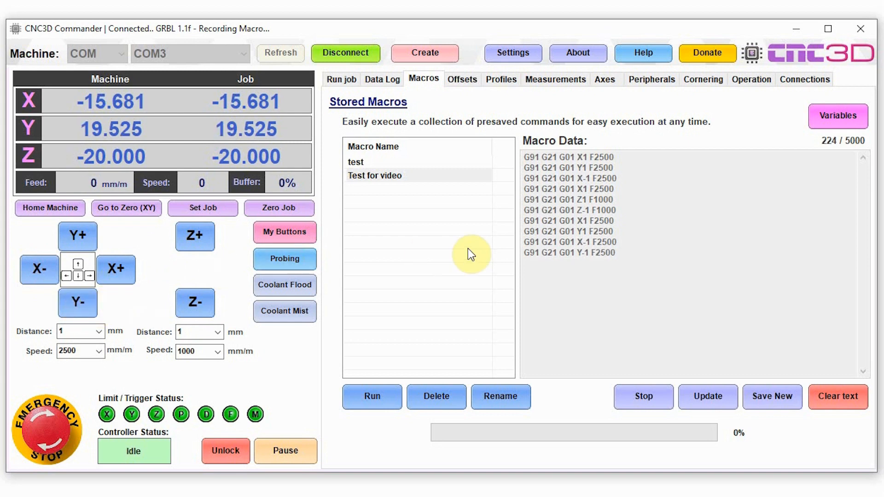
# Step: Stop the recording and save it as a new macro named Test macro
pyautogui.click(642, 396)
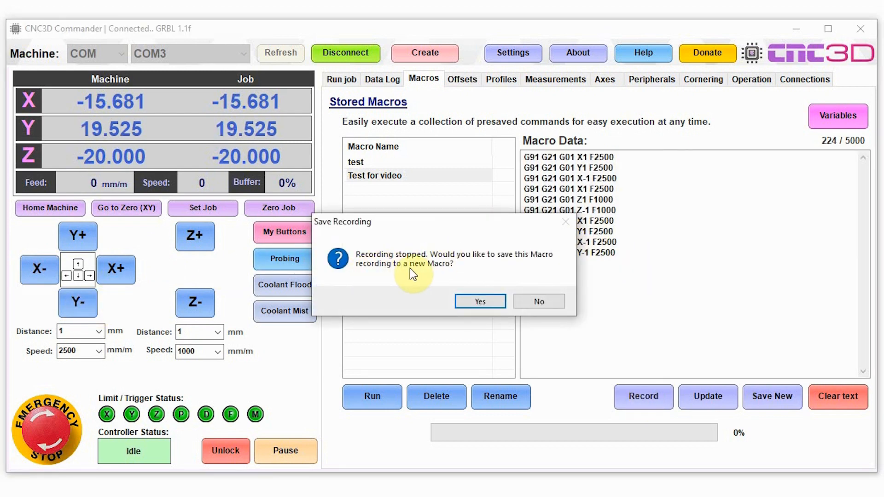
pyautogui.click(476, 301)
pyautogui.write('Test macro')
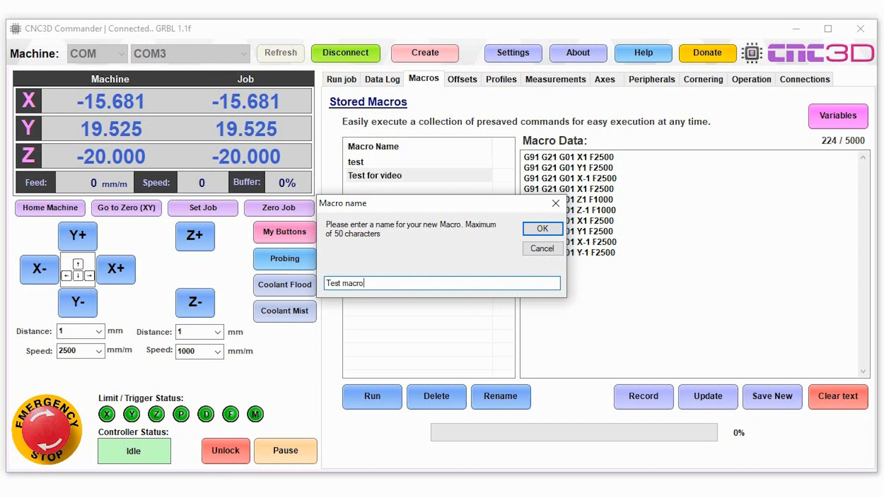
pyautogui.click(542, 228)
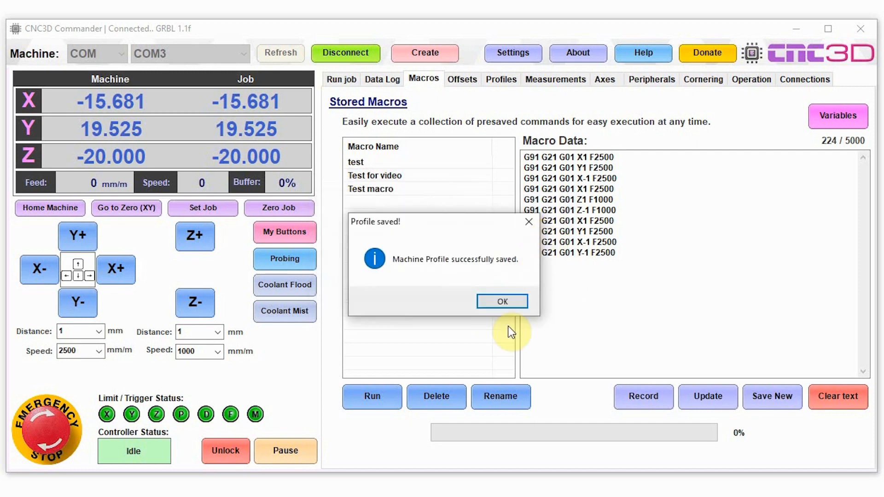
pyautogui.click(512, 300)
# Step: Compare the commands of the three stored macros, ending with Test macro selected
pyautogui.click(380, 180)
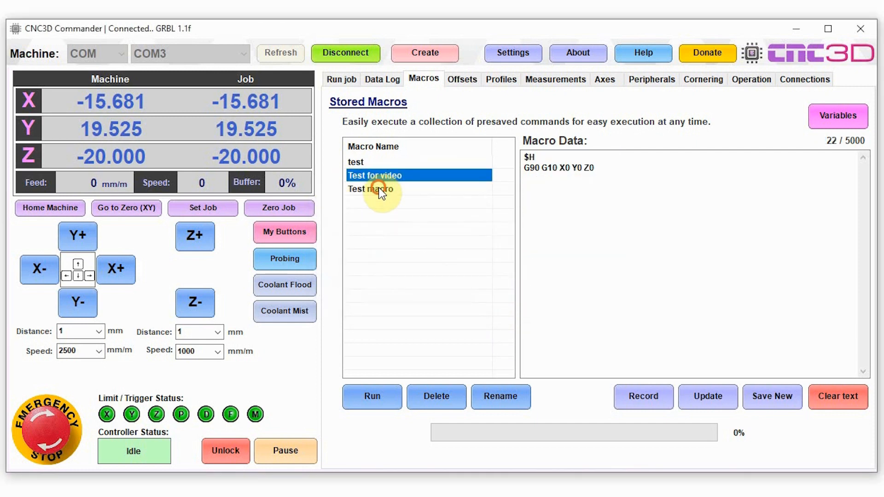
pyautogui.click(379, 187)
pyautogui.click(380, 177)
pyautogui.click(374, 162)
pyautogui.click(378, 187)
pyautogui.click(378, 175)
pyautogui.click(375, 162)
pyautogui.click(388, 189)
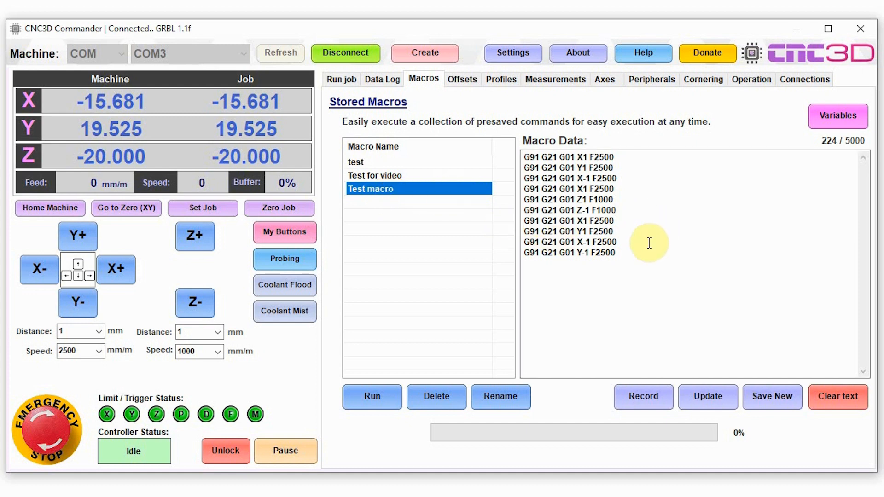
# Step: Change the feed rate in Test macro's last line to F5000 and update the stored macro
pyautogui.click(584, 251)
pyautogui.moveTo(626, 252); pyautogui.dragTo(598, 256)
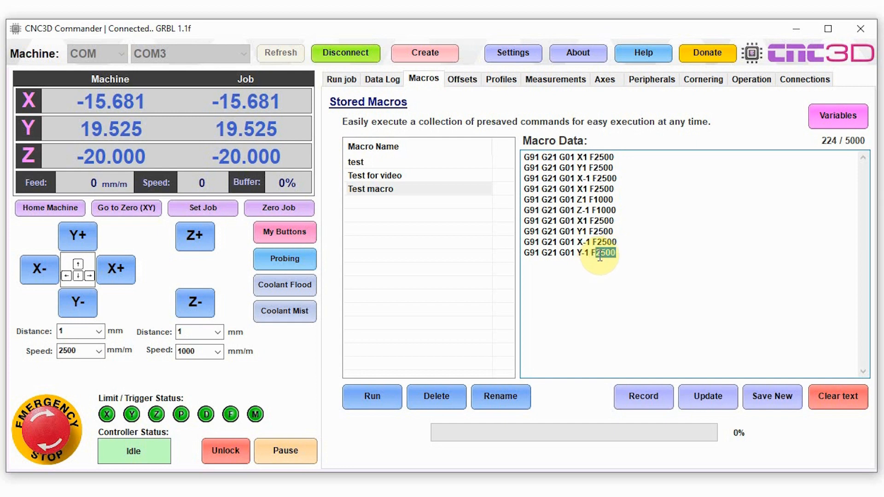
pyautogui.write('5000')
pyautogui.click(711, 398)
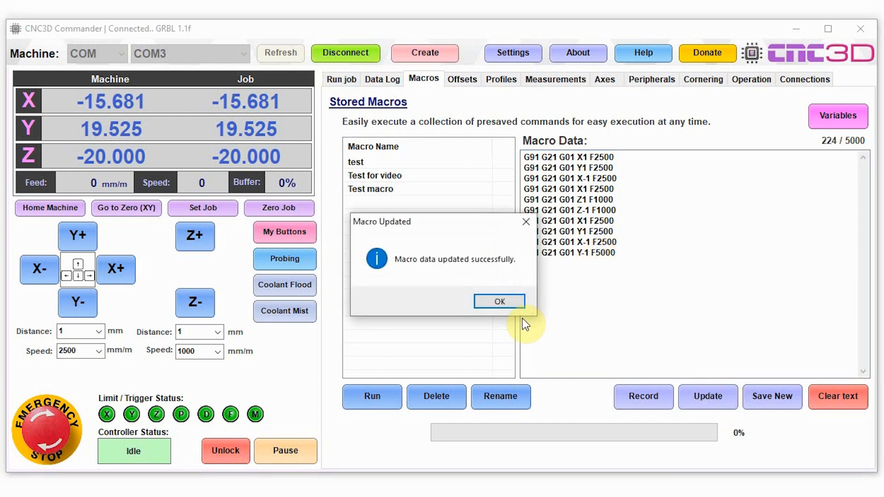
pyautogui.click(514, 302)
# Step: Reload Test macro from the stored list and check its edited last line
pyautogui.click(407, 177)
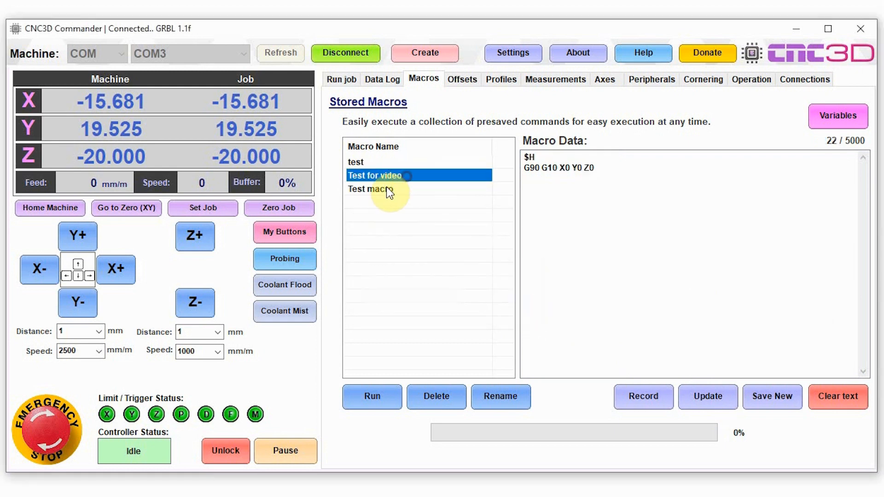
pyautogui.click(385, 189)
pyautogui.moveTo(616, 253); pyautogui.dragTo(518, 249)
pyautogui.click(713, 249)
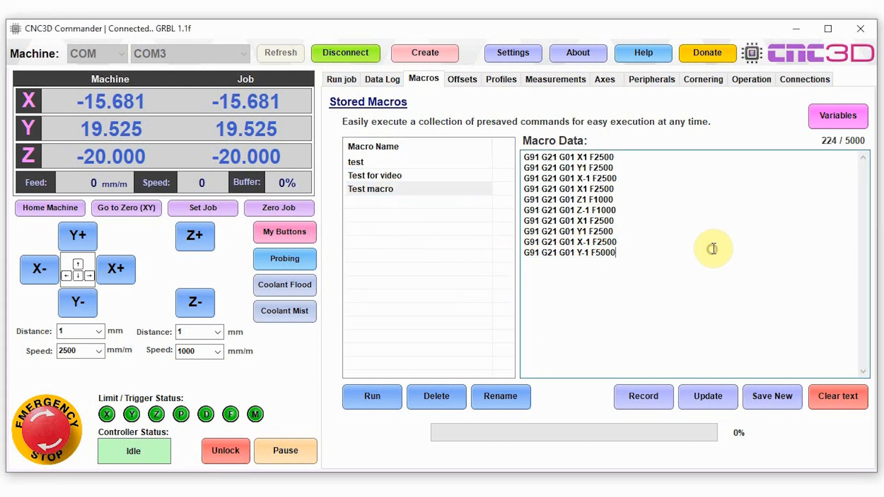
# Step: View the general and special offsets, and browse the factory machine profiles, ending on SharpCNC - Belt Drive
pyautogui.click(462, 80)
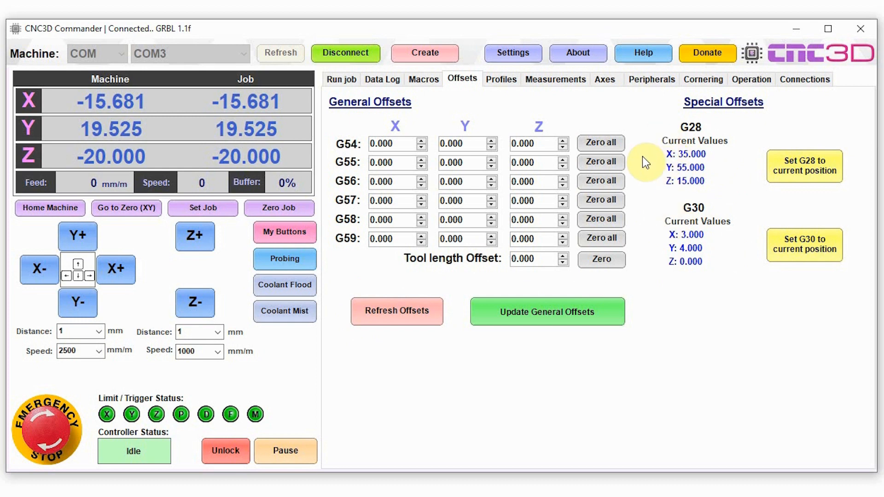
pyautogui.click(501, 80)
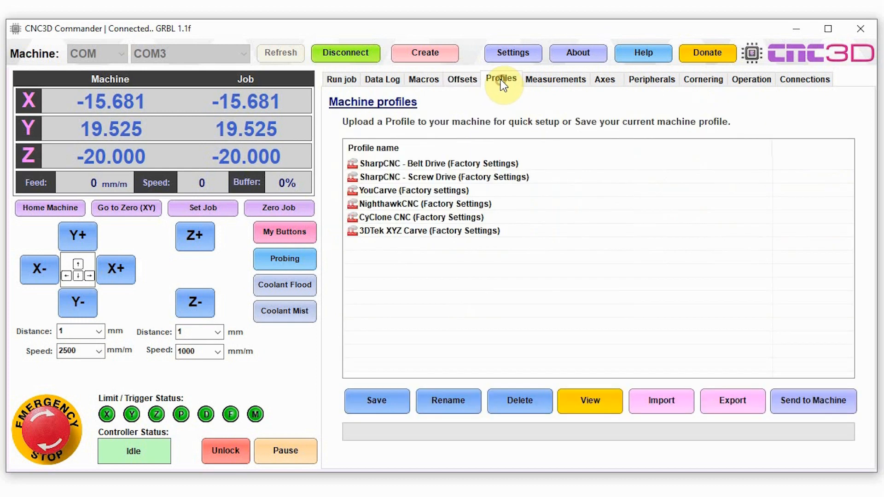
pyautogui.click(483, 163)
pyautogui.click(465, 204)
pyautogui.click(456, 231)
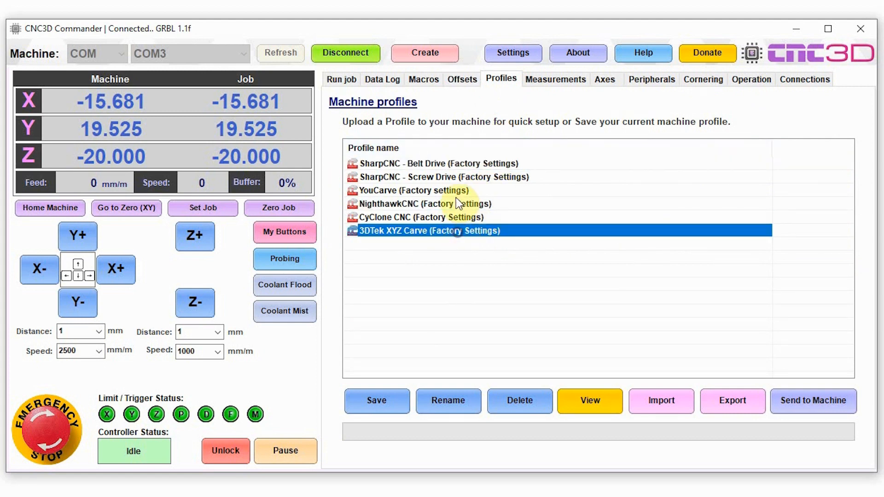
pyautogui.click(450, 167)
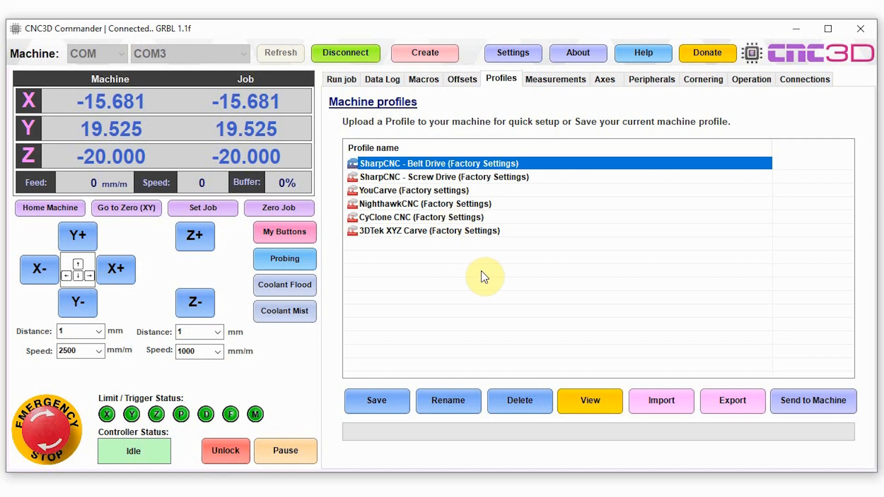
# Step: Save the current machine settings as a new profile named My Machine
pyautogui.click(385, 401)
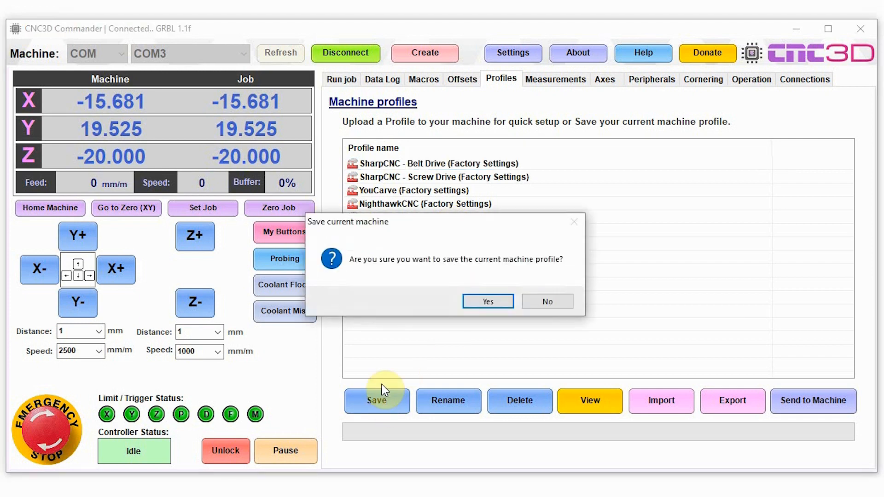
pyautogui.click(483, 299)
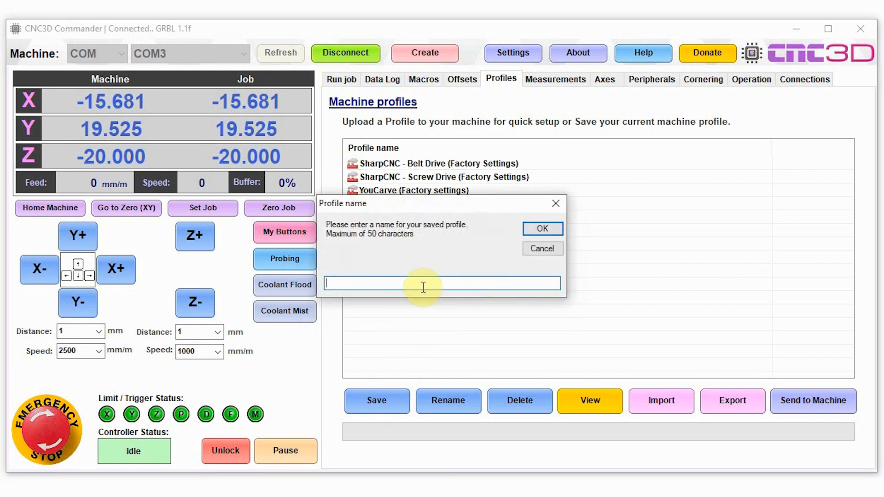
pyautogui.write('My Machine')
pyautogui.click(343, 283)
pyautogui.write('a')
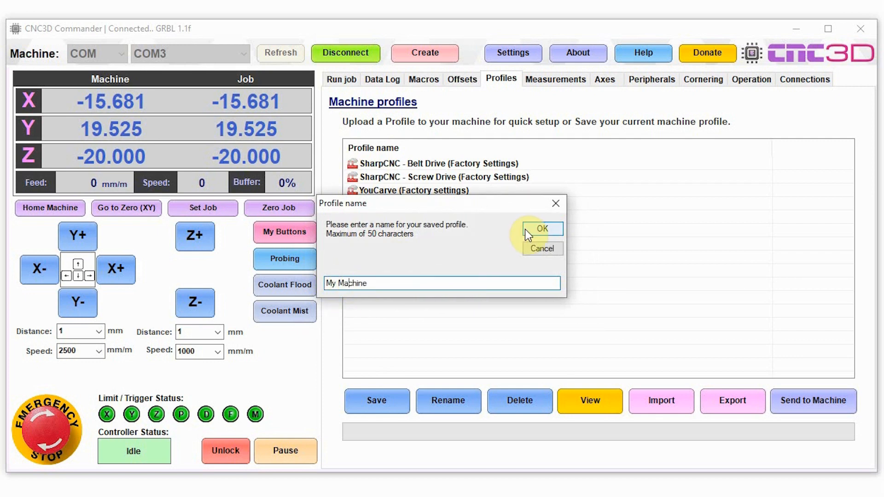
pyautogui.click(539, 229)
pyautogui.click(513, 302)
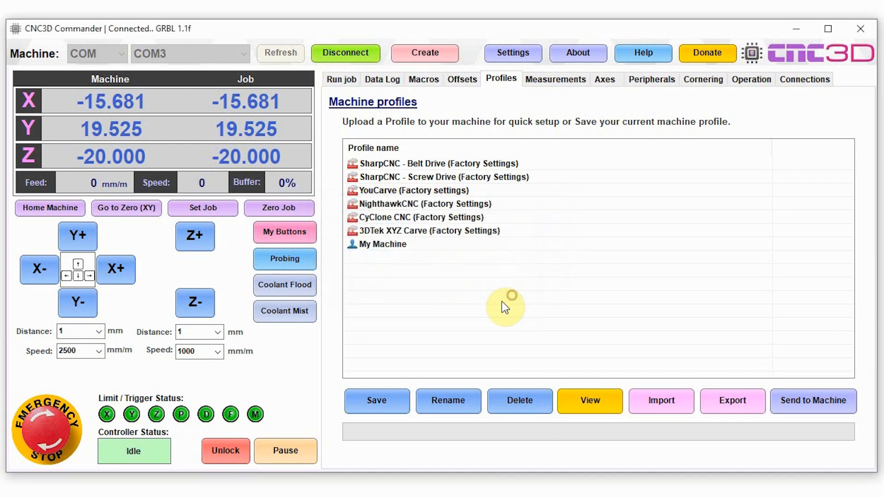
# Step: Export the My Machine profile as My Machine.scprof to the NC files folder on the Desktop
pyautogui.click(397, 245)
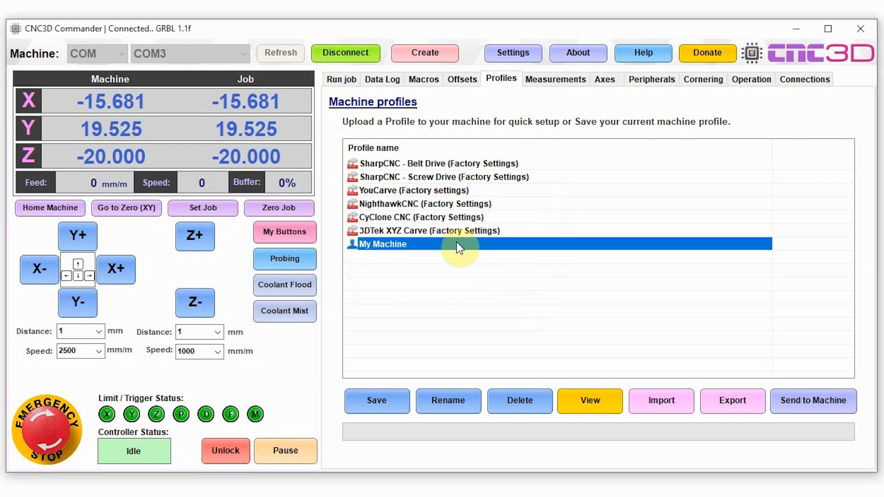
pyautogui.click(736, 405)
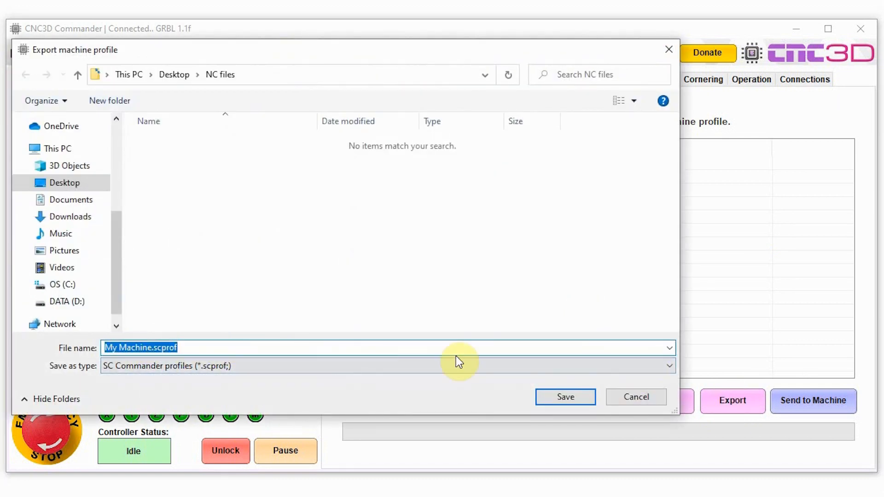
pyautogui.click(567, 396)
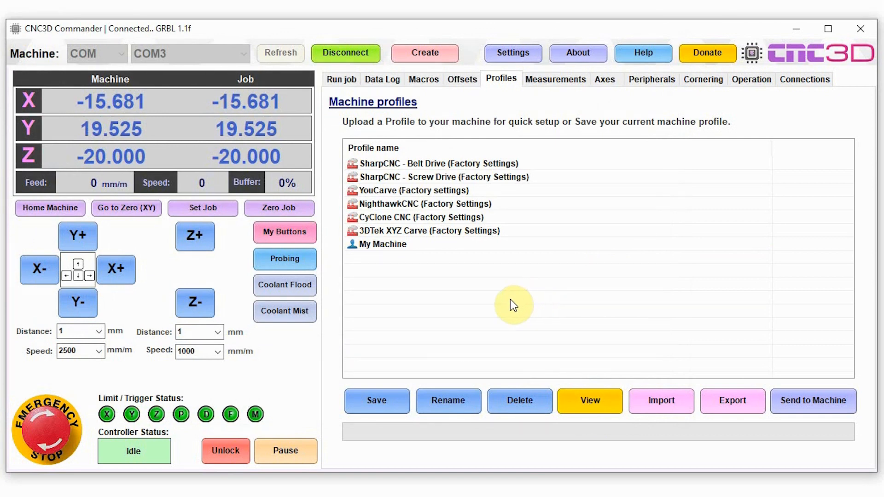
# Step: Look through the factory profiles and compare them with the user-saved My Machine entry
pyautogui.click(410, 230)
pyautogui.click(420, 189)
pyautogui.click(423, 176)
pyautogui.click(426, 163)
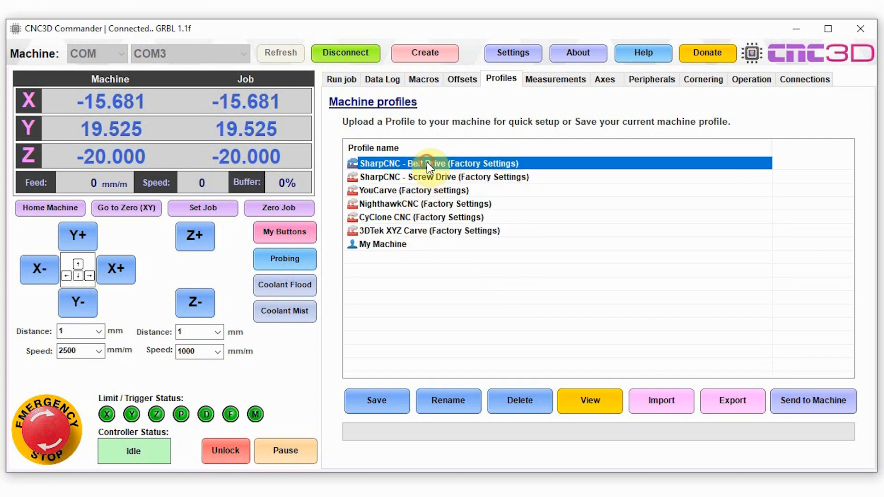
pyautogui.click(417, 230)
pyautogui.click(404, 244)
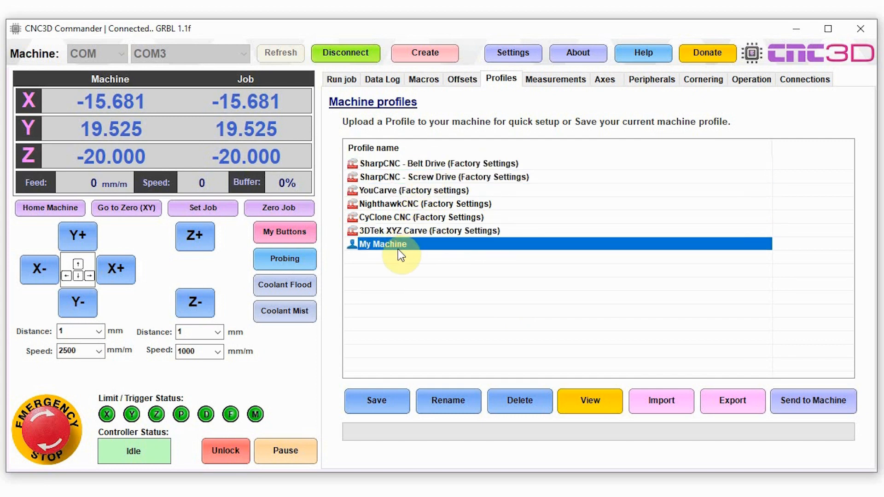
pyautogui.click(379, 259)
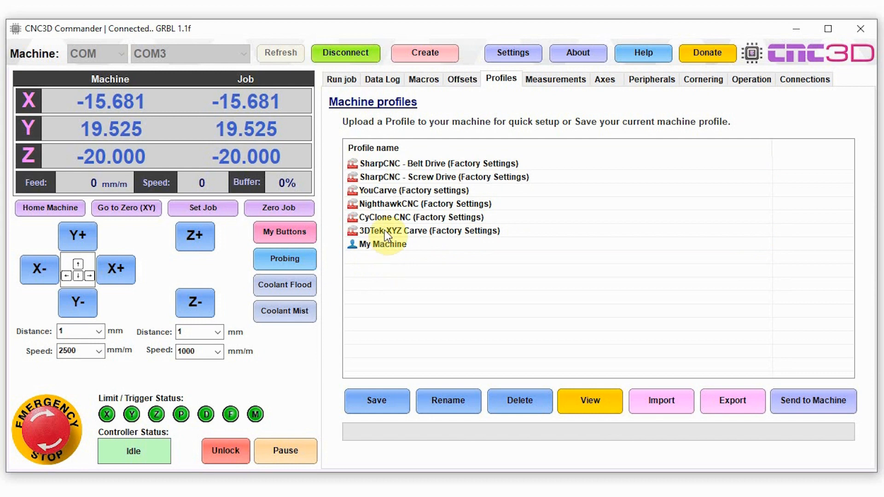
# Step: Delete the My Machine profile from the profile list
pyautogui.click(377, 247)
pyautogui.click(519, 398)
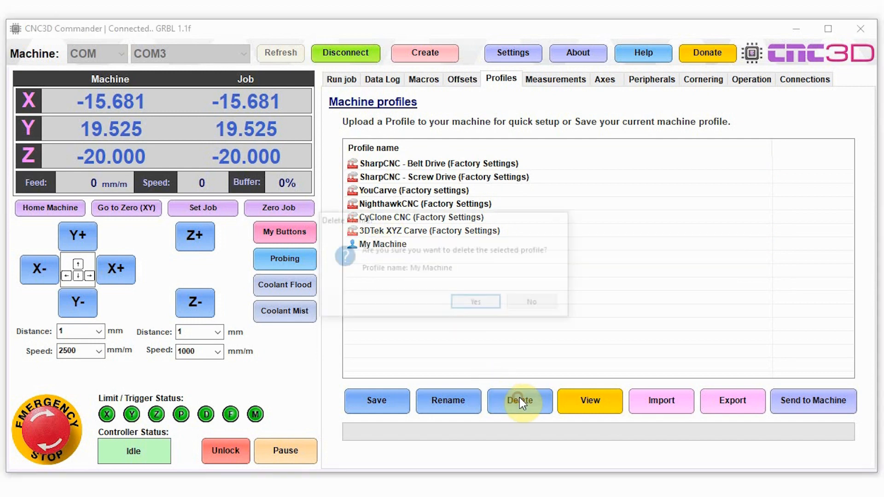
pyautogui.click(458, 304)
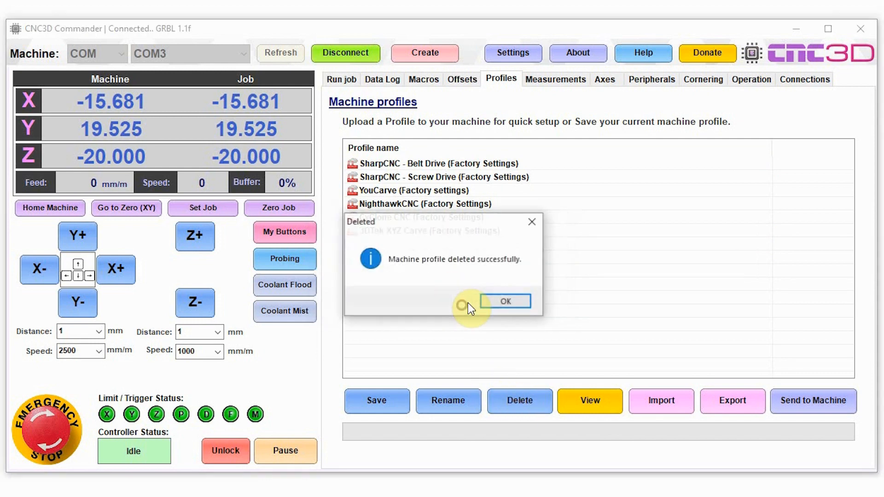
pyautogui.click(507, 303)
# Step: Try to delete the NighthawkCNC factory profile
pyautogui.click(422, 204)
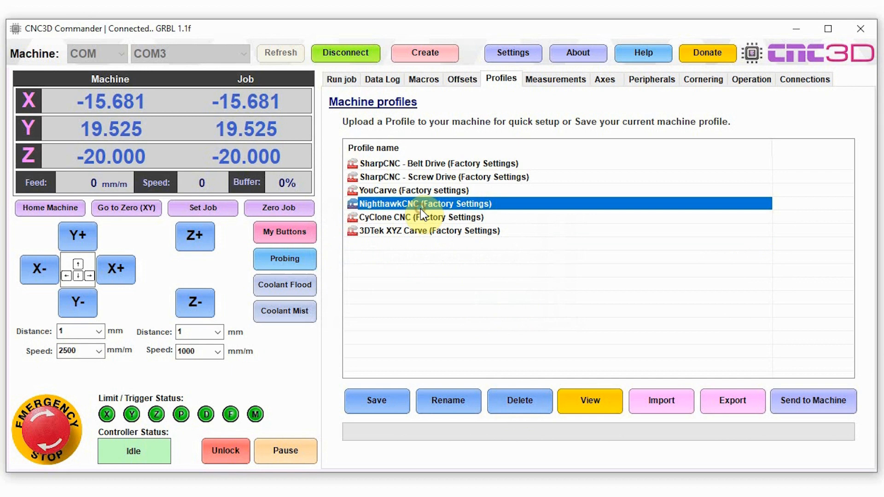
pyautogui.click(506, 404)
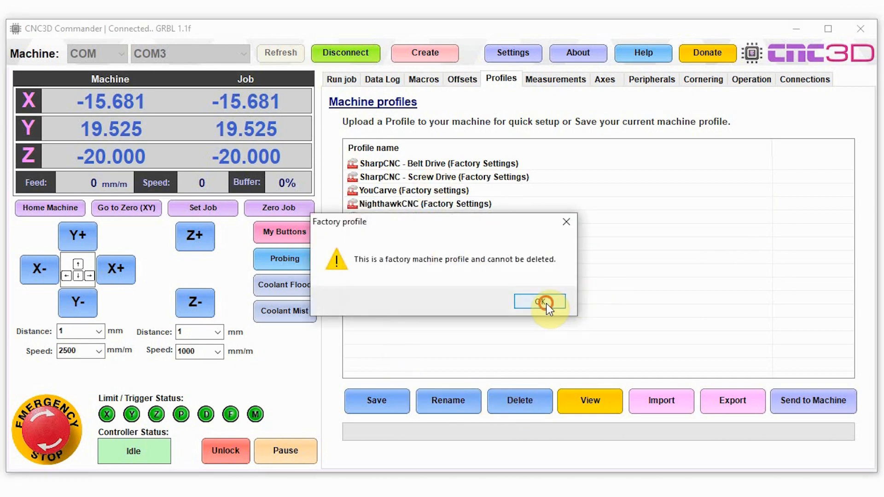
pyautogui.click(546, 303)
# Step: Browse the remaining factory profiles, ending on 3DTek XYZ Carve
pyautogui.click(435, 165)
pyautogui.click(425, 177)
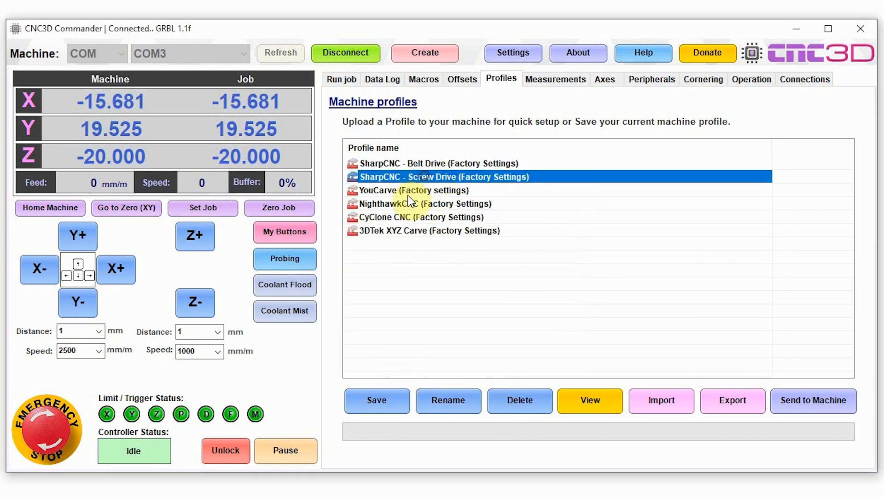
pyautogui.click(407, 217)
pyautogui.click(407, 229)
pyautogui.click(407, 190)
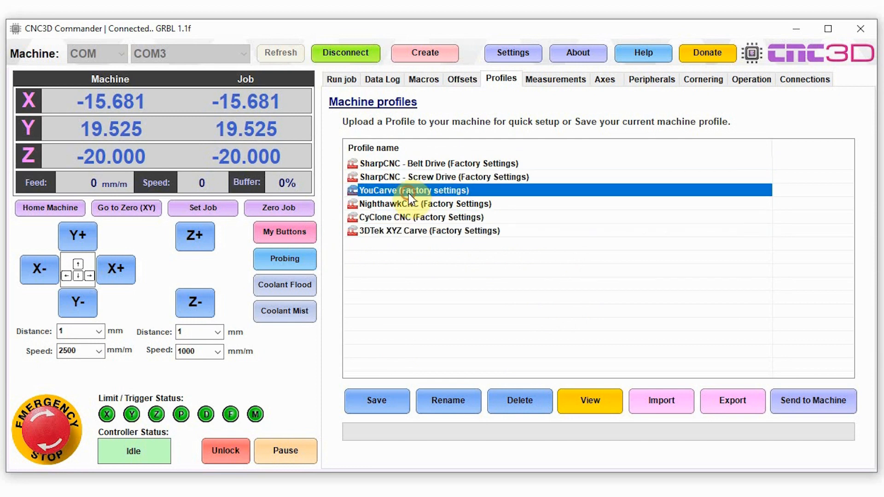
pyautogui.click(412, 164)
pyautogui.click(418, 231)
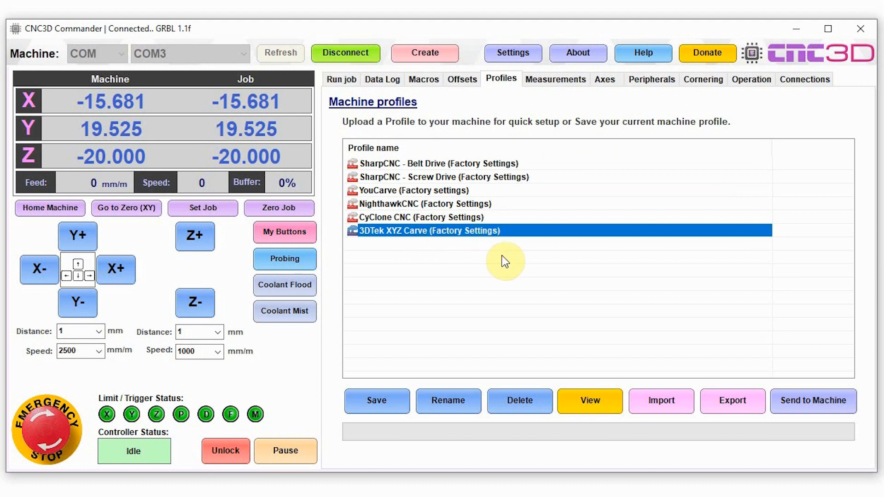
# Step: View the full list of GRBL settings stored in the CyClone CNC factory profile, and close the viewer
pyautogui.click(431, 218)
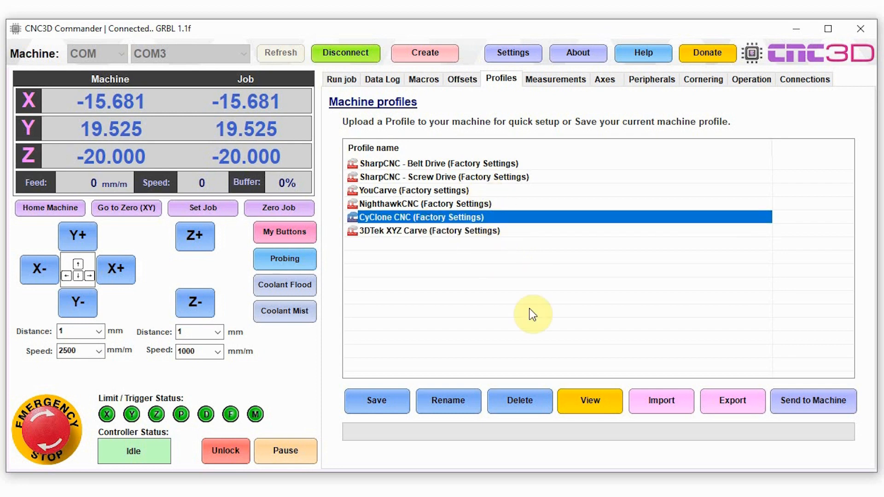
pyautogui.click(585, 407)
pyautogui.click(421, 184)
pyautogui.scroll(-3, 420, 167)
pyautogui.scroll(4, 449, 228)
pyautogui.scroll(-3, 452, 227)
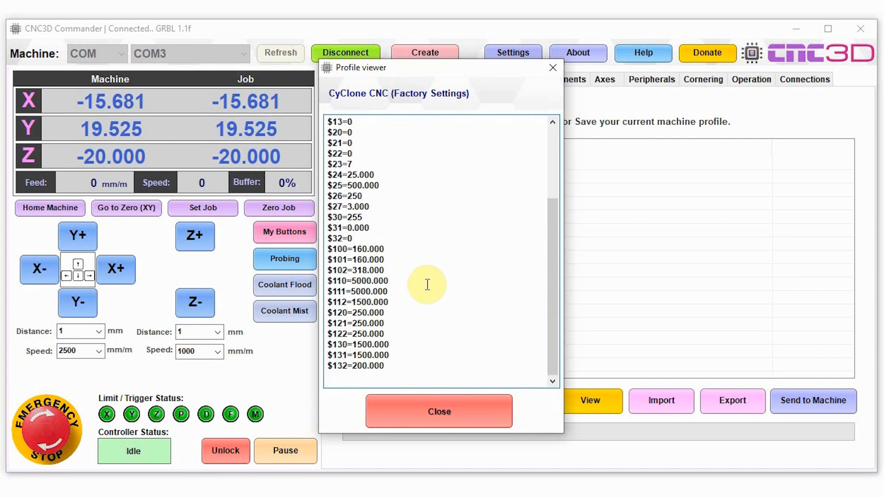
pyautogui.scroll(3, 442, 202)
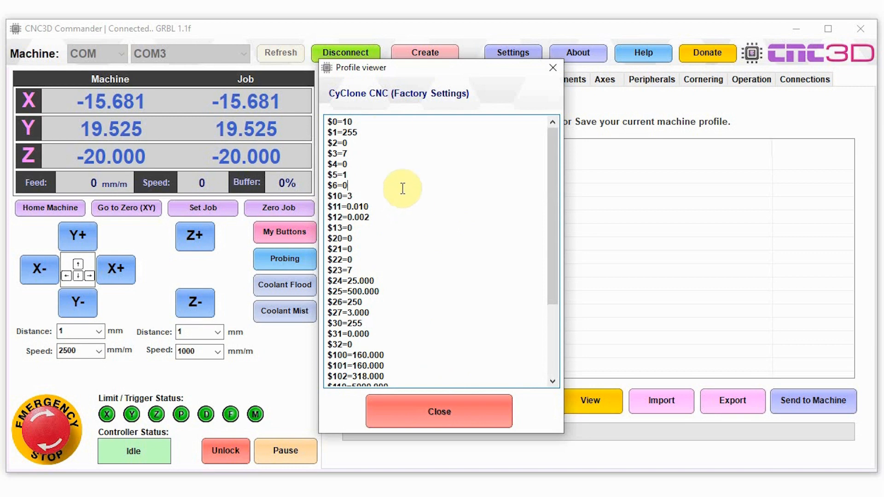
pyautogui.scroll(-3, 472, 239)
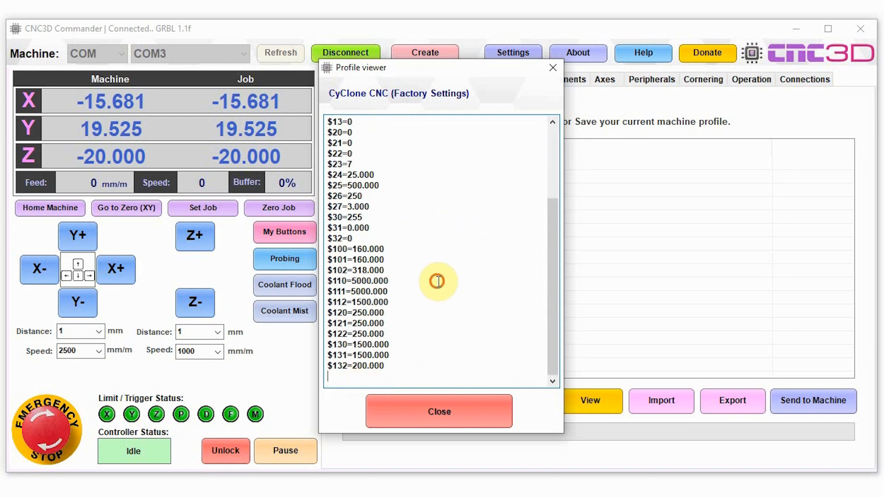
pyautogui.scroll(3, 440, 279)
pyautogui.click(451, 411)
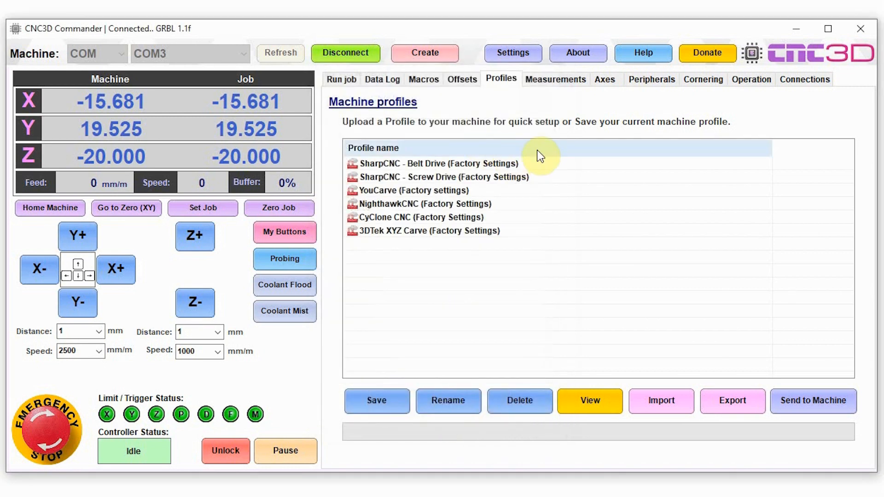
# Step: Estimate the steps per millimetre for a screw-driven machine in the Step Calculator, trying 1/8 microstepping and ending with 1/16
pyautogui.click(558, 81)
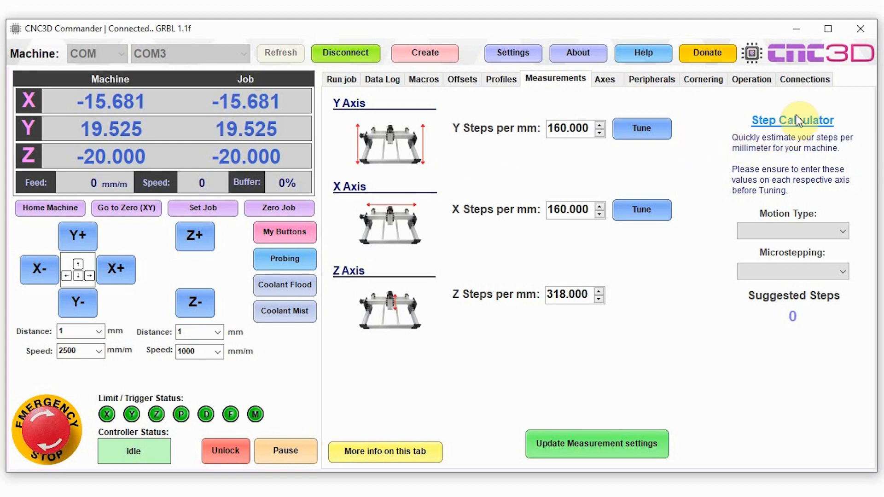
pyautogui.click(783, 230)
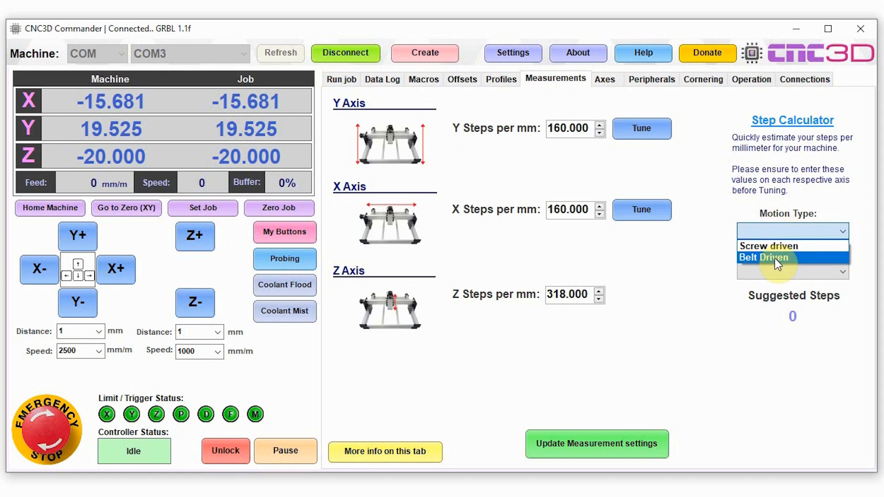
pyautogui.click(774, 247)
pyautogui.click(778, 272)
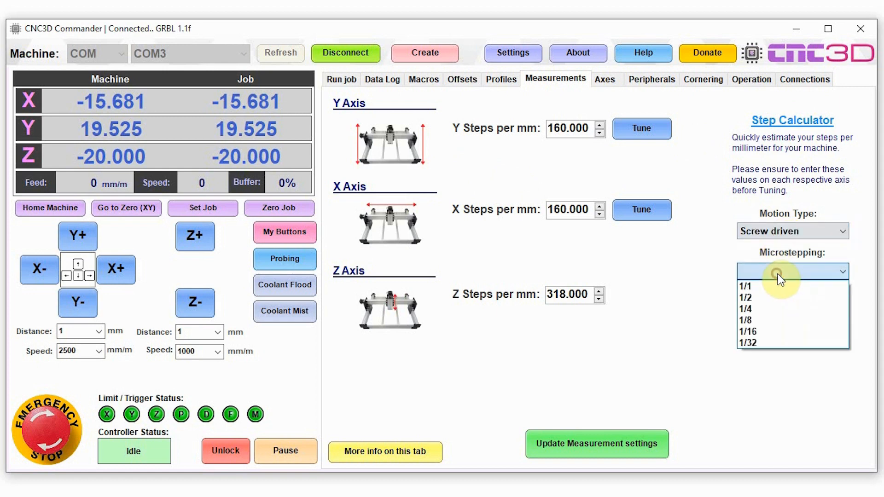
pyautogui.click(748, 320)
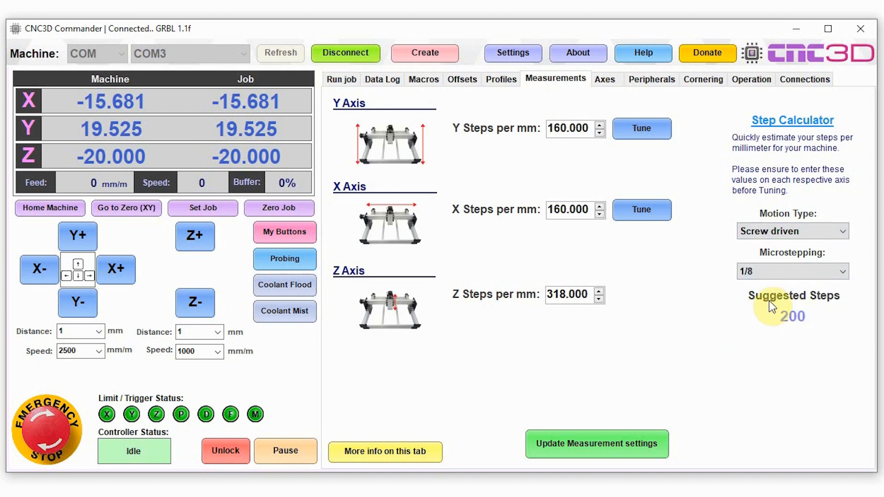
pyautogui.click(765, 274)
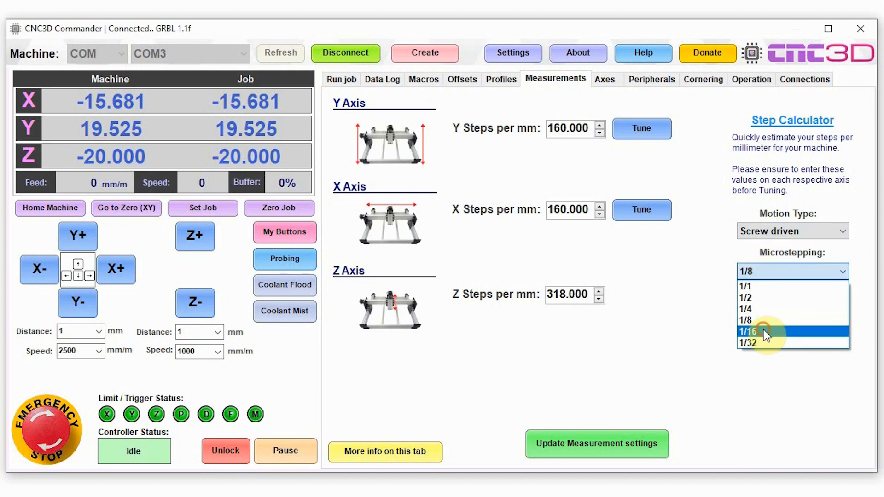
pyautogui.click(764, 327)
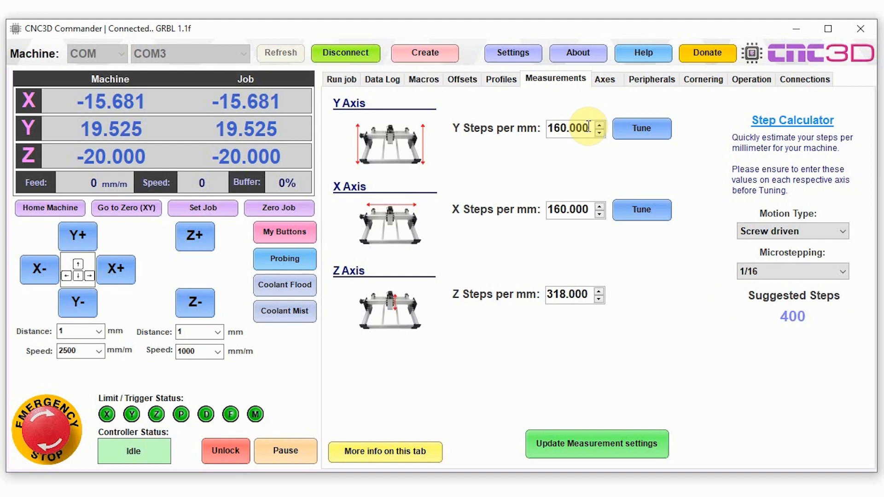
pyautogui.moveTo(588, 128); pyautogui.dragTo(546, 128)
pyautogui.click(569, 170)
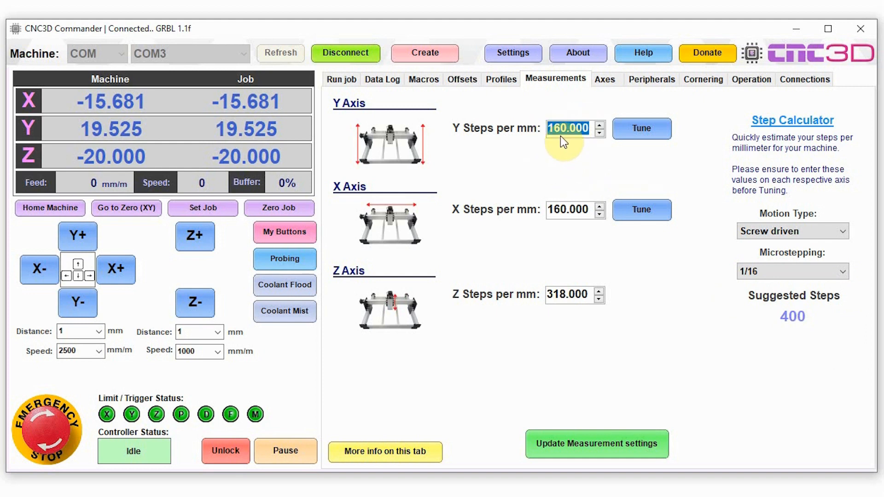
pyautogui.click(571, 129)
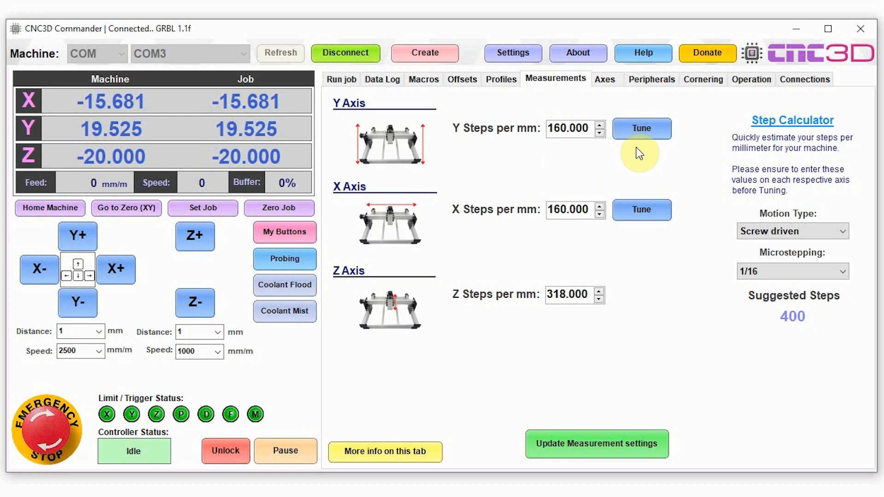
# Step: Start the Y axis tuning test, jog the X axis 1 mm in the negative direction, and advance the test to Step 3
pyautogui.click(637, 135)
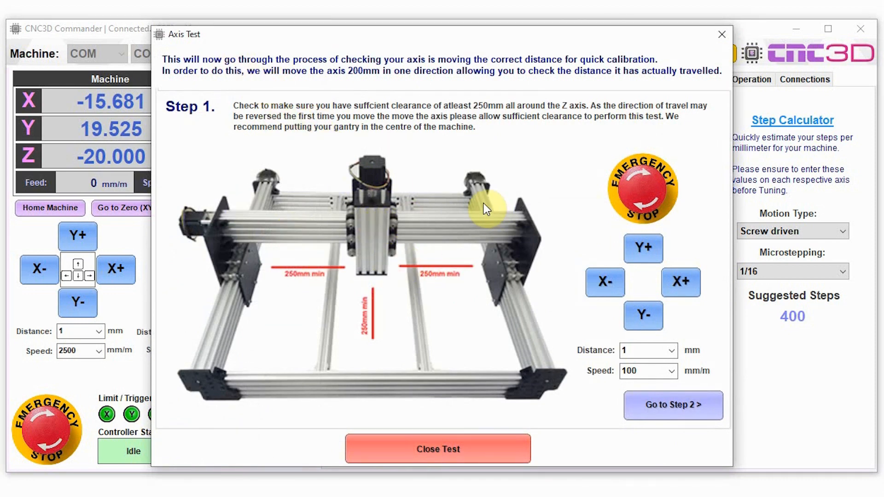
pyautogui.click(606, 290)
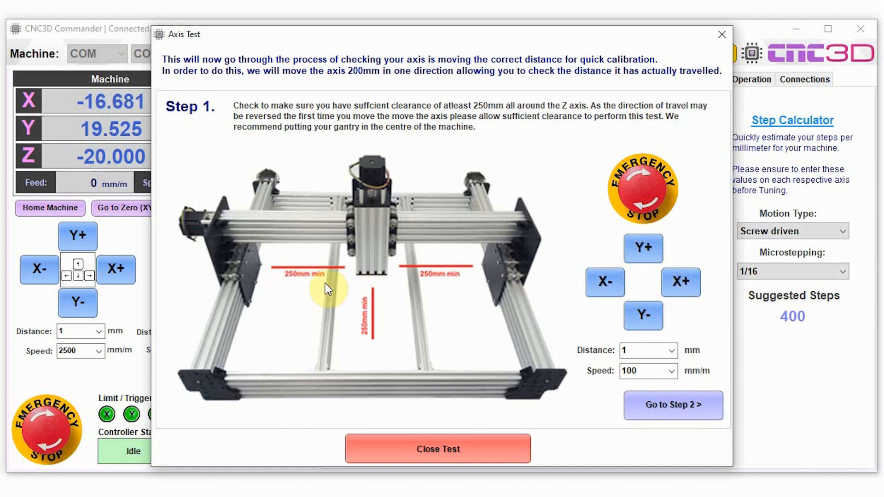
pyautogui.click(671, 408)
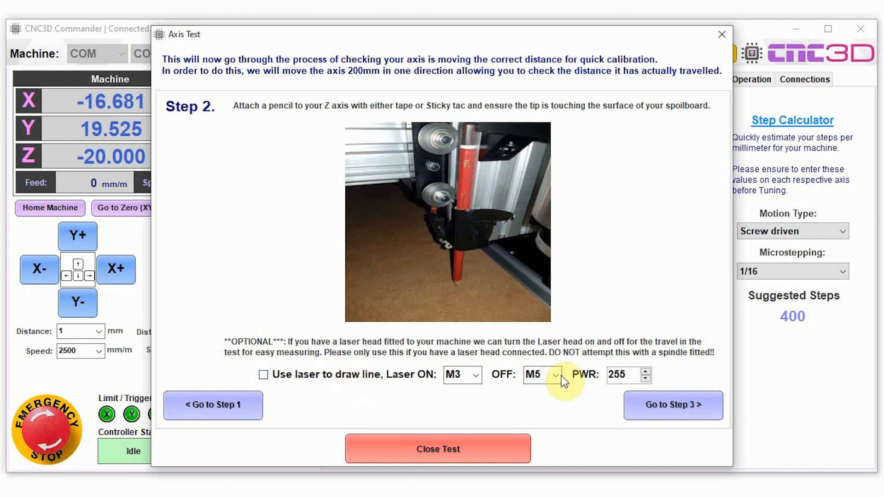
pyautogui.click(658, 407)
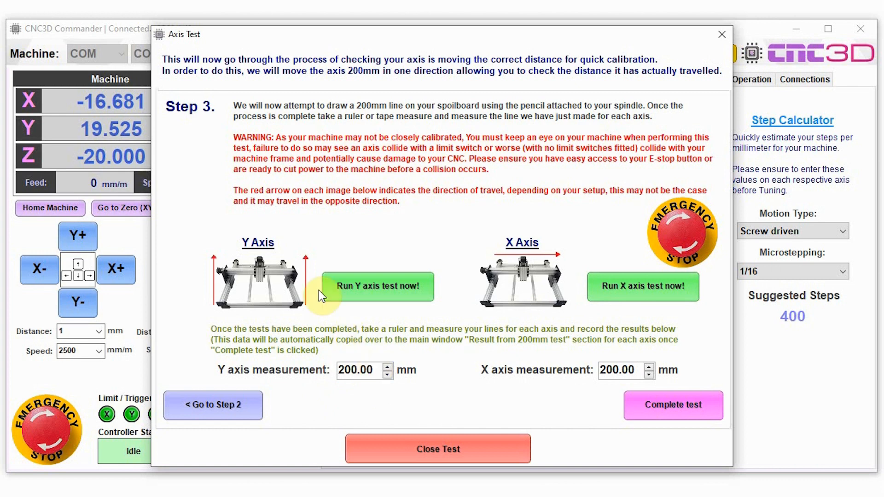
# Step: Try to record a Y axis measurement of 198.5 mm and an X axis measurement of 201.3 mm, and complete the test
pyautogui.click(350, 368)
pyautogui.moveTo(357, 368); pyautogui.dragTo(333, 369)
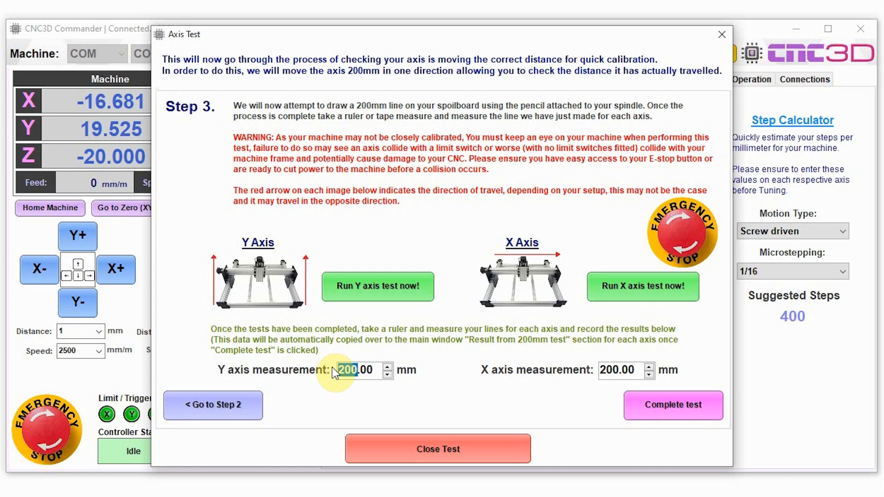
pyautogui.write('198.5')
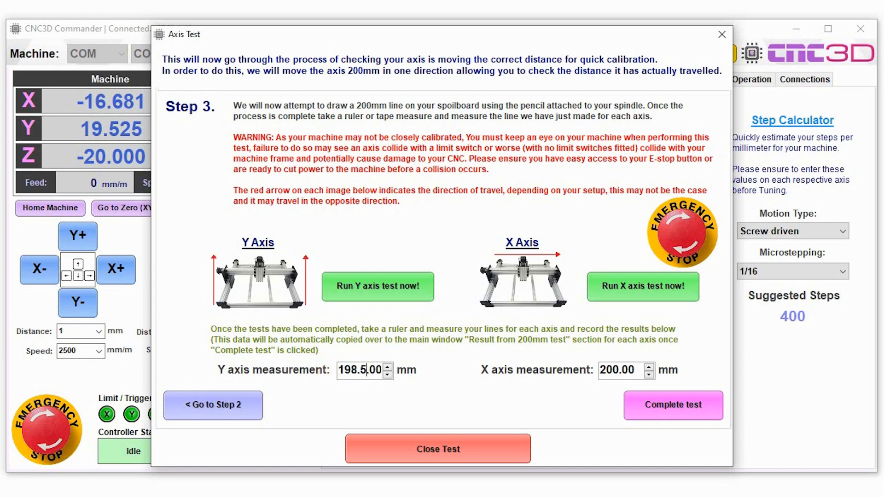
pyautogui.click(620, 370)
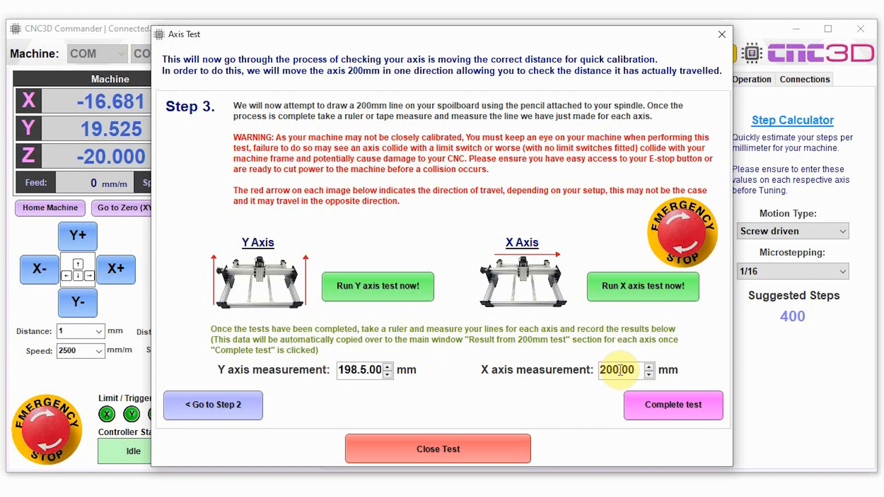
pyautogui.moveTo(620, 370); pyautogui.dragTo(598, 366)
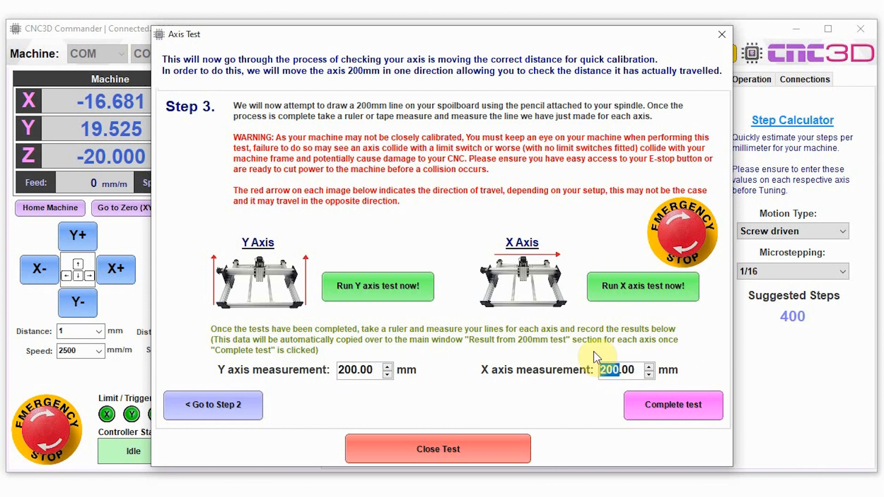
pyautogui.write('201.3')
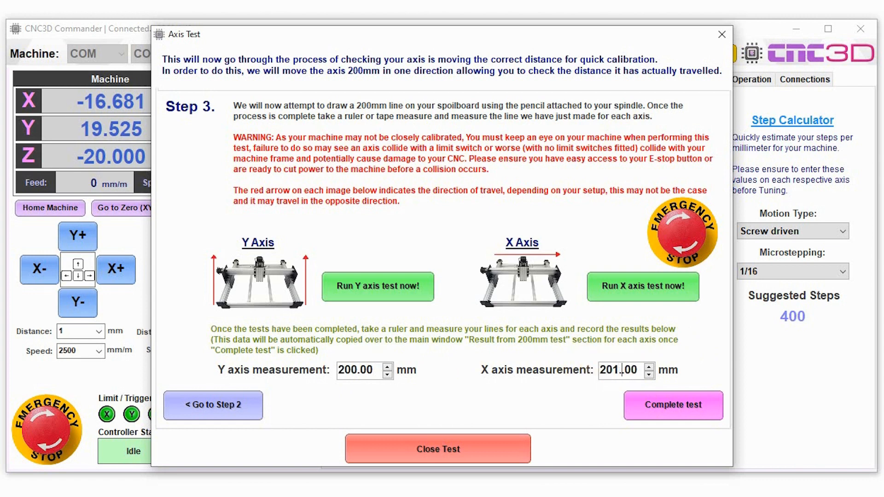
pyautogui.click(681, 407)
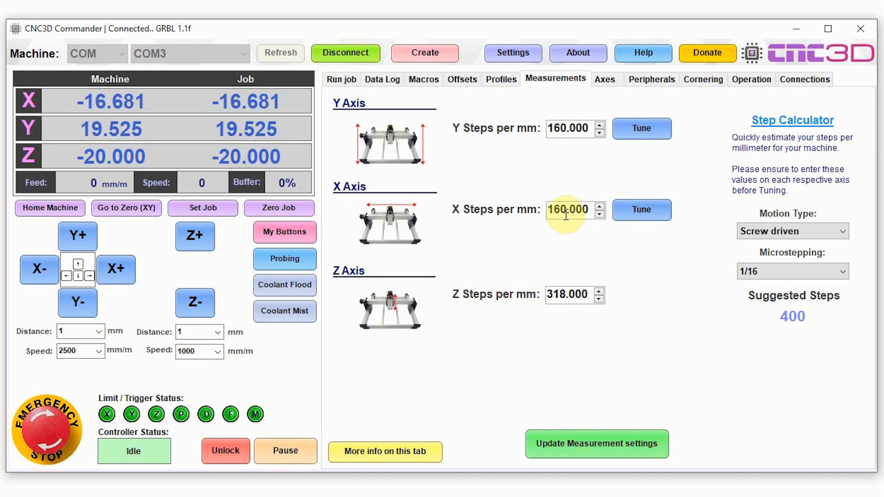
# Step: Apply the steps-per-millimetre measurement settings to the machine and dismiss the confirmation
pyautogui.click(593, 455)
pyautogui.click(521, 300)
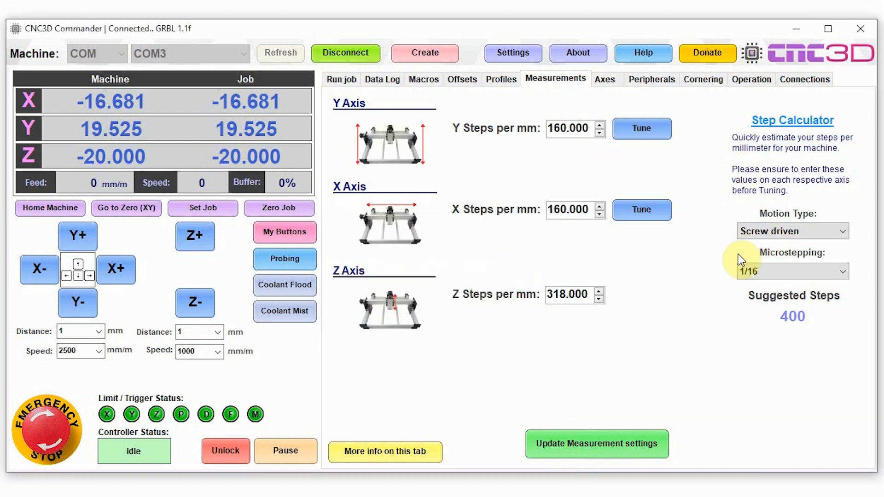
pyautogui.click(664, 263)
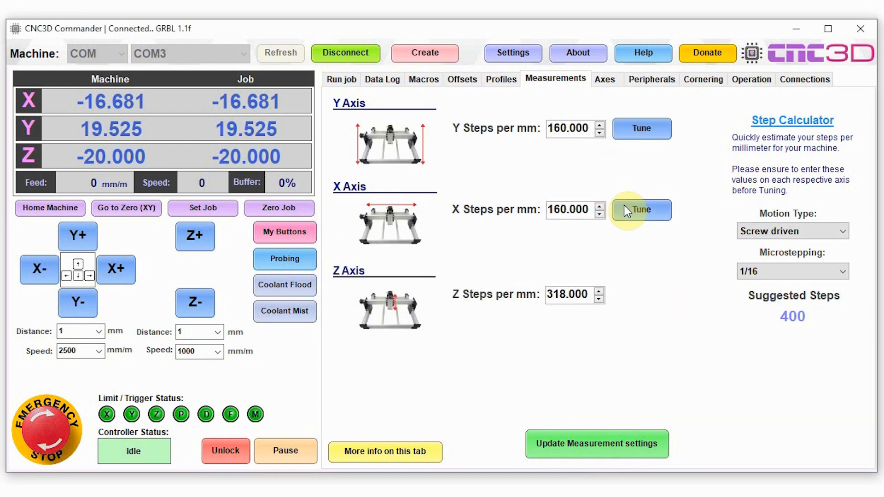
# Step: Open the X axis tuning test to view its first step, and close it
pyautogui.click(651, 206)
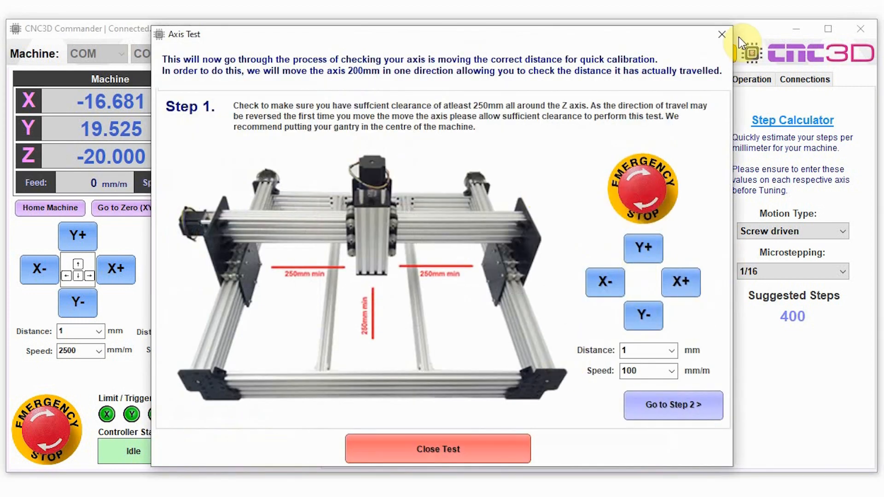
pyautogui.click(721, 34)
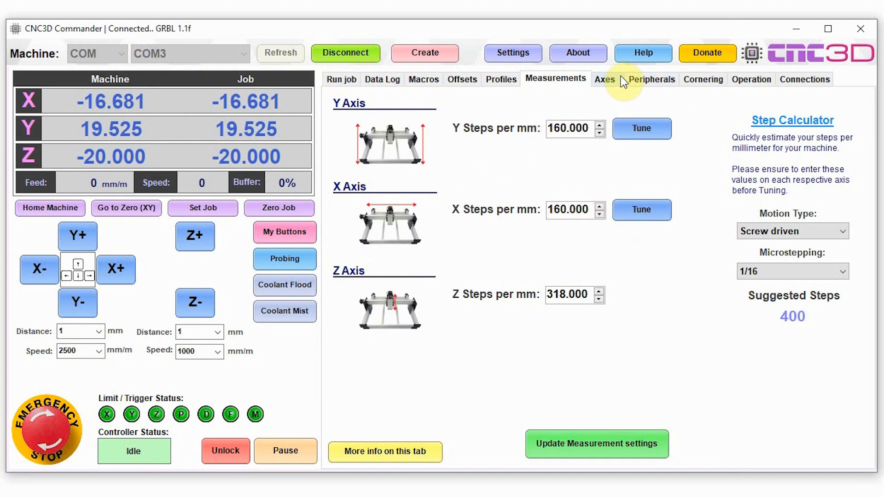
# Step: Turn off inversion of the X axis in the axis direction settings and apply the change
pyautogui.click(605, 79)
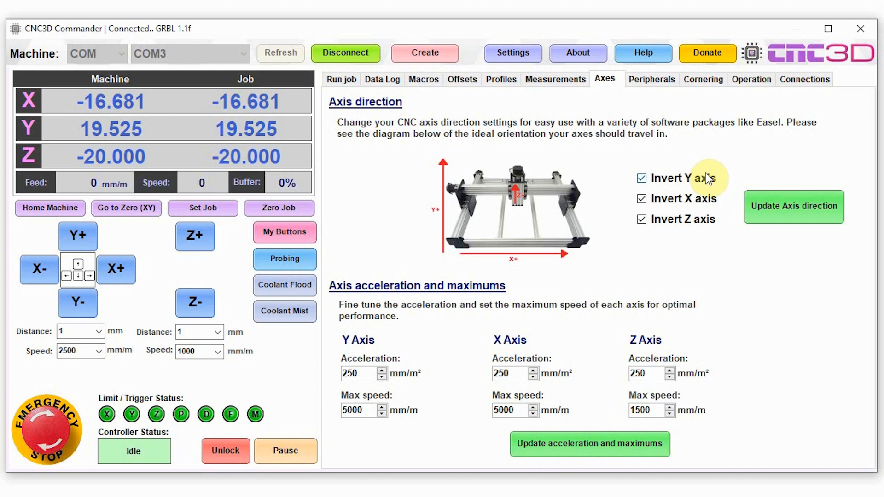
pyautogui.click(783, 211)
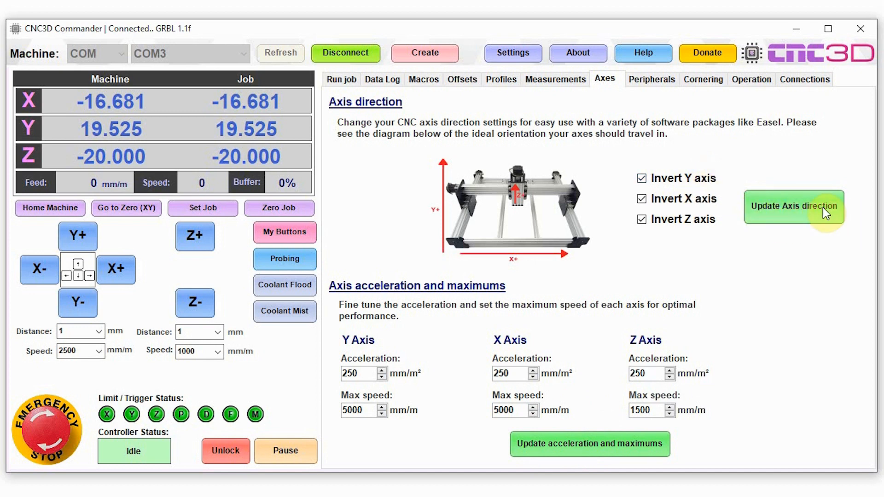
pyautogui.click(669, 198)
pyautogui.click(794, 206)
pyautogui.click(527, 301)
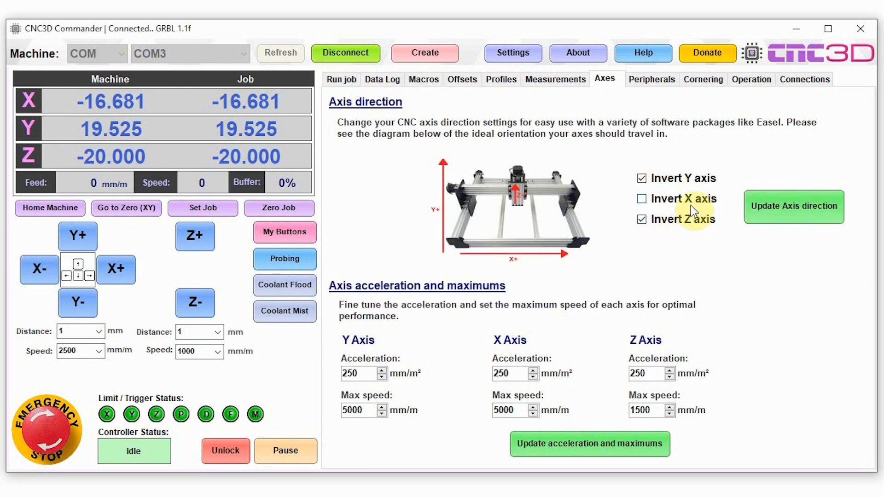
# Step: Apply the acceleration and maximum speed settings for all axes, and unlock the controller
pyautogui.click(572, 443)
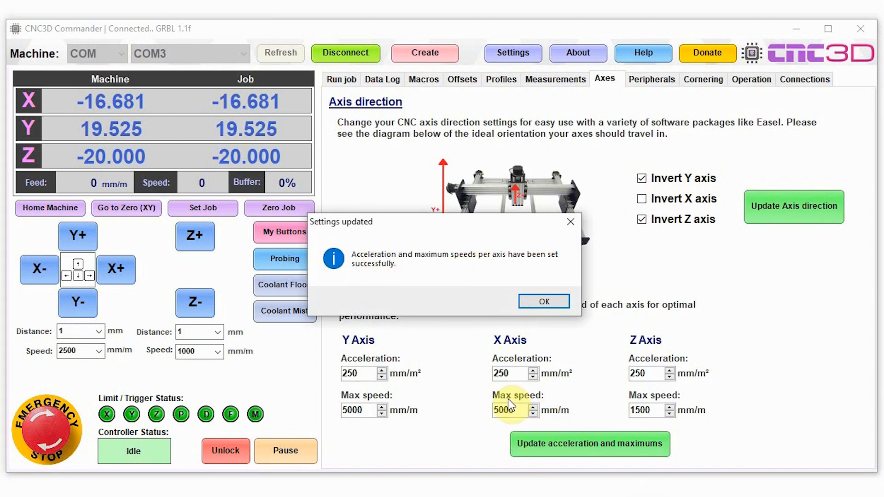
pyautogui.click(544, 303)
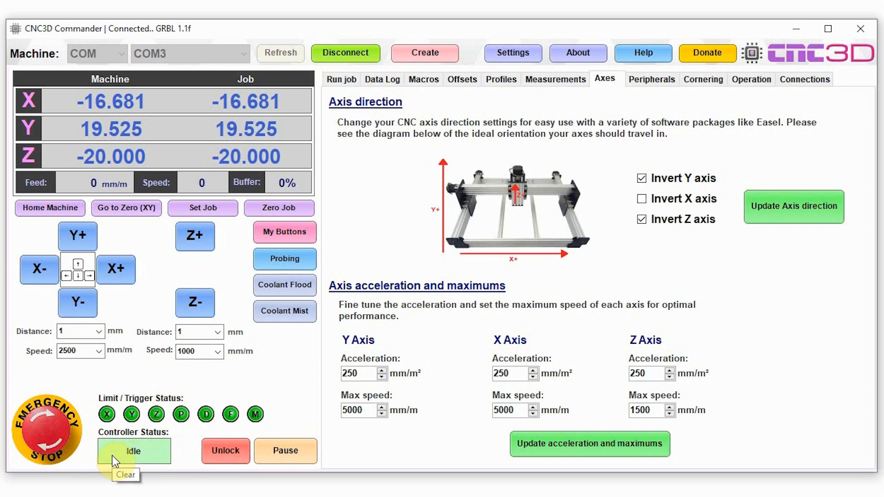
pyautogui.click(231, 449)
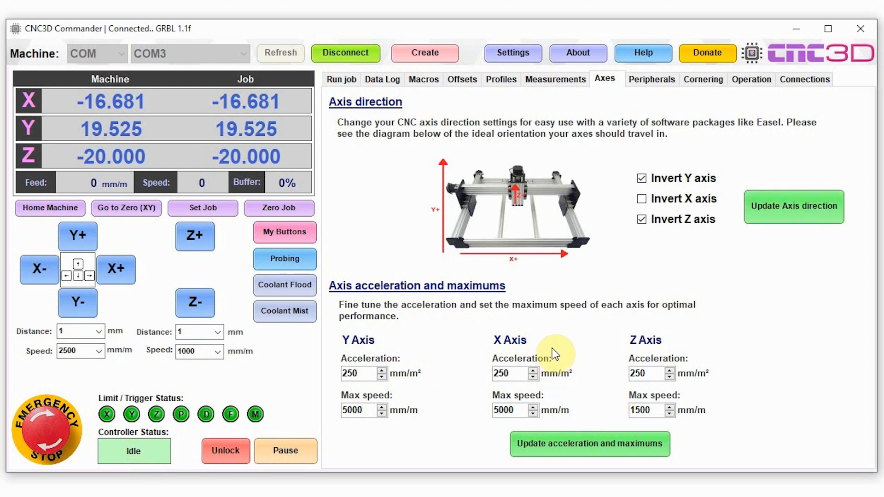
# Step: Set the homing seek speed to 1000 mm/m in the machine limits and homing settings
pyautogui.click(648, 80)
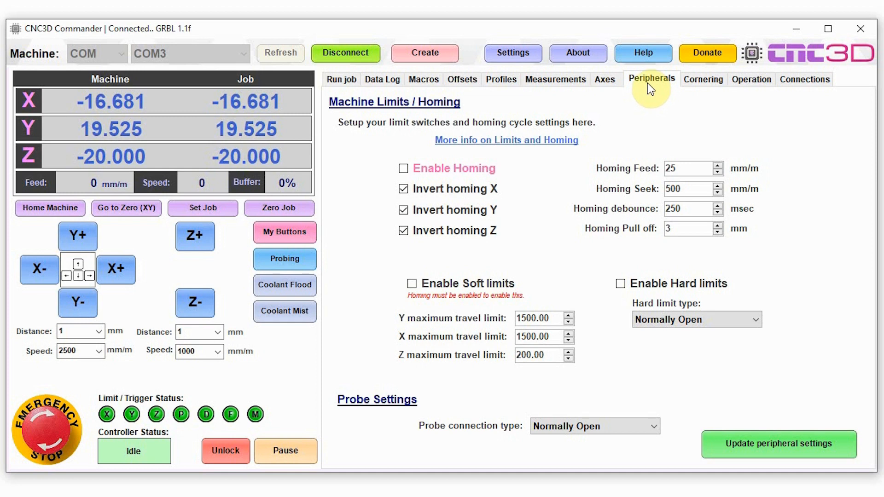
pyautogui.click(360, 138)
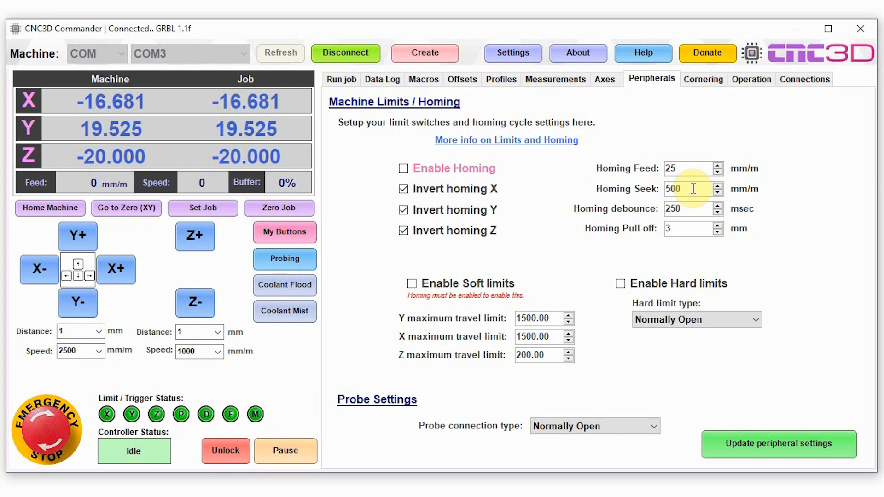
pyautogui.moveTo(687, 190); pyautogui.dragTo(642, 191)
pyautogui.write('1000')
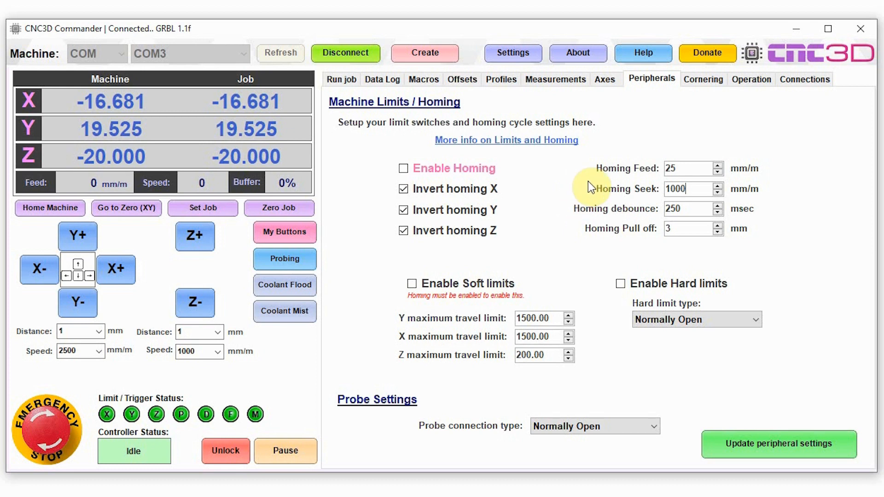
# Step: Examine the homing feed, homing debounce and homing pull-off values
pyautogui.doubleClick(672, 169)
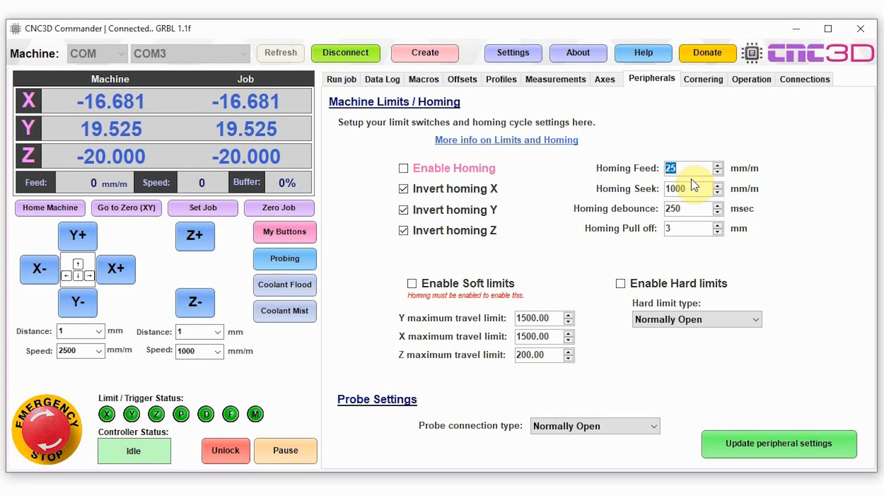
pyautogui.doubleClick(688, 208)
pyautogui.click(691, 208)
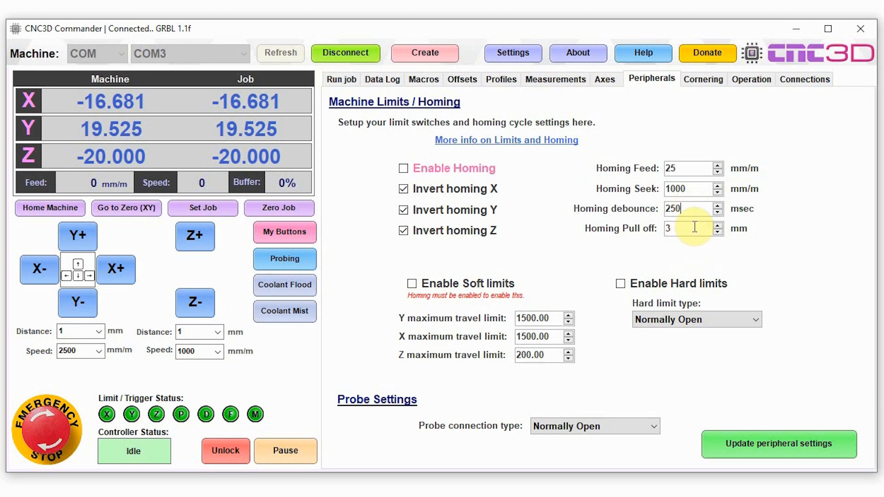
pyautogui.moveTo(690, 228); pyautogui.dragTo(660, 229)
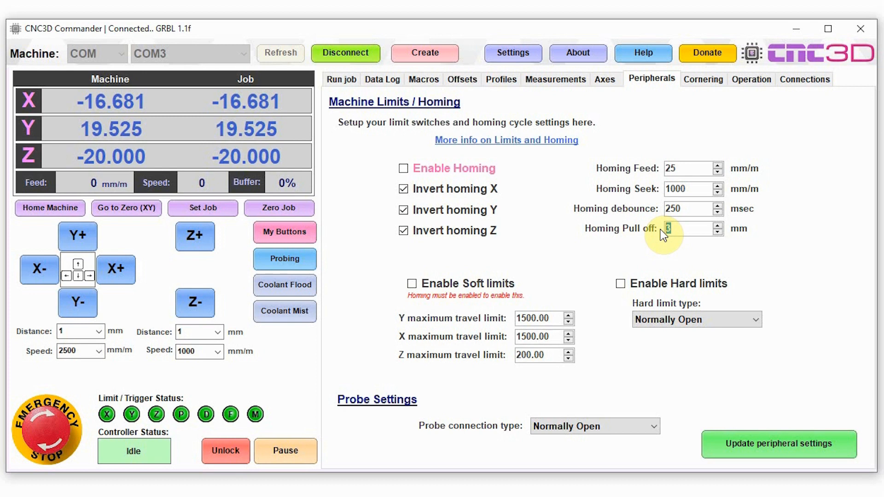
pyautogui.click(685, 230)
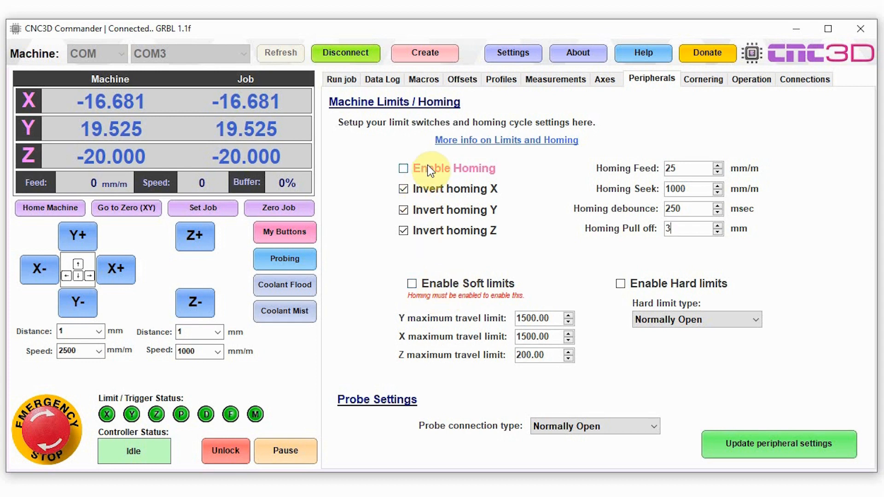
# Step: Enable soft limits together with the homing they require, and look over the maximum travel limits
pyautogui.click(460, 280)
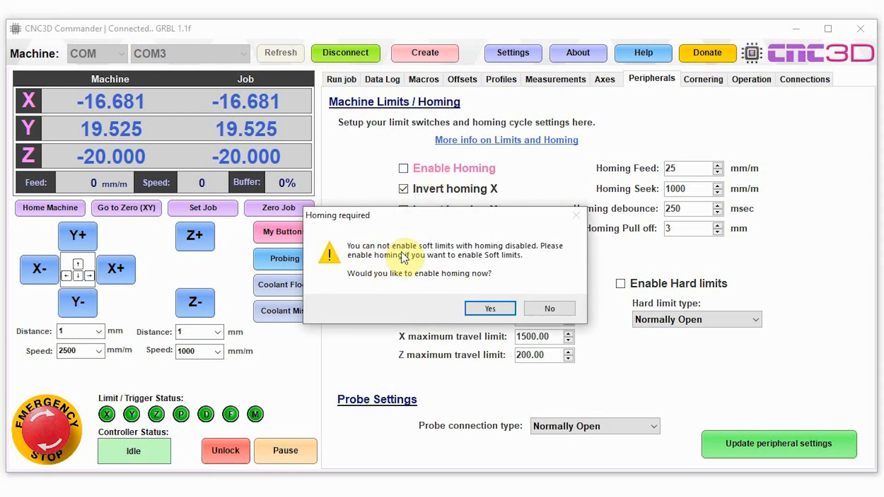
pyautogui.click(483, 310)
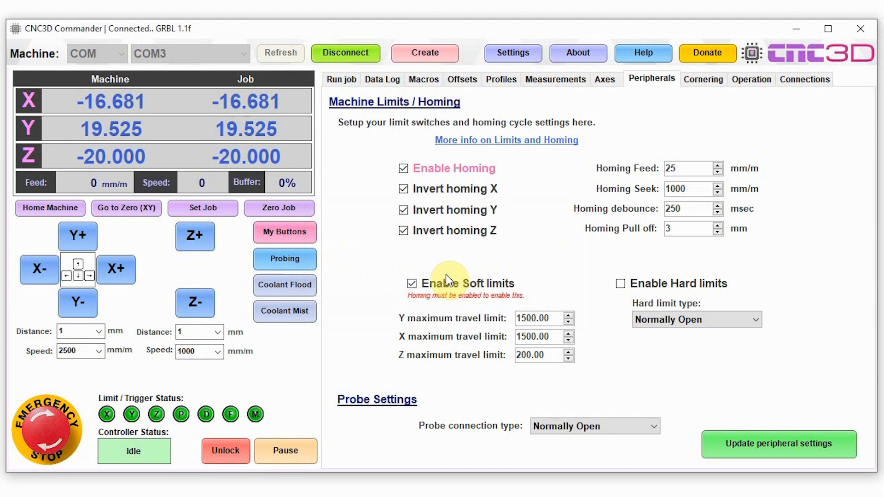
pyautogui.moveTo(554, 336); pyautogui.dragTo(470, 354)
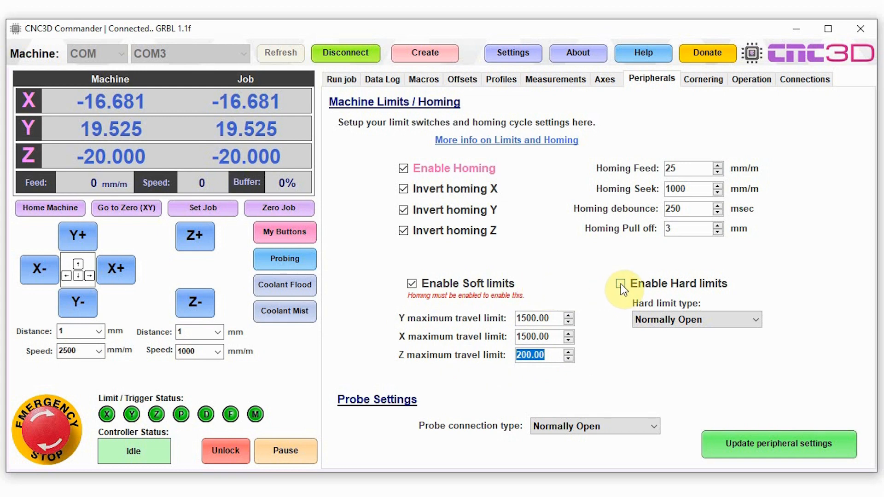
# Step: Turn off soft limits, enable hard limits instead, and view the available hard limit types
pyautogui.click(412, 284)
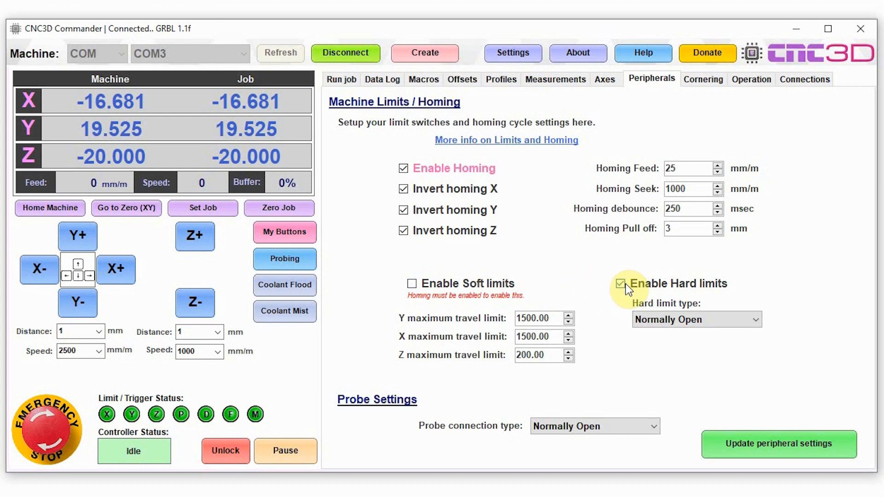
pyautogui.click(680, 318)
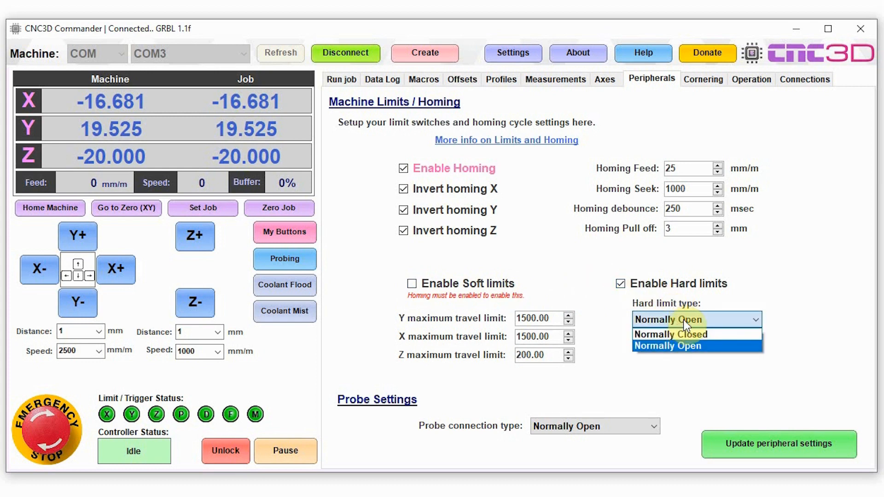
pyautogui.click(771, 283)
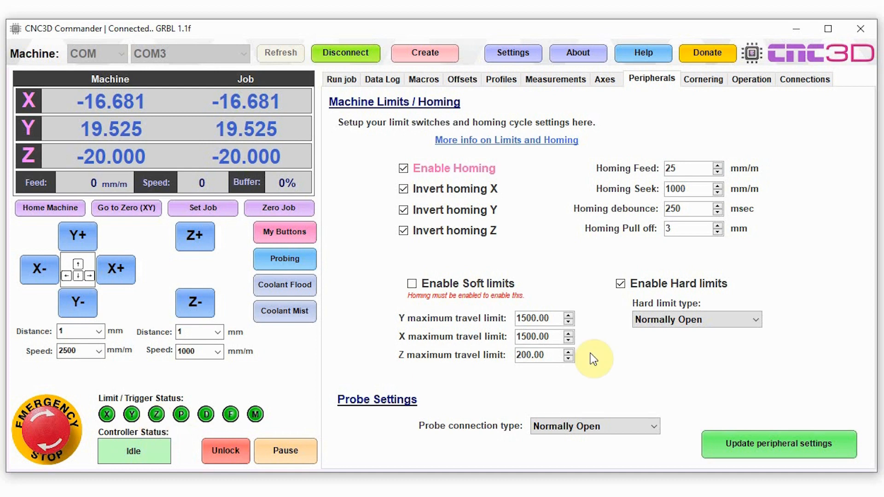
# Step: Set the hard limit type to Normally Closed and apply the peripheral settings with hard limits disabled
pyautogui.click(673, 321)
pyautogui.click(670, 334)
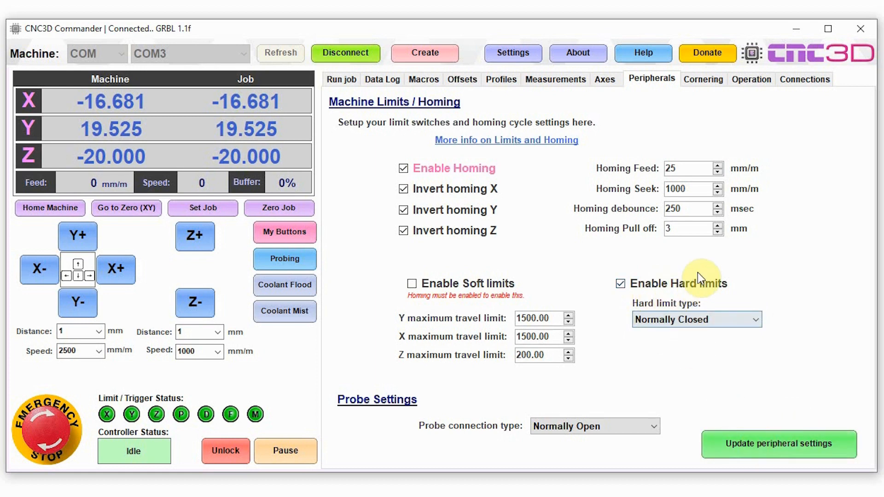
pyautogui.click(627, 284)
pyautogui.click(772, 445)
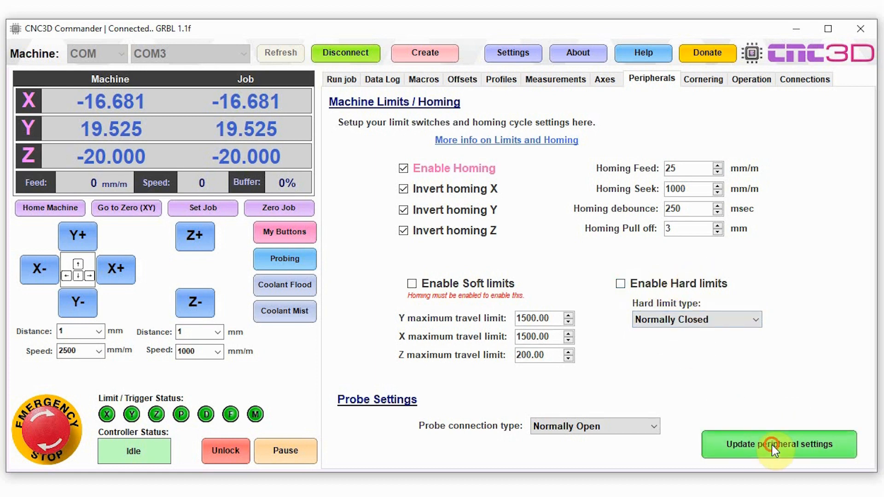
pyautogui.click(507, 299)
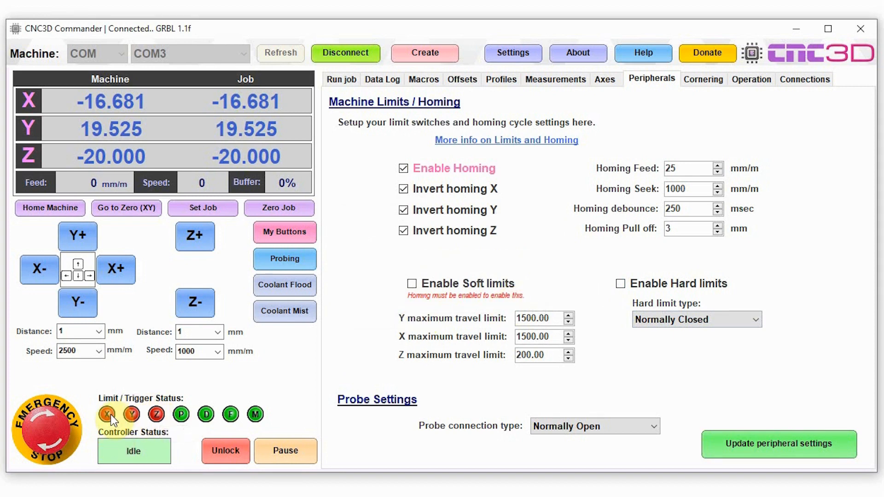
# Step: Return the hard limit type to Normally Open and apply the peripheral settings
pyautogui.click(666, 322)
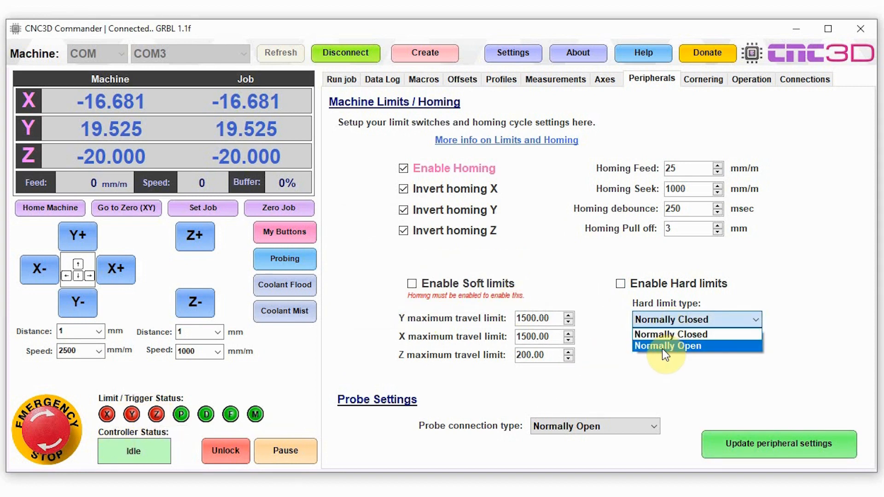
pyautogui.click(663, 347)
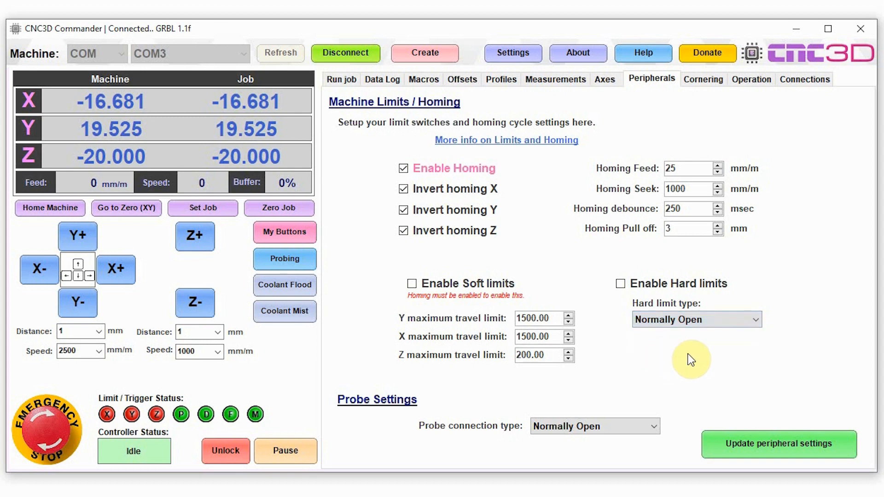
pyautogui.click(767, 444)
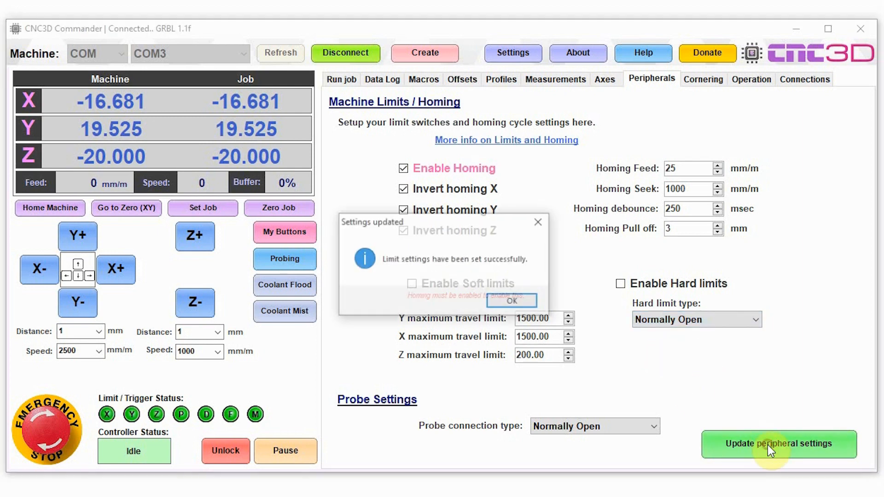
# Step: Set the probe connection type to Normally Closed and apply the peripheral settings
pyautogui.click(522, 301)
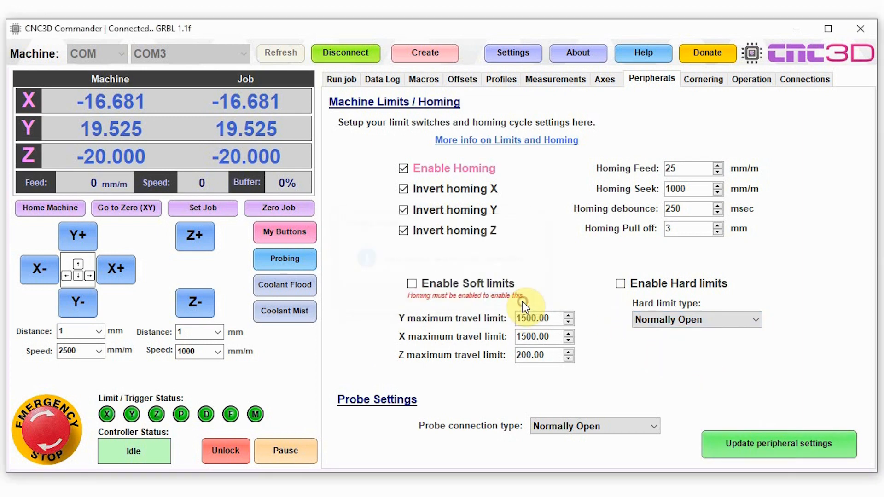
pyautogui.click(573, 426)
pyautogui.click(580, 451)
pyautogui.click(734, 446)
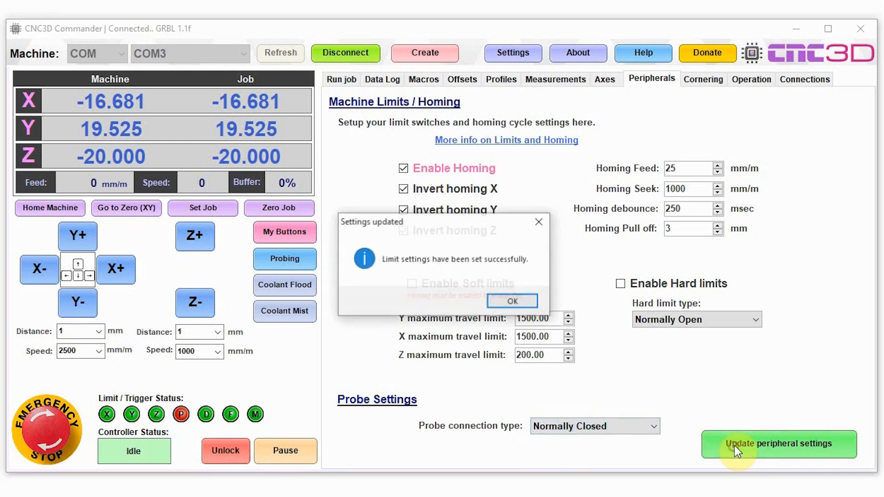
pyautogui.click(511, 302)
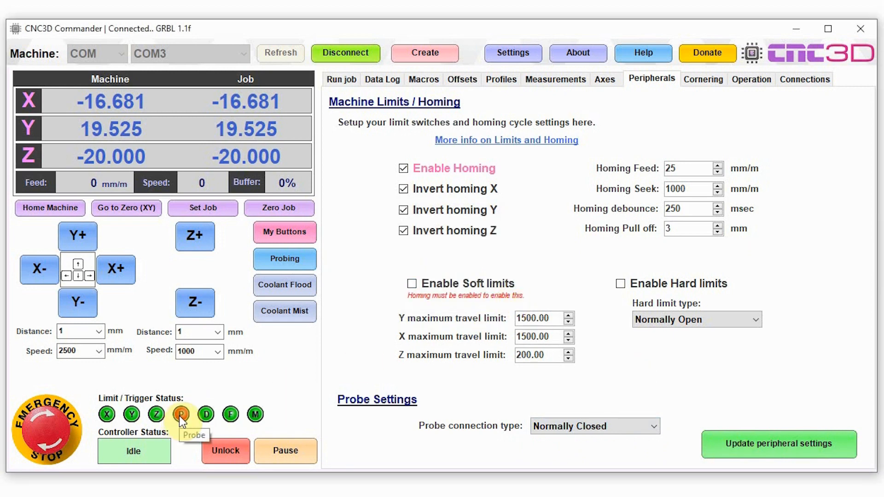
# Step: Return the probe connection type to Normally Open and apply the peripheral settings
pyautogui.click(599, 426)
pyautogui.click(587, 442)
pyautogui.click(741, 443)
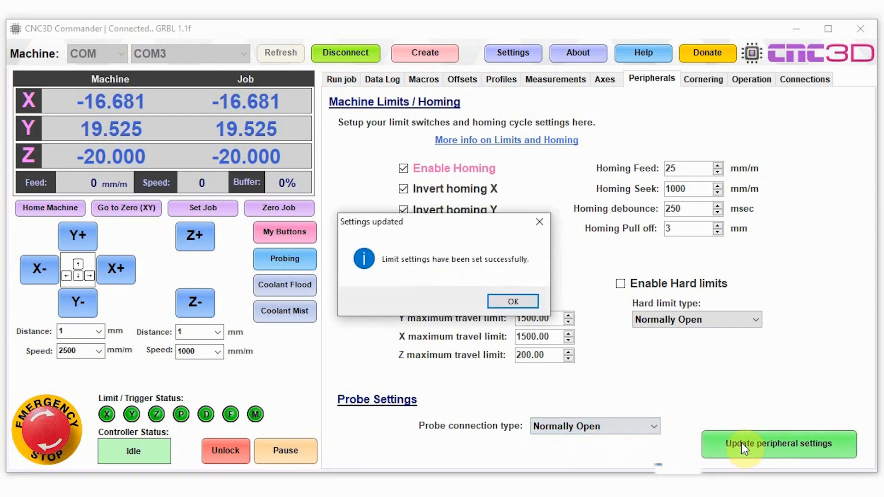
pyautogui.click(514, 302)
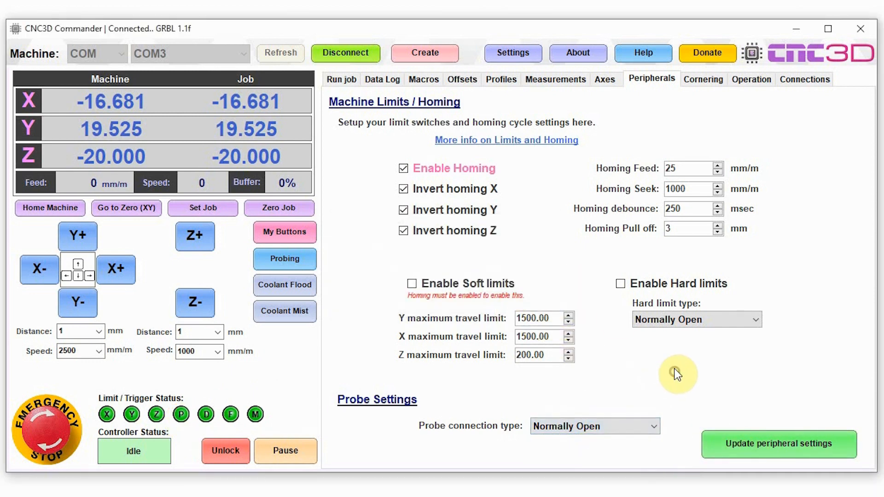
# Step: View the cornering settings, and set the machine's type of operation to Laser
pyautogui.click(698, 79)
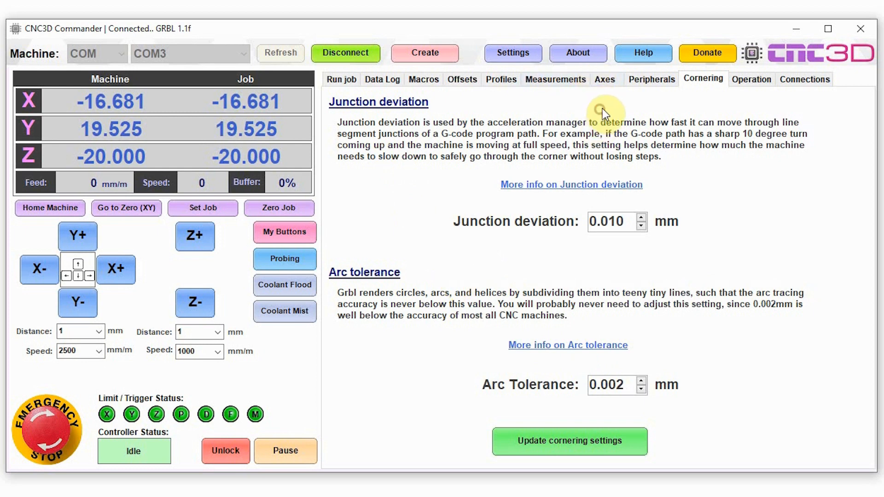
pyautogui.click(741, 86)
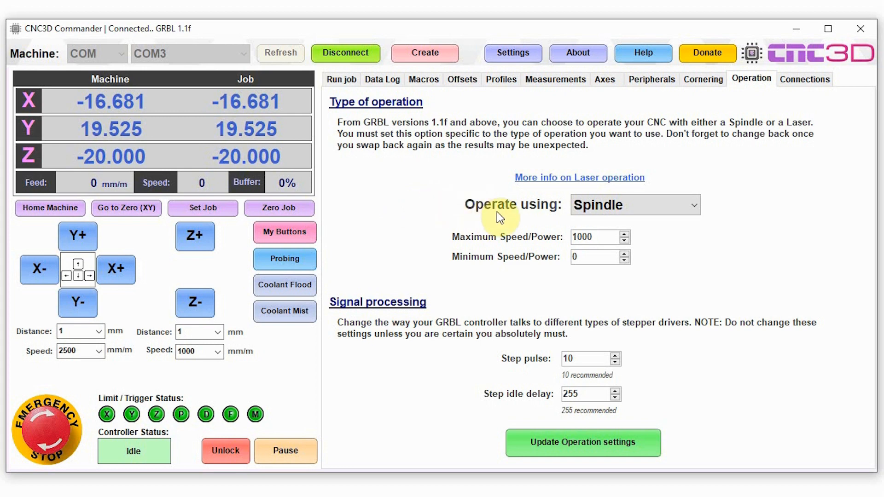
pyautogui.click(619, 205)
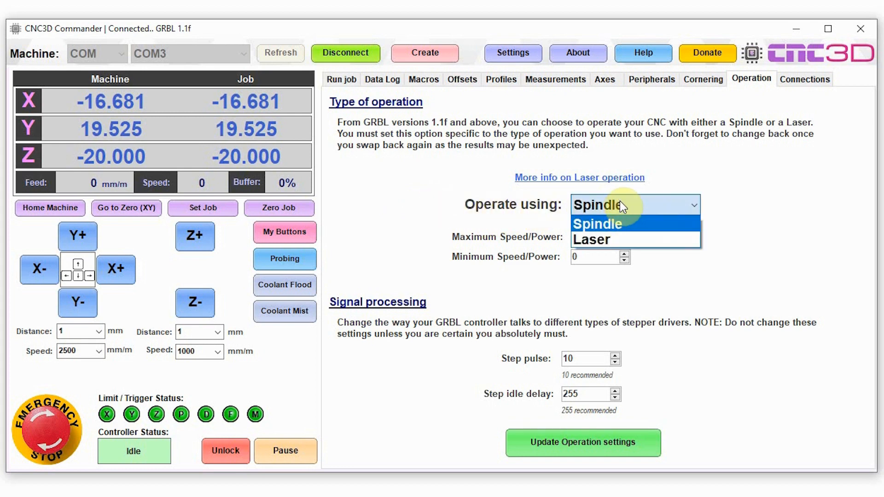
pyautogui.click(608, 243)
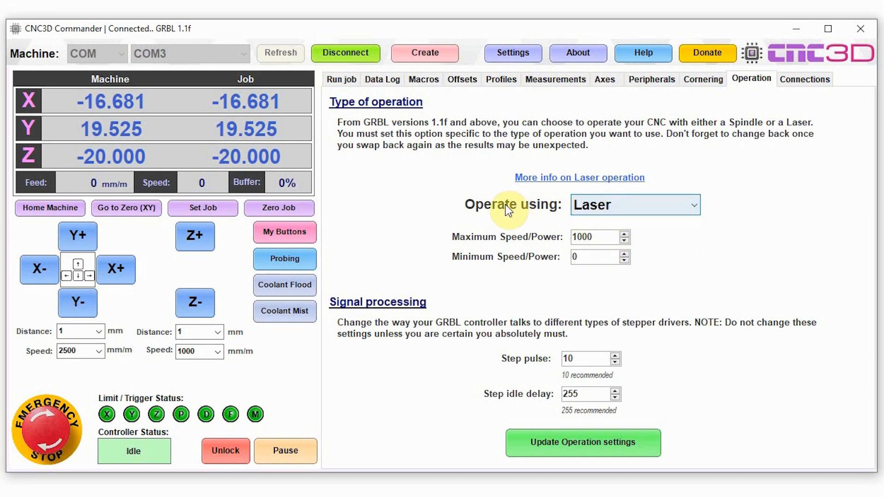
pyautogui.click(617, 205)
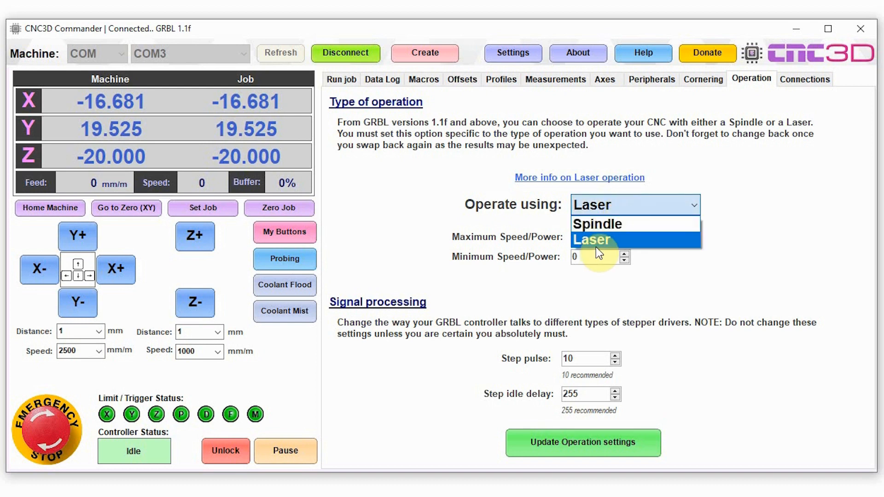
pyautogui.click(608, 240)
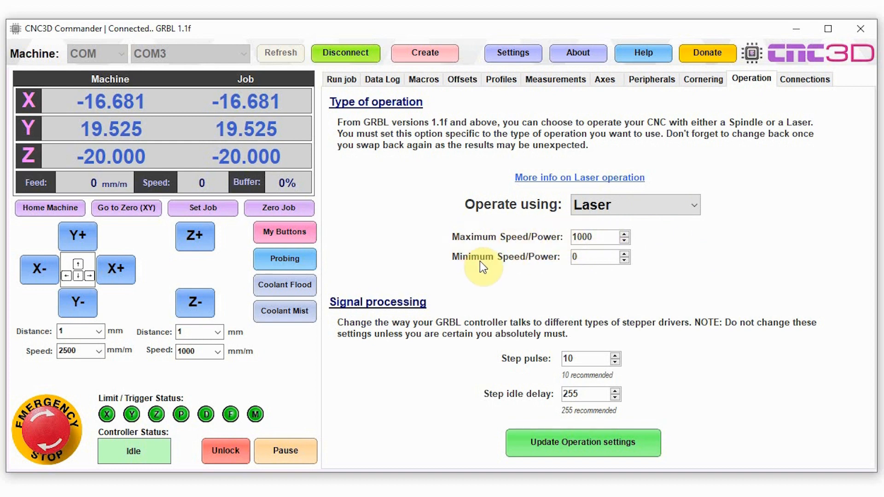
# Step: Set the laser's maximum speed/power to 255 and apply the operation settings
pyautogui.click(598, 238)
pyautogui.moveTo(598, 237); pyautogui.dragTo(553, 239)
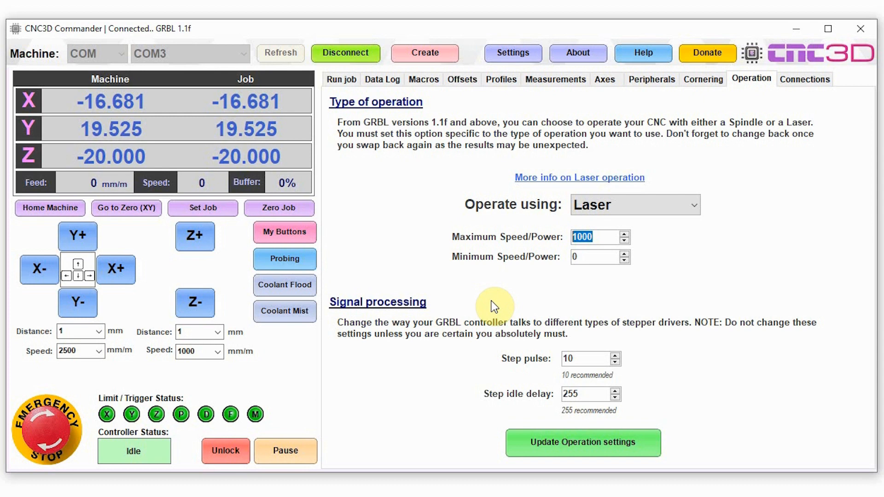
pyautogui.write('255')
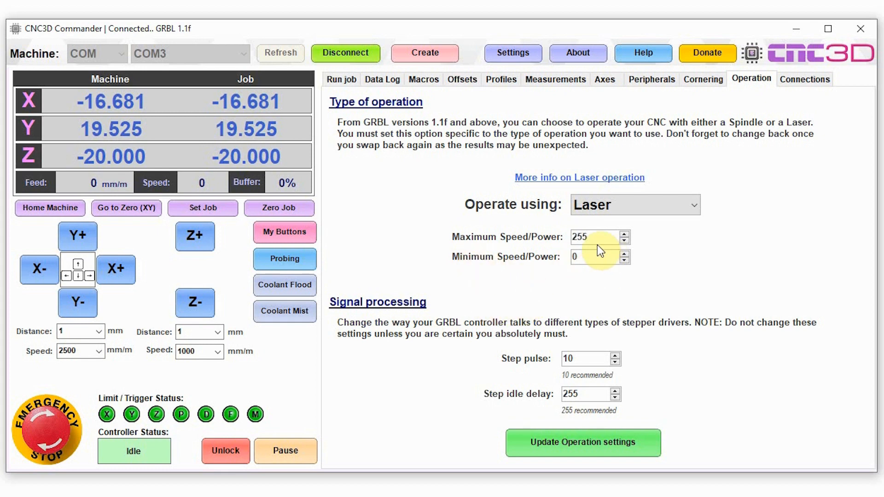
pyautogui.click(582, 442)
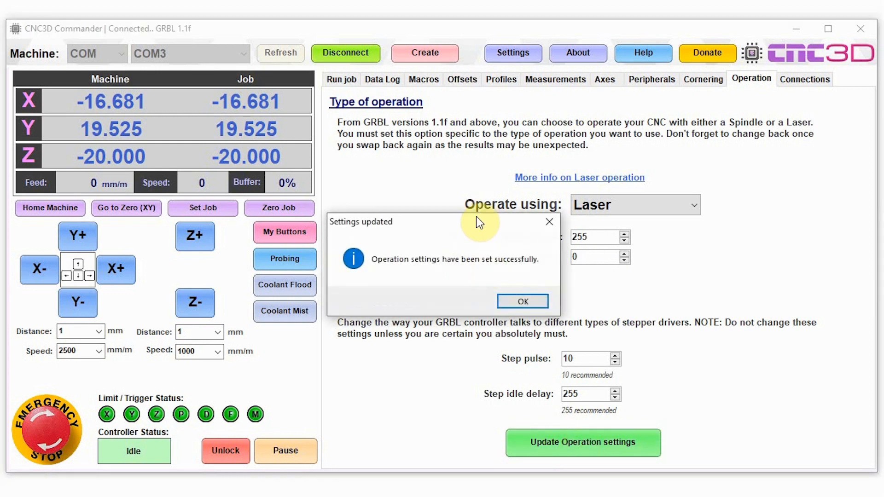
pyautogui.click(523, 301)
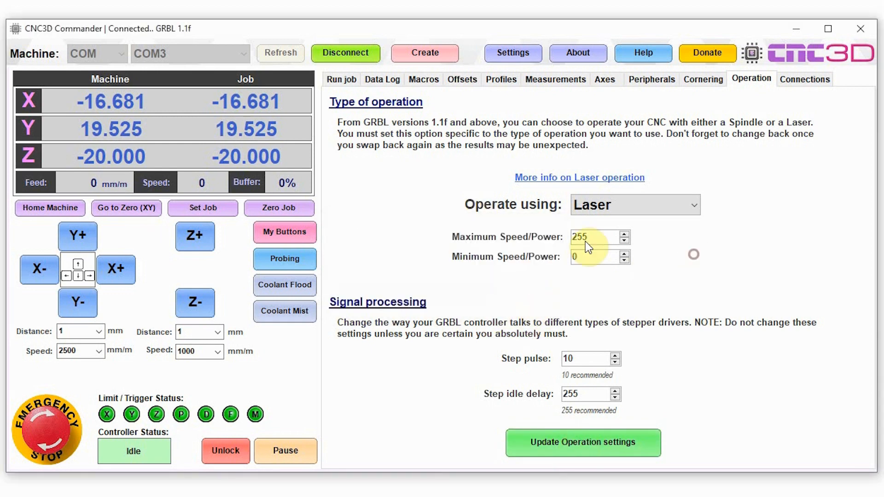
# Step: Review the maximum power and step idle delay values, and view the wireless connection settings
pyautogui.moveTo(597, 236); pyautogui.dragTo(532, 234)
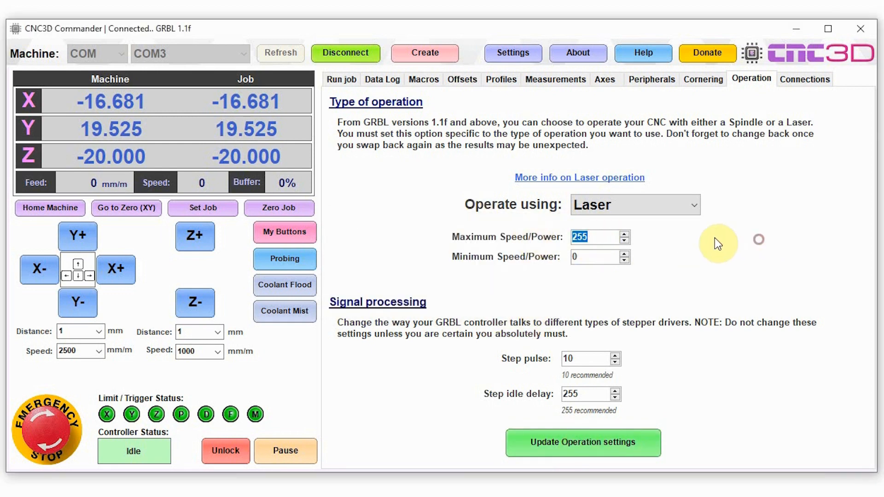
pyautogui.click(601, 238)
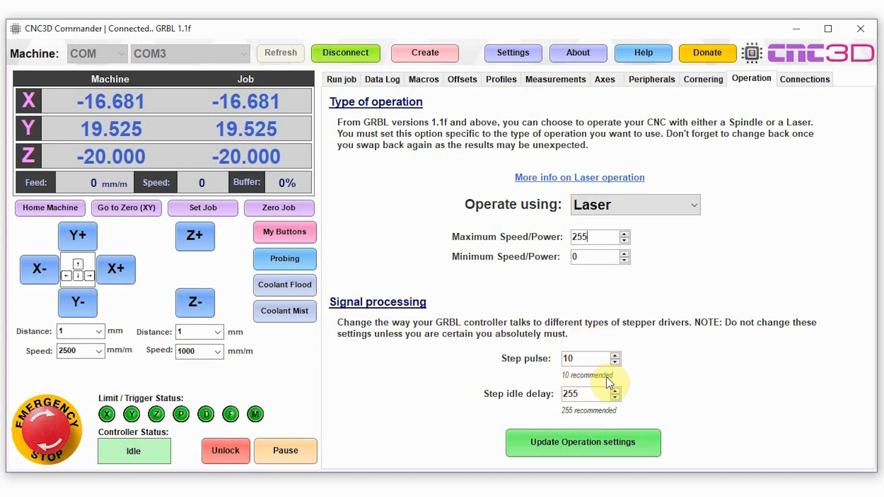
pyautogui.moveTo(599, 394); pyautogui.dragTo(550, 397)
pyautogui.click(588, 394)
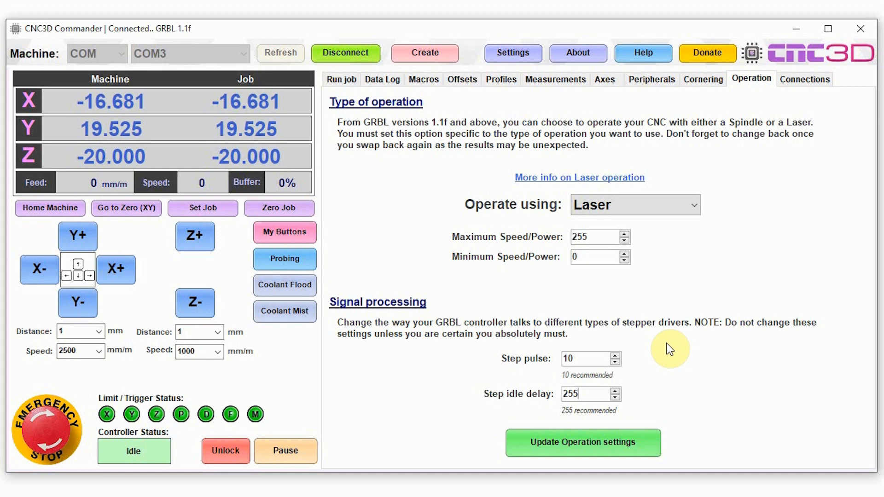
pyautogui.click(801, 81)
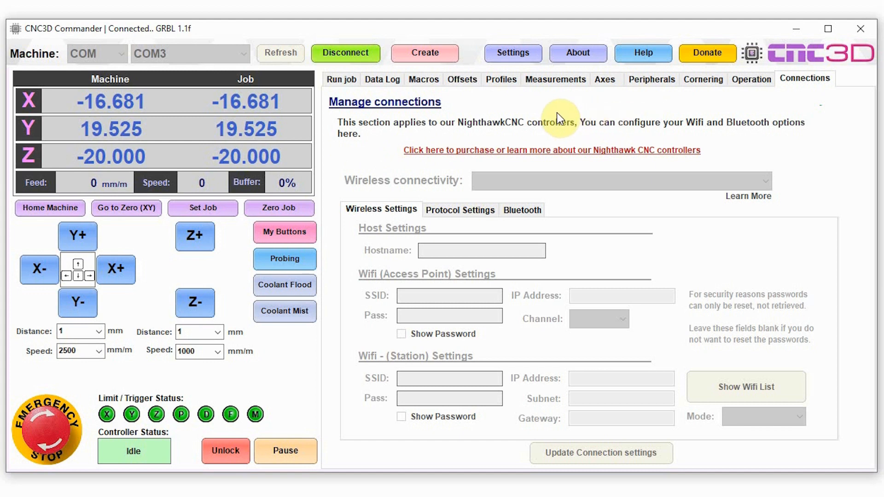
# Step: Start the Laser Image engraver and load the last car-and-smoke image from the desktop's CNC3D folder
pyautogui.click(424, 52)
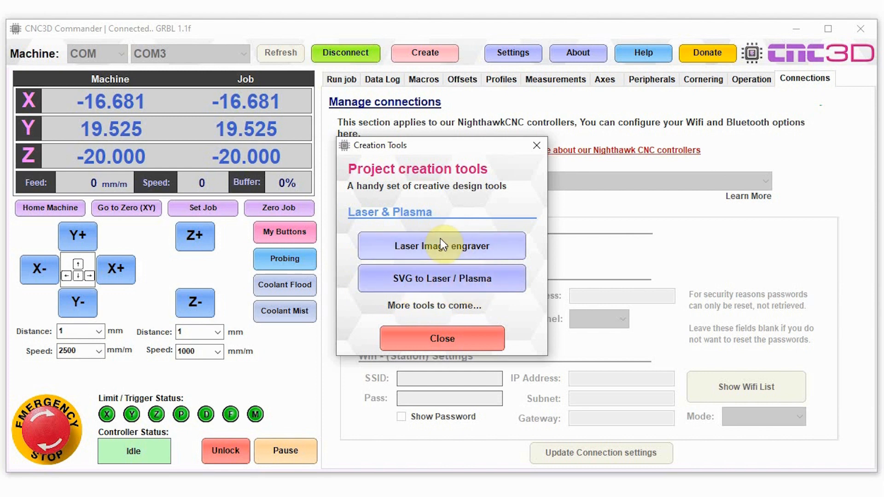
pyautogui.click(432, 248)
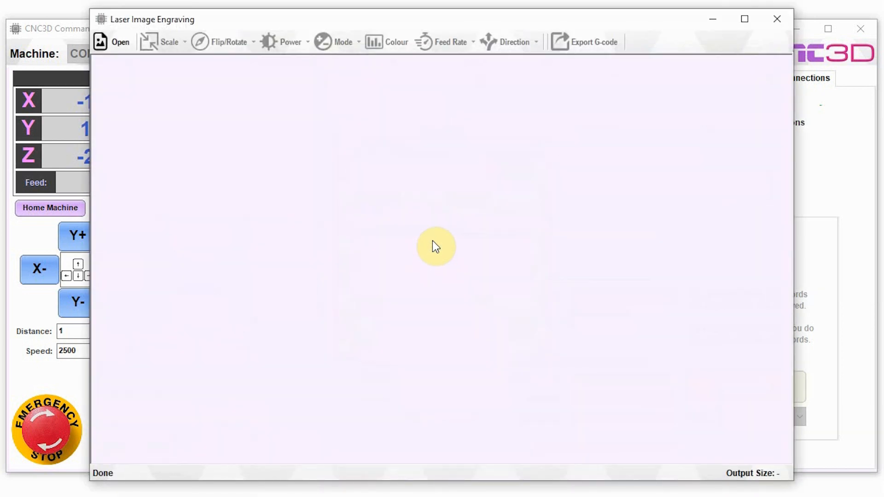
pyautogui.click(117, 43)
pyautogui.click(170, 209)
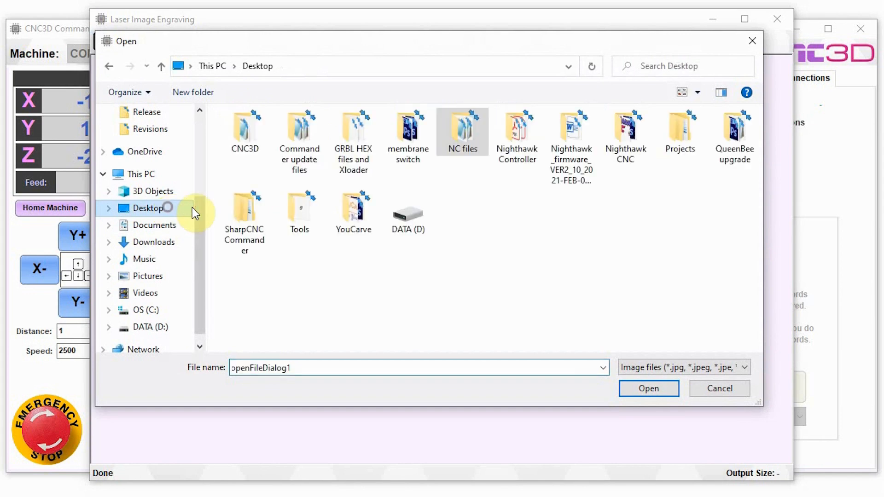
pyautogui.doubleClick(244, 143)
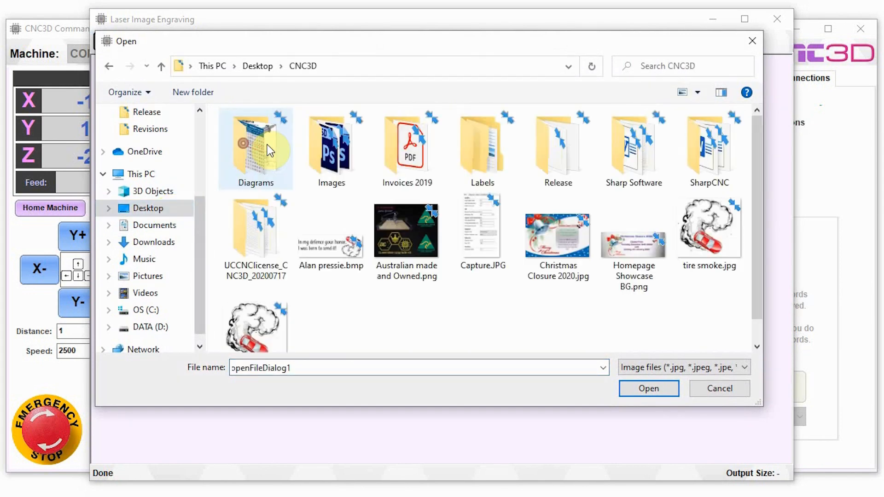
pyautogui.click(251, 322)
pyautogui.click(635, 389)
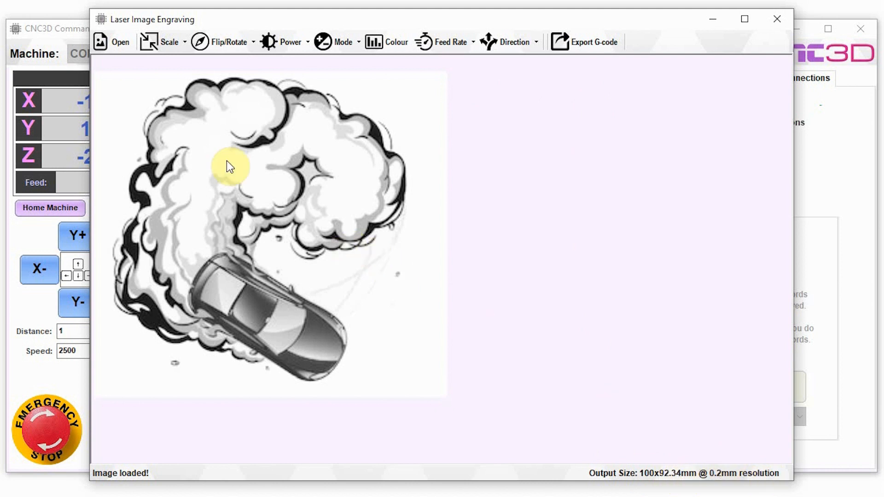
# Step: Scale the loaded image to a width of 50 mm with the ratio locked
pyautogui.click(161, 40)
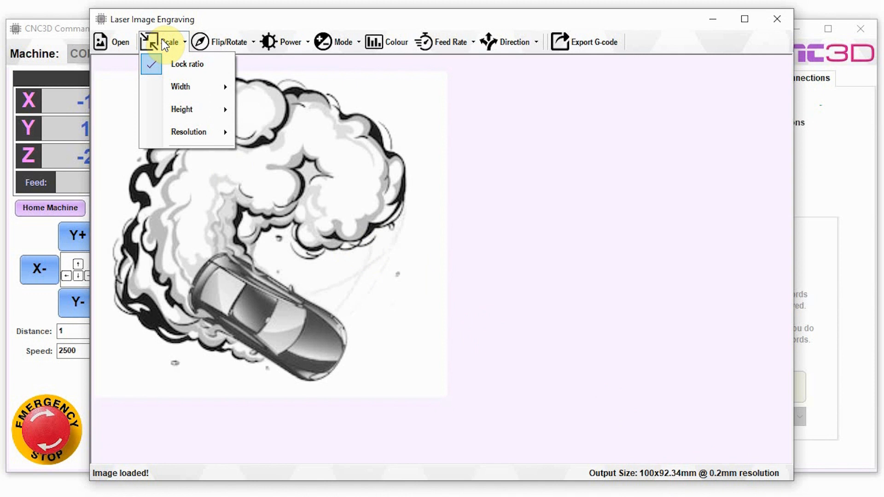
pyautogui.moveTo(180, 87)
pyautogui.click(285, 83)
pyautogui.moveTo(285, 83); pyautogui.dragTo(254, 84)
pyautogui.write('50')
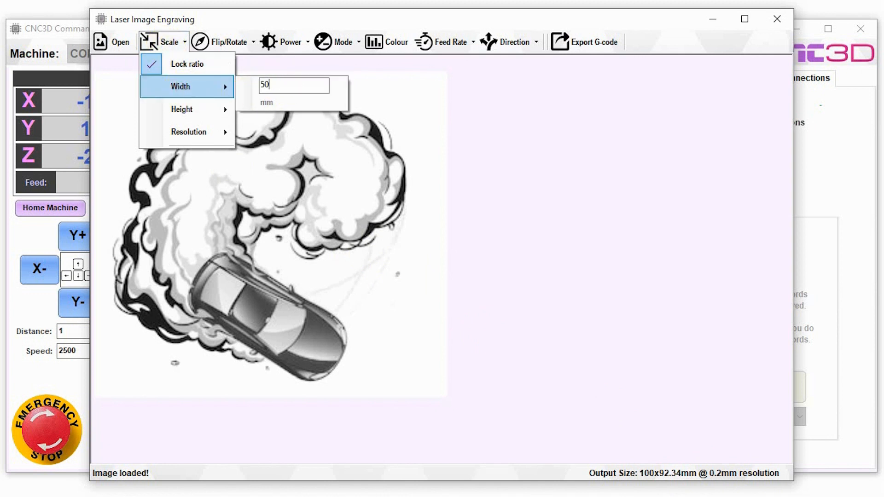
pyautogui.press('Return')
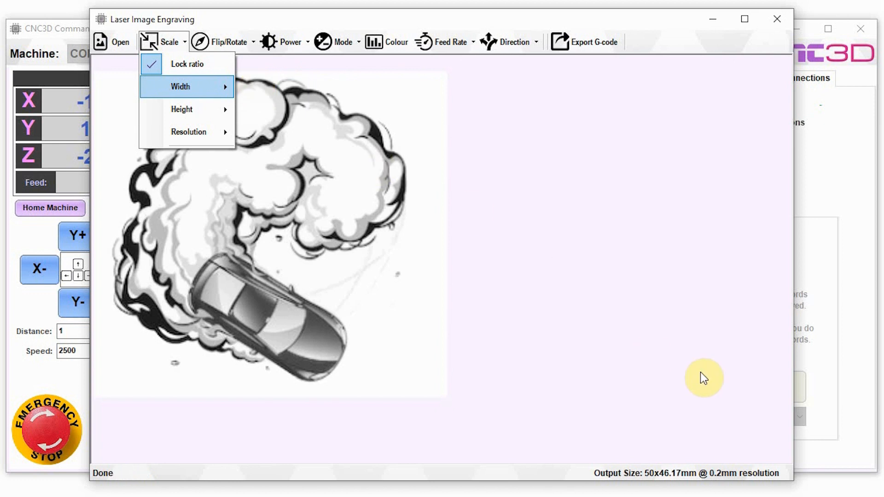
pyautogui.click(652, 380)
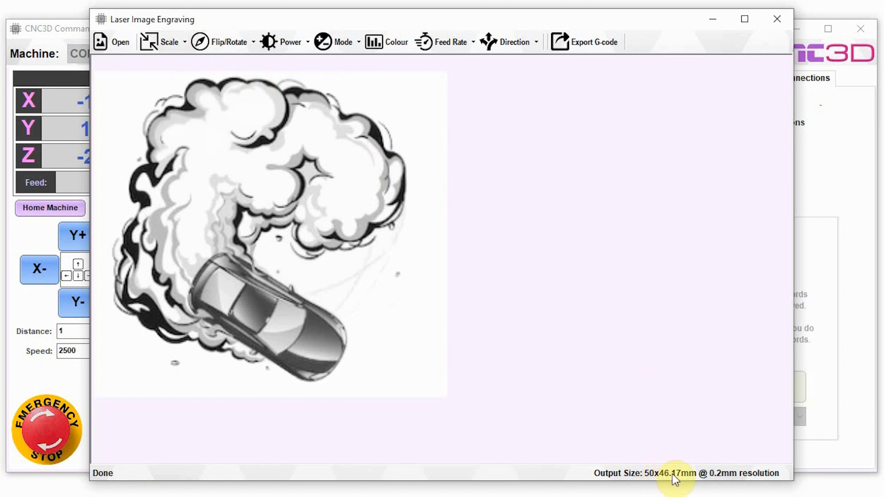
# Step: Unlock the image's scaling ratio and lock it again
pyautogui.click(165, 46)
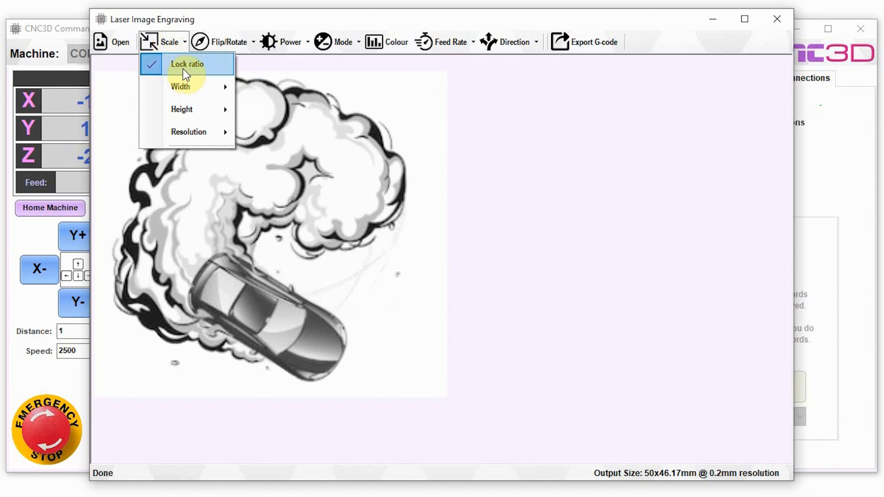
pyautogui.click(150, 68)
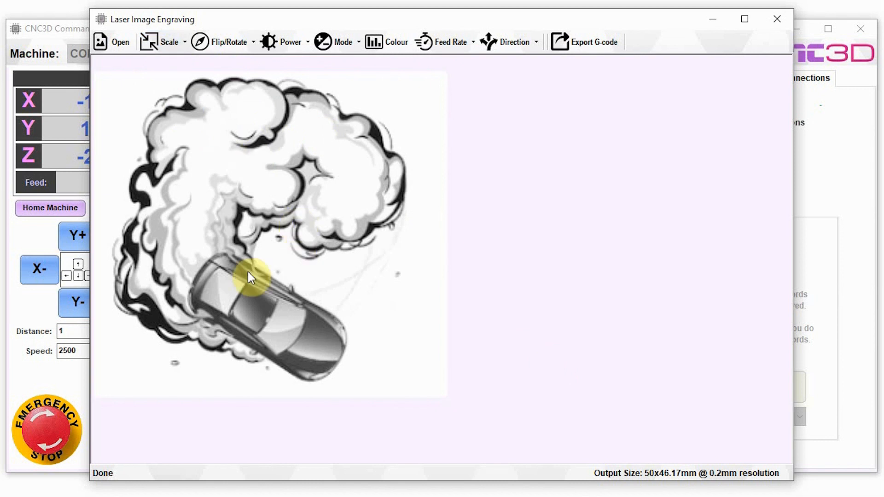
pyautogui.click(162, 40)
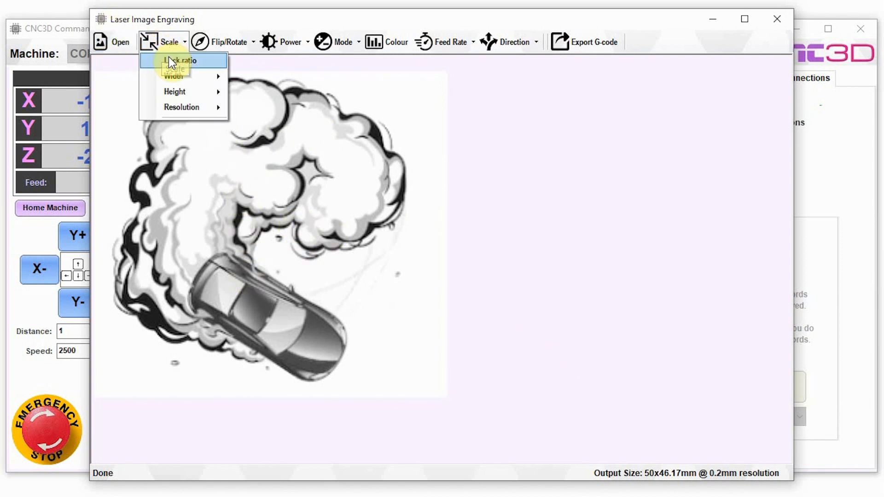
pyautogui.click(169, 57)
# Step: Rotate the image right and rotate it left again to its original orientation
pyautogui.click(220, 45)
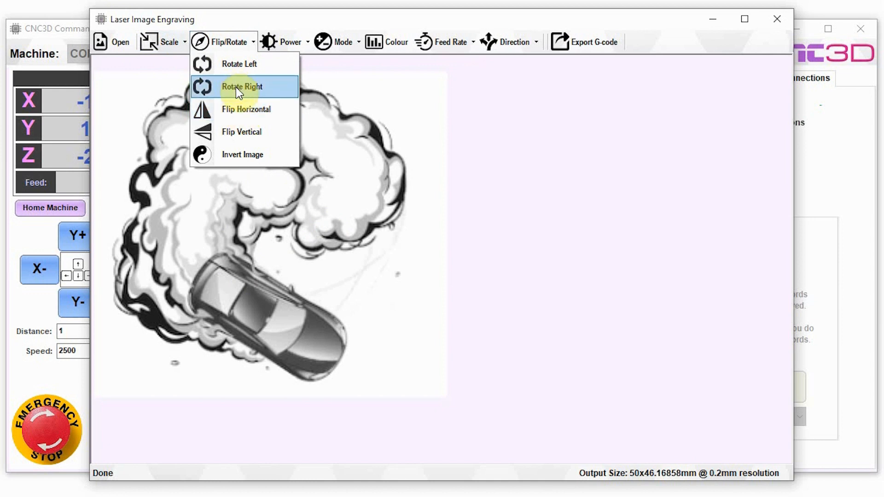
pyautogui.click(236, 87)
pyautogui.click(205, 41)
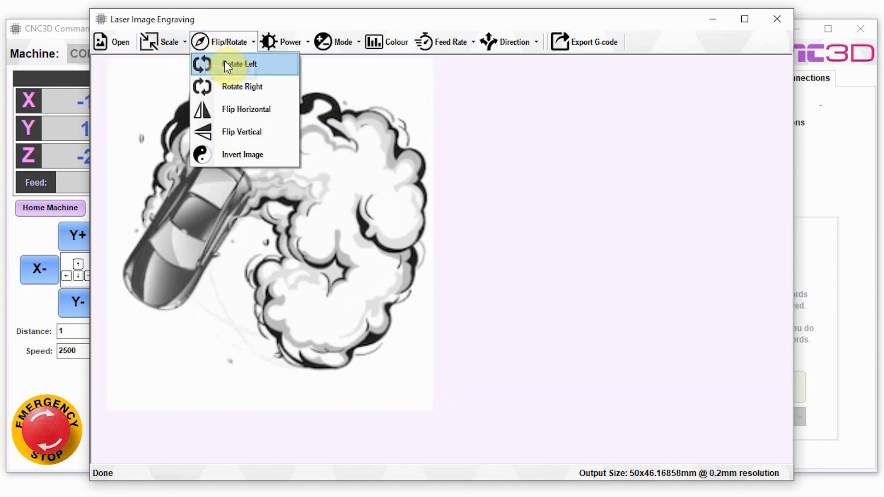
pyautogui.click(225, 64)
# Step: Flip the image vertically and invert its tones
pyautogui.click(227, 41)
pyautogui.click(241, 135)
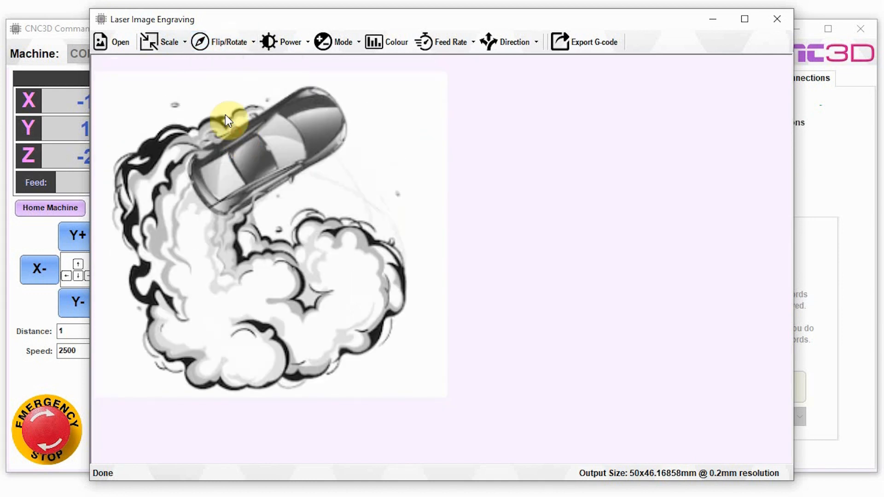
pyautogui.click(225, 44)
pyautogui.click(235, 154)
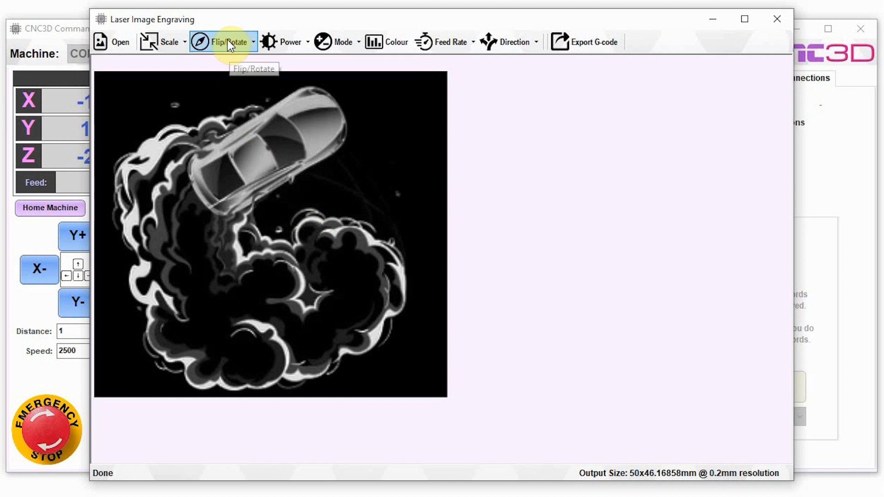
# Step: Examine the minimum and maximum laser power settings for the engraving
pyautogui.click(287, 46)
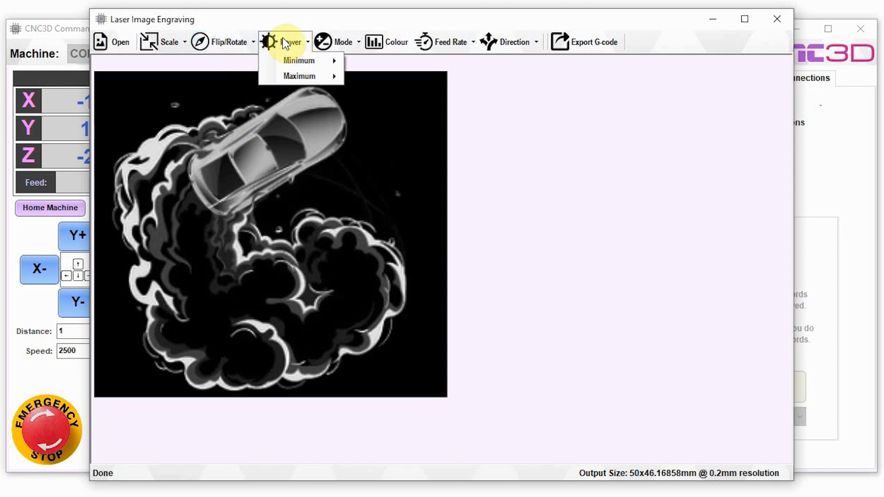
pyautogui.moveTo(294, 64)
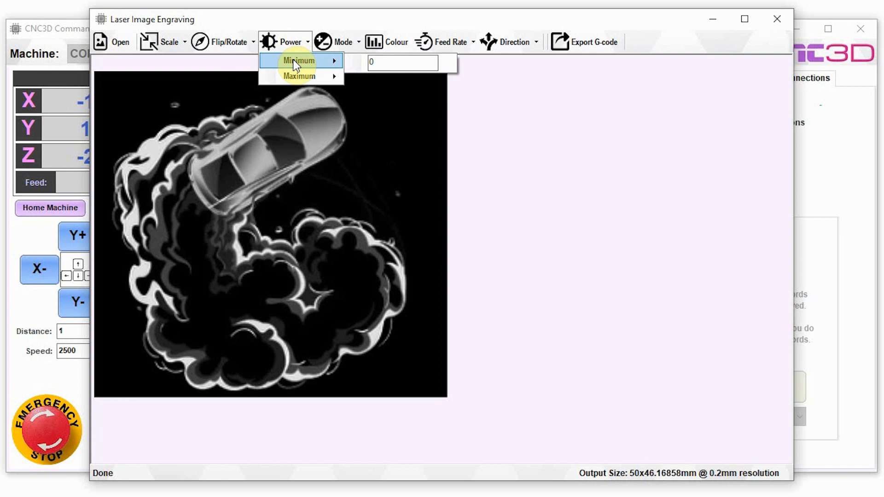
pyautogui.moveTo(295, 82)
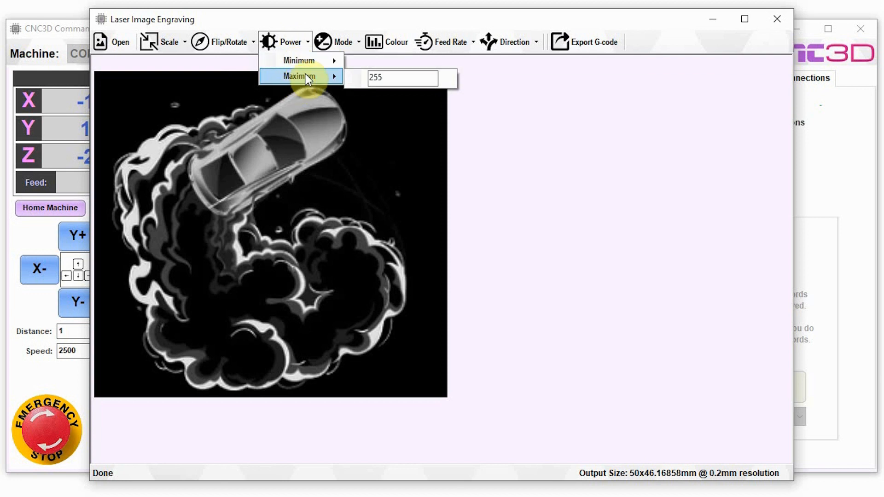
# Step: Switch the engraving mode to Dithered and return it to Greyscale
pyautogui.click(343, 39)
pyautogui.click(342, 39)
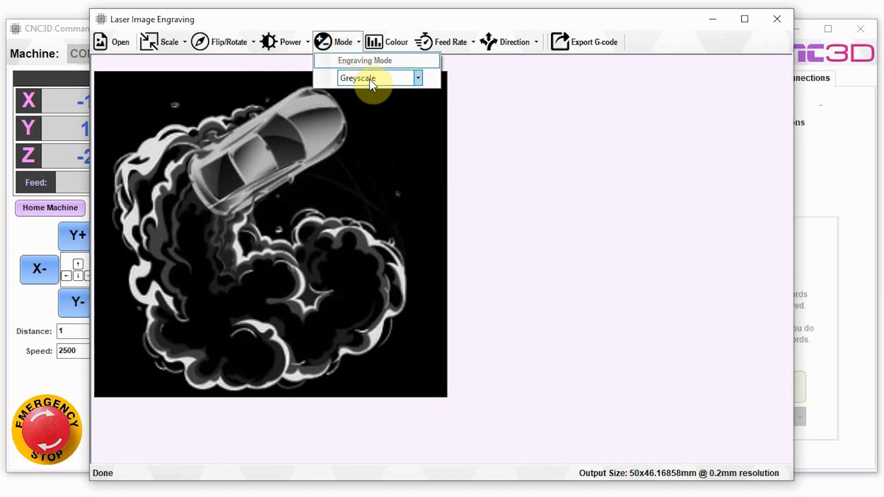
pyautogui.click(416, 79)
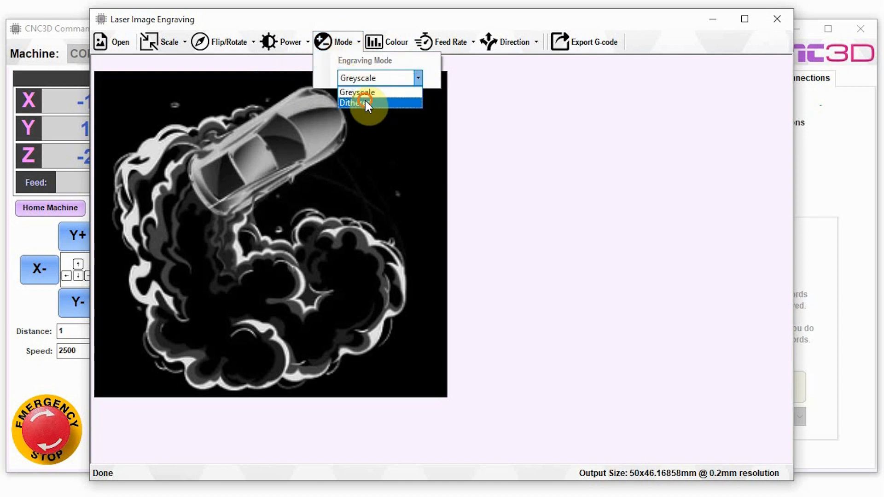
pyautogui.click(364, 98)
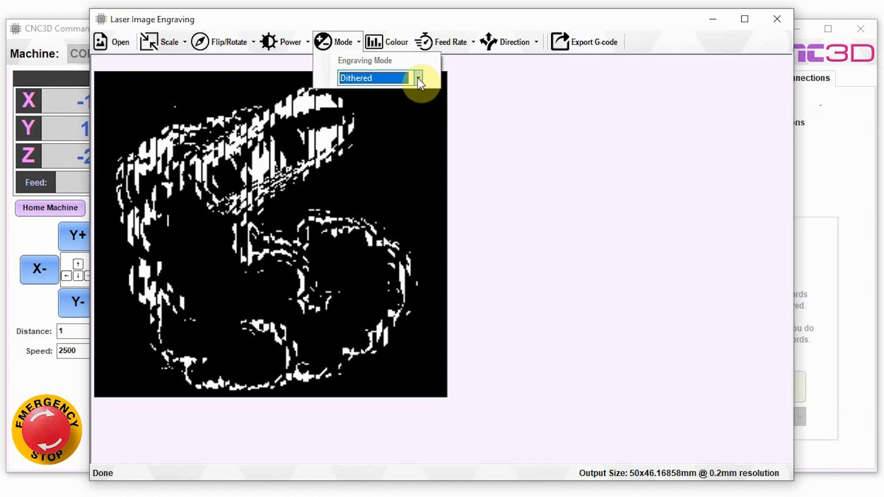
pyautogui.click(418, 79)
pyautogui.click(360, 89)
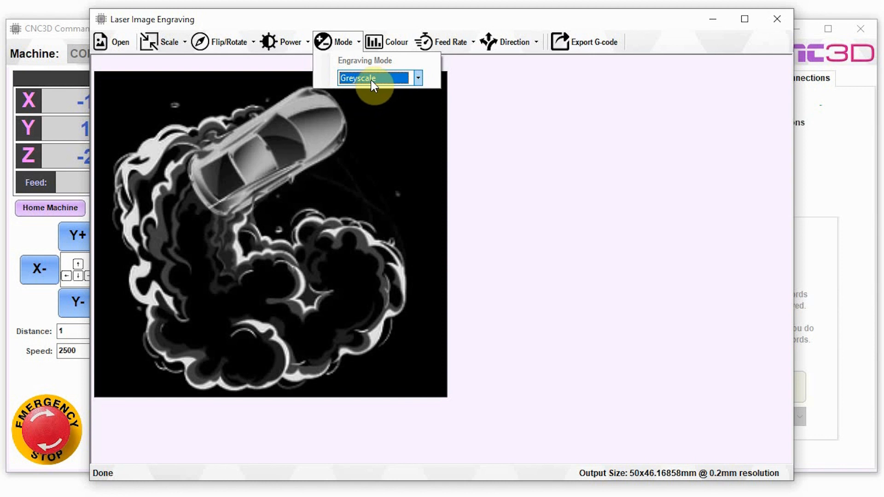
# Step: Increase the image's contrast and slightly adjust its brightness and gamma with the colour controls
pyautogui.click(389, 41)
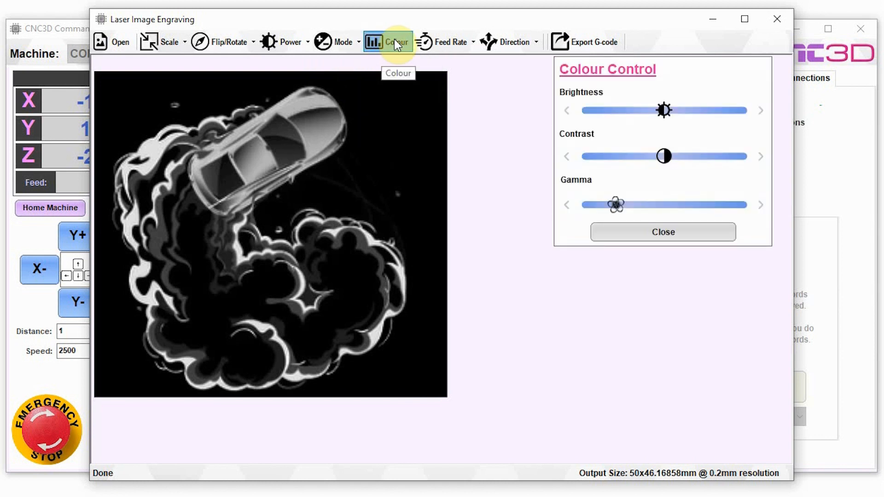
pyautogui.moveTo(666, 113)
pyautogui.mouseDown()
pyautogui.moveTo(619, 110)
pyautogui.moveTo(725, 115)
pyautogui.moveTo(666, 115)
pyautogui.mouseUp()
pyautogui.moveTo(665, 159); pyautogui.dragTo(688, 157)
pyautogui.moveTo(617, 205)
pyautogui.mouseDown()
pyautogui.moveTo(714, 207)
pyautogui.moveTo(614, 205)
pyautogui.mouseUp()
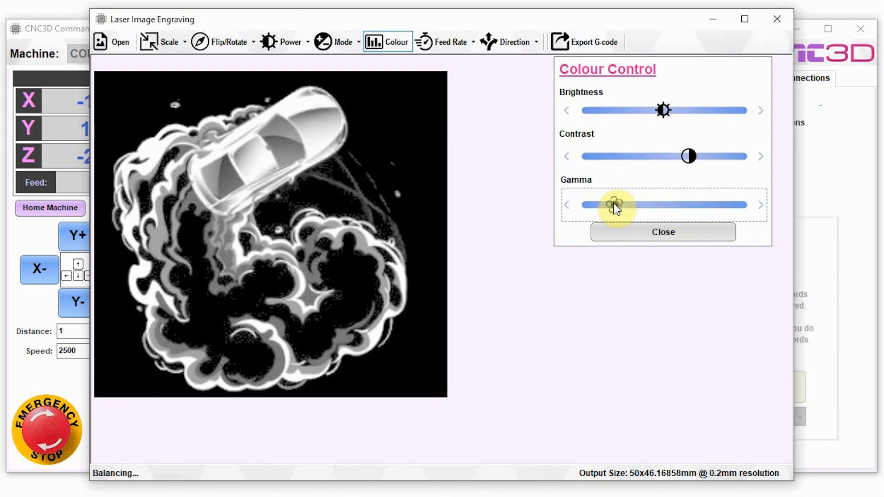
pyautogui.click(644, 237)
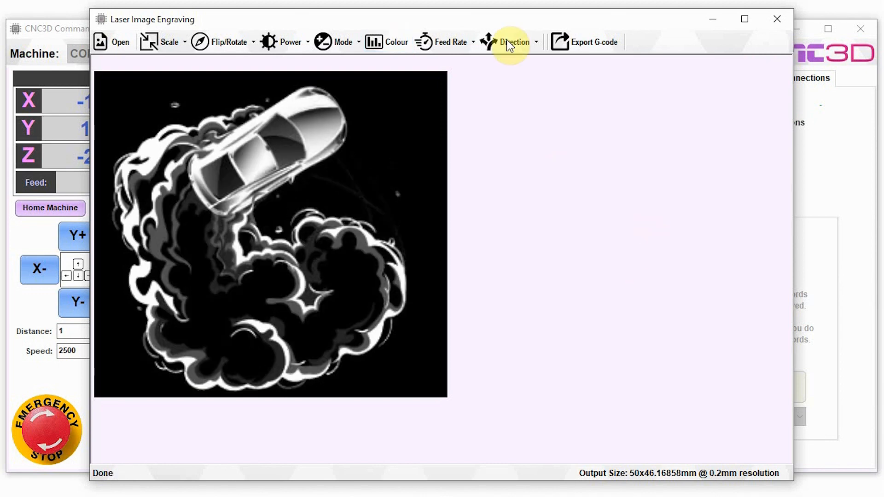
# Step: Set the engraving feed rate to 3000 mm/min
pyautogui.click(444, 48)
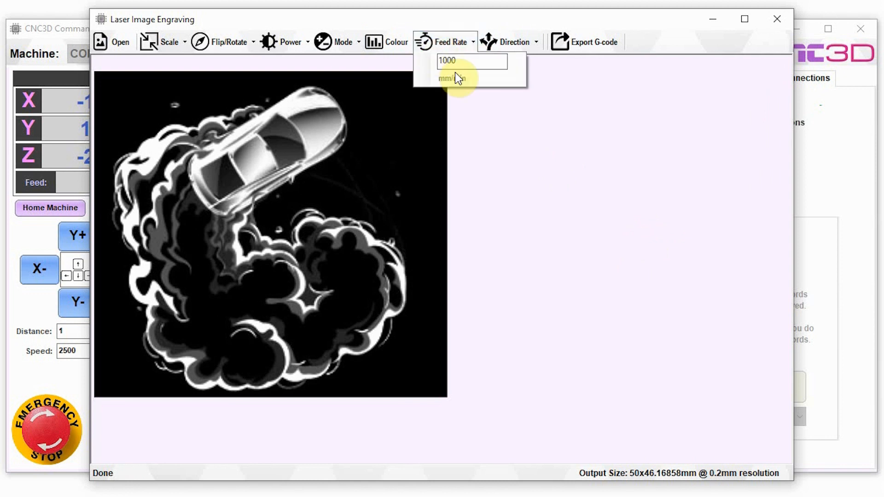
pyautogui.doubleClick(477, 59)
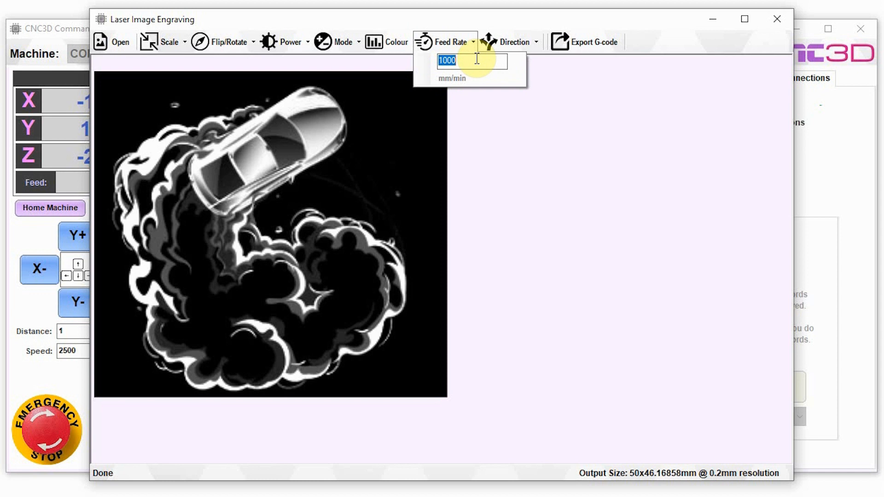
pyautogui.write('3000')
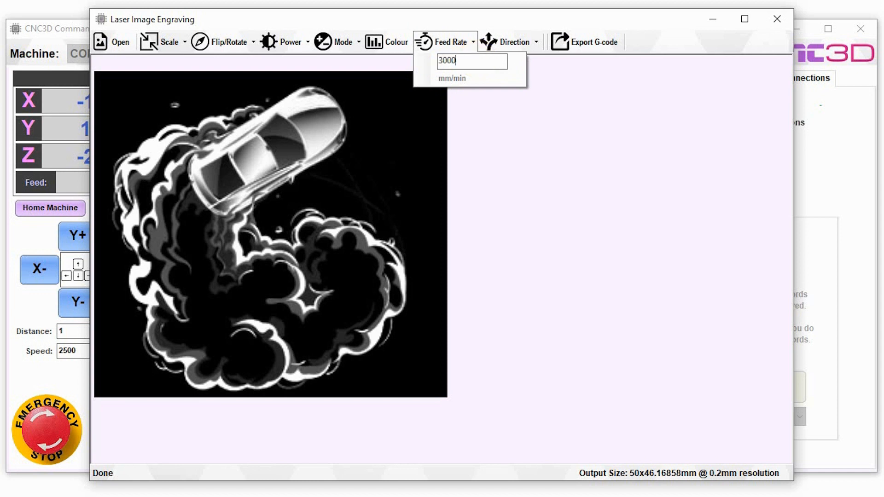
pyautogui.click(583, 132)
# Step: Examine the diagonal and horizontal engraving direction options
pyautogui.click(512, 40)
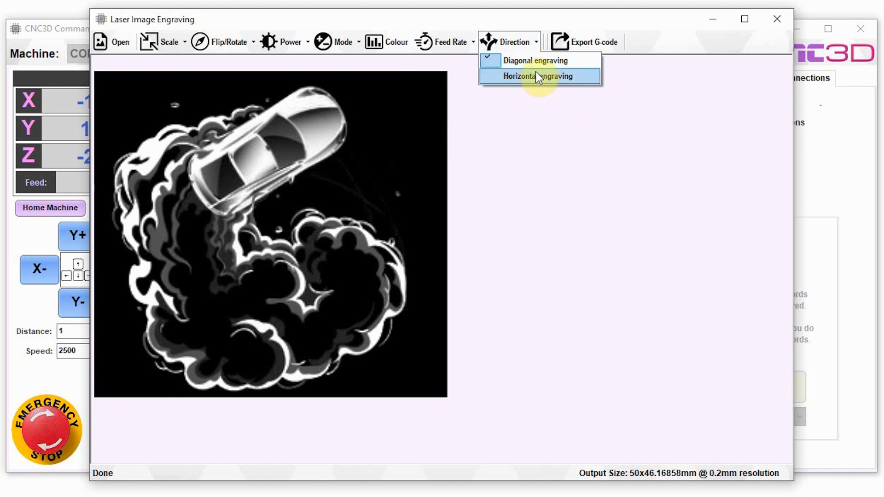
pyautogui.click(553, 131)
pyautogui.click(515, 43)
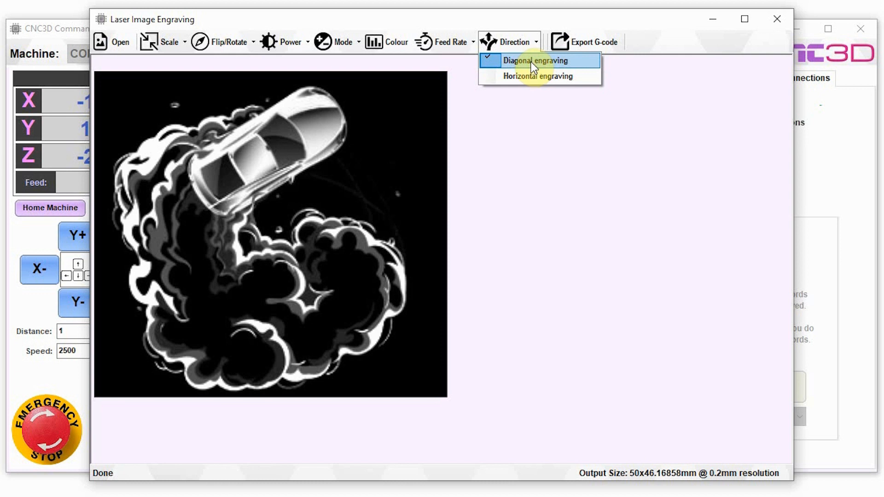
pyautogui.click(663, 77)
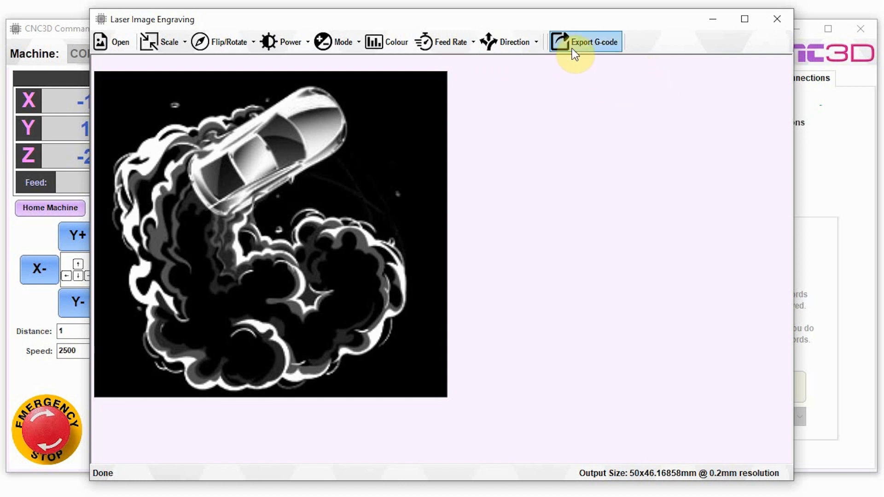
# Step: Export the engraving's G-code as "car laser engraving.nc" into the NC files folder on the Desktop
pyautogui.click(585, 44)
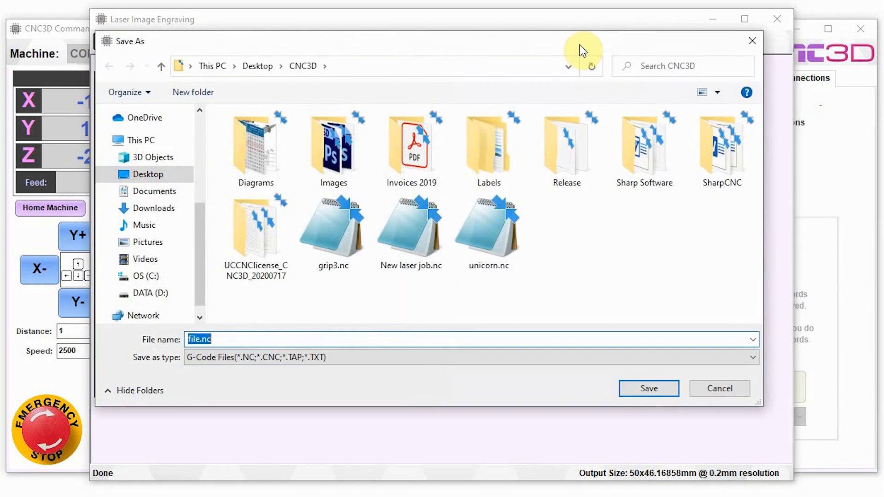
pyautogui.click(147, 174)
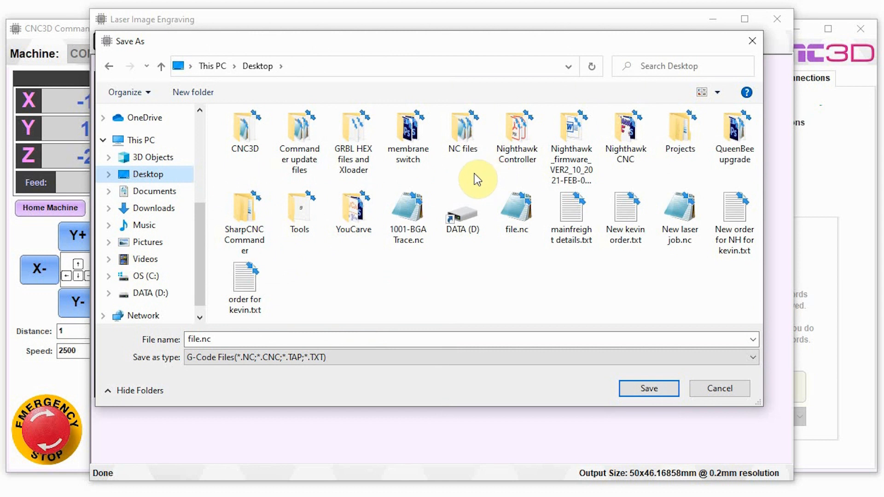
pyautogui.doubleClick(464, 143)
pyautogui.click(194, 339)
pyautogui.doubleClick(199, 339)
pyautogui.write('car laser engraving')
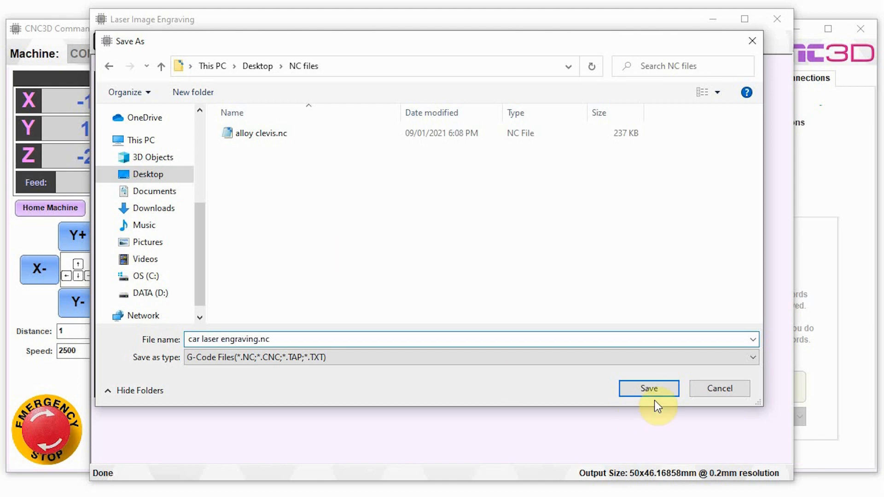
pyautogui.click(653, 388)
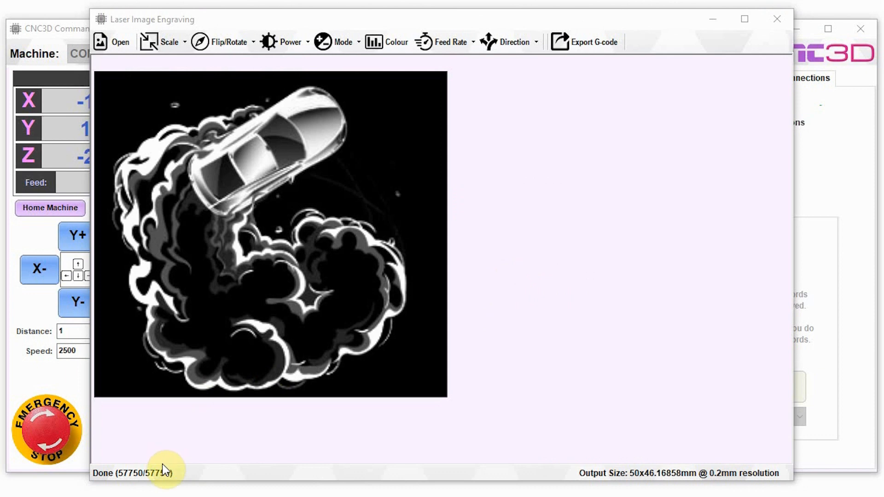
pyautogui.click(602, 182)
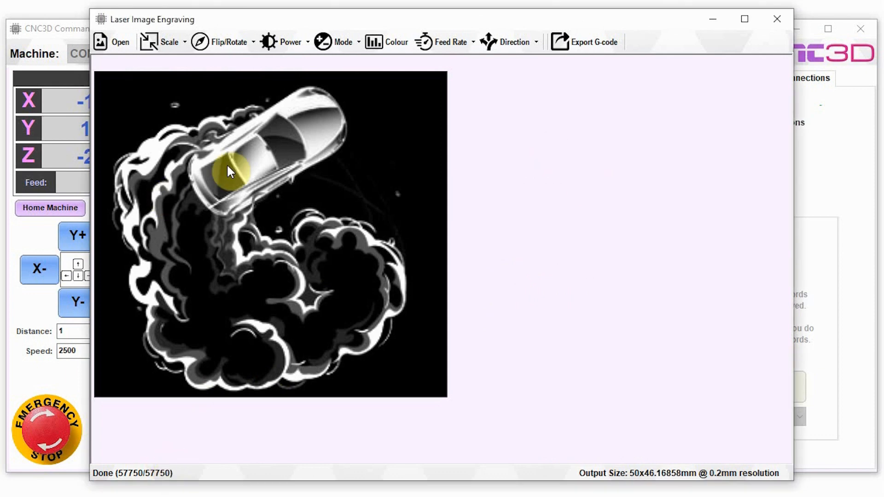
# Step: Close the laser image engraver and the creation tools, and load "car laser engraving.nc" as the job to run
pyautogui.click(767, 12)
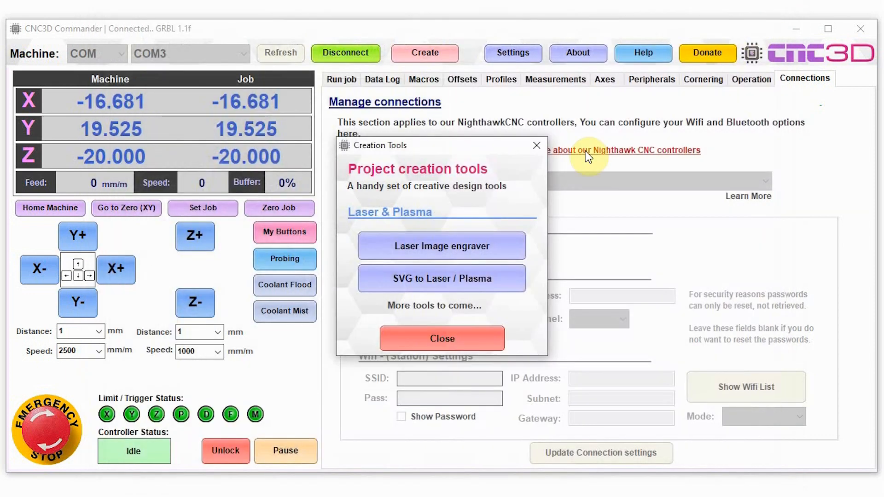
pyautogui.click(462, 342)
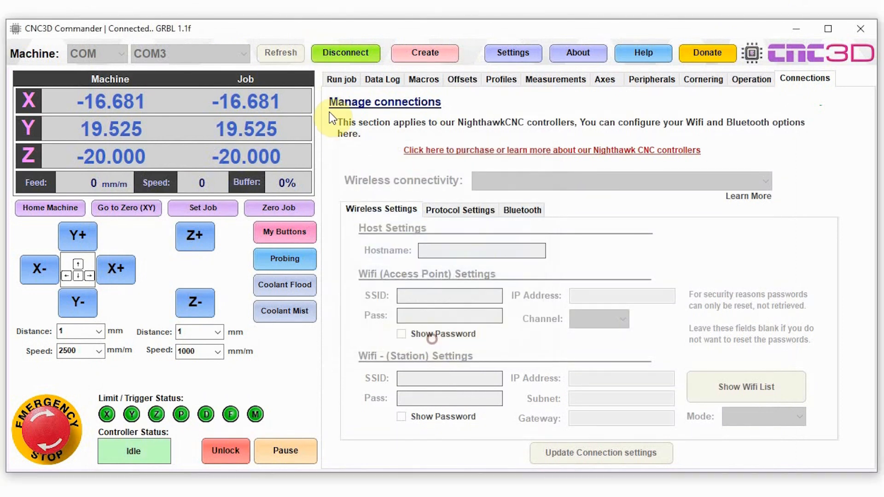
pyautogui.click(343, 80)
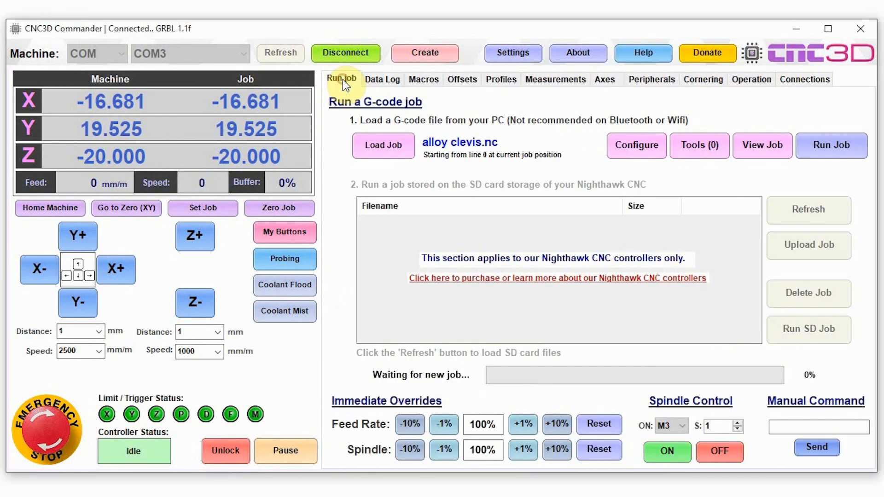
pyautogui.click(385, 148)
pyautogui.click(205, 158)
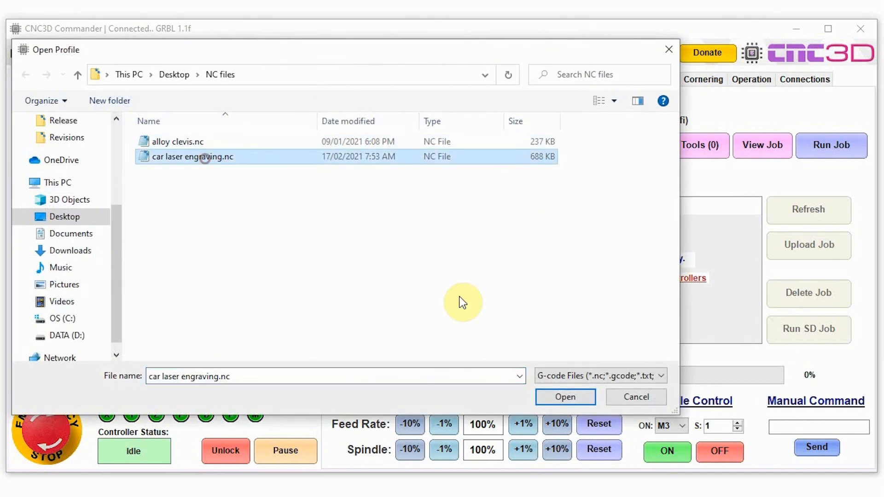
pyautogui.click(557, 397)
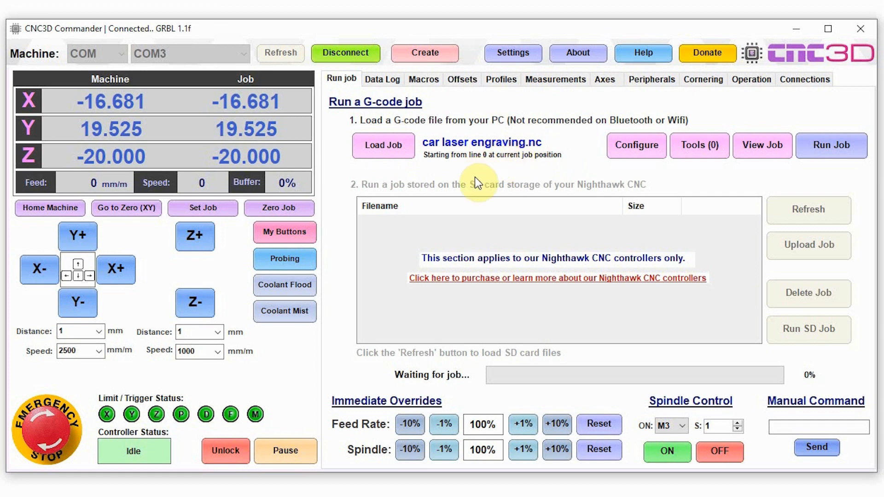
# Step: Open the SVG to Laser / Plasma converter and load "sharp logo outline.svg" from the Desktop's CNC3D folder
pyautogui.click(426, 55)
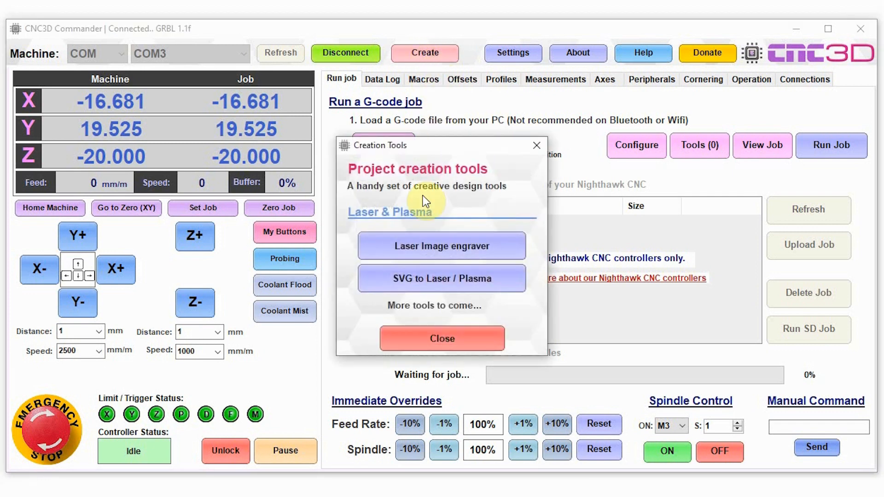
pyautogui.click(412, 281)
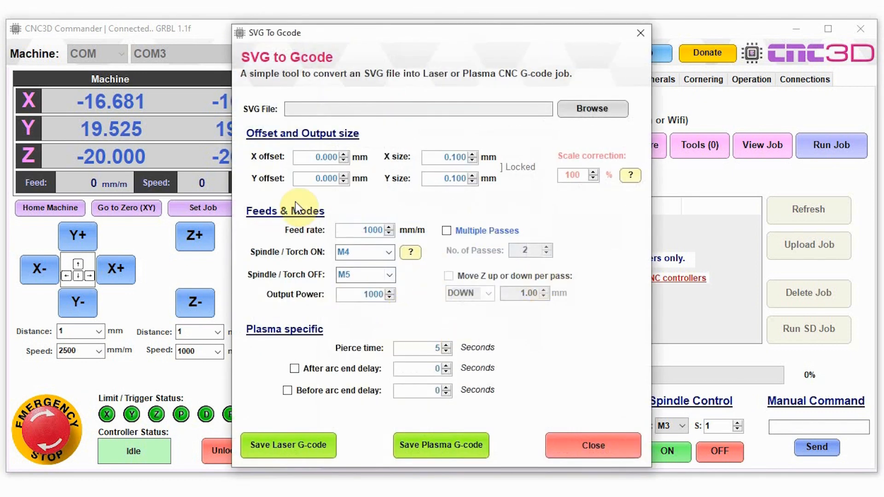
pyautogui.click(591, 110)
pyautogui.click(276, 219)
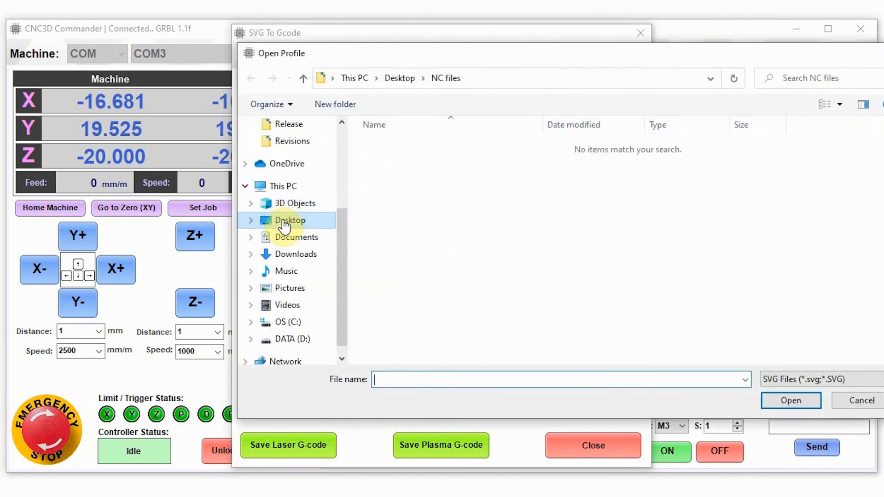
pyautogui.doubleClick(374, 151)
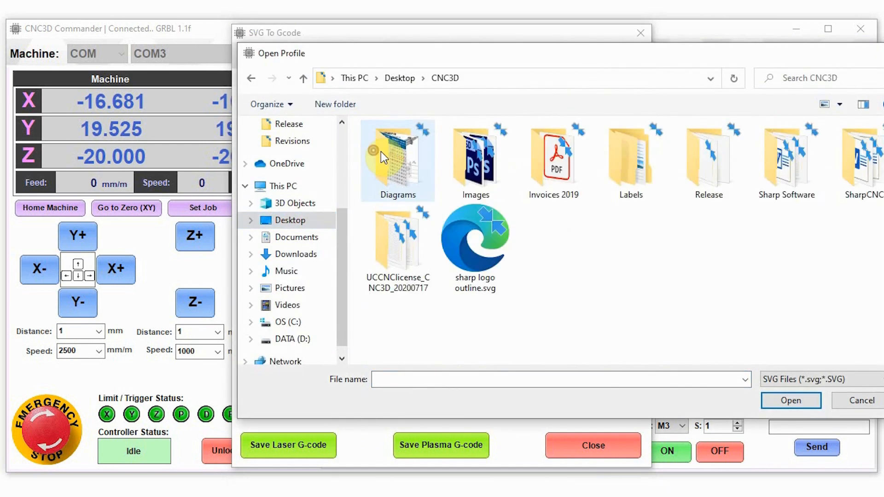
pyautogui.click(479, 251)
pyautogui.click(770, 407)
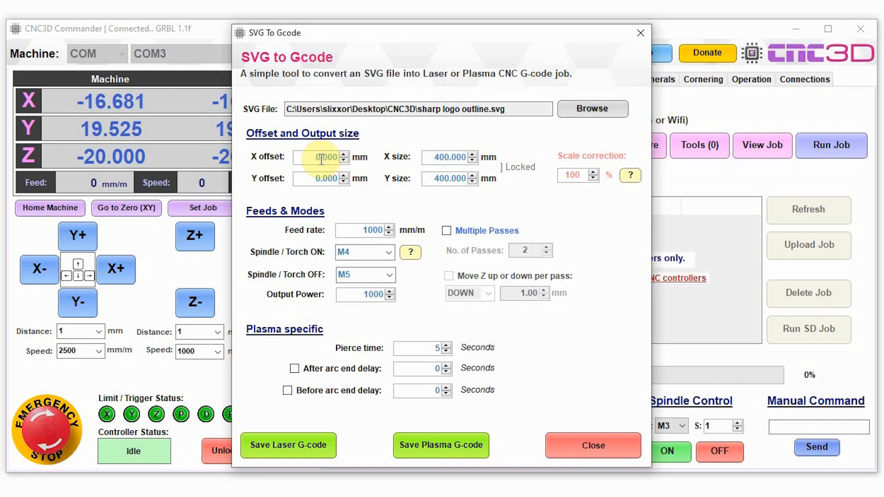
# Step: Set the SVG output's X size to 100 mm with the locked ratio, and read the scale correction help
pyautogui.moveTo(430, 158); pyautogui.dragTo(446, 157)
pyautogui.write('10')
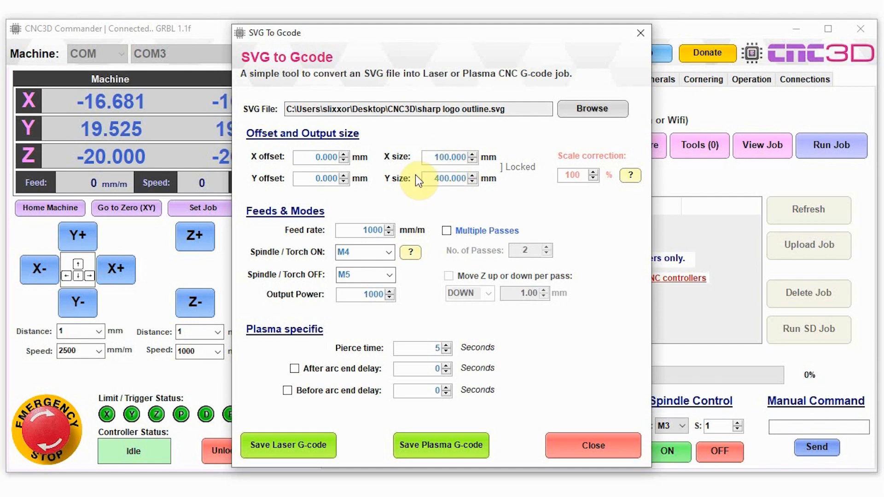
pyautogui.click(428, 176)
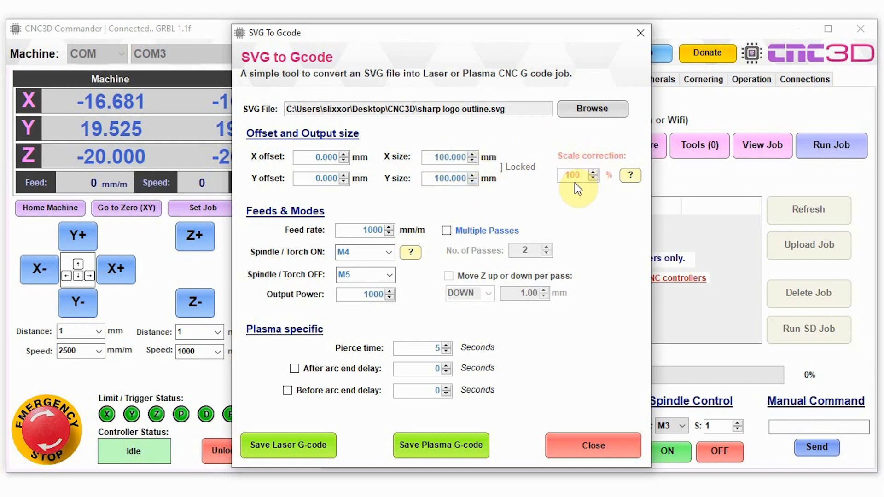
pyautogui.click(630, 175)
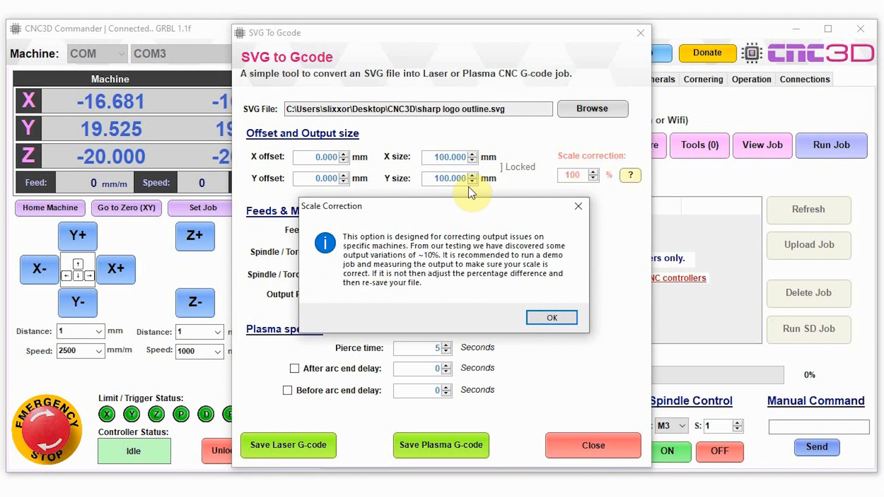
pyautogui.click(552, 318)
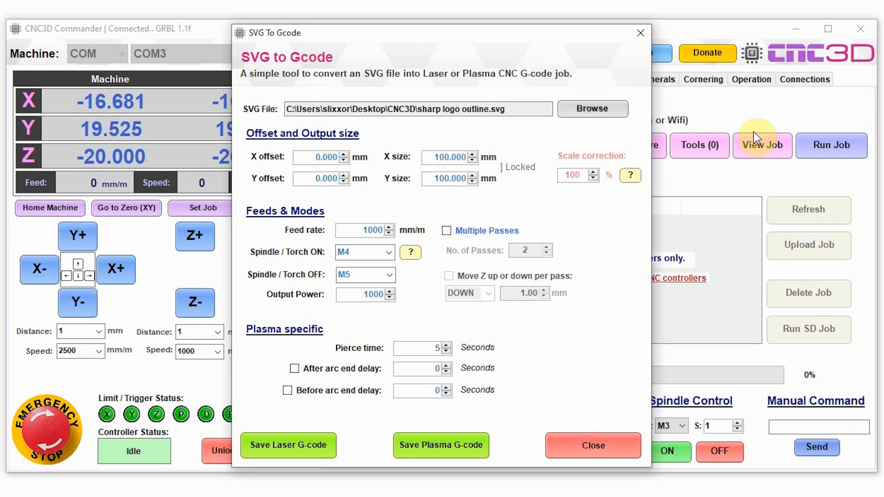
# Step: Set the SVG output's scale correction to 90%
pyautogui.doubleClick(572, 174)
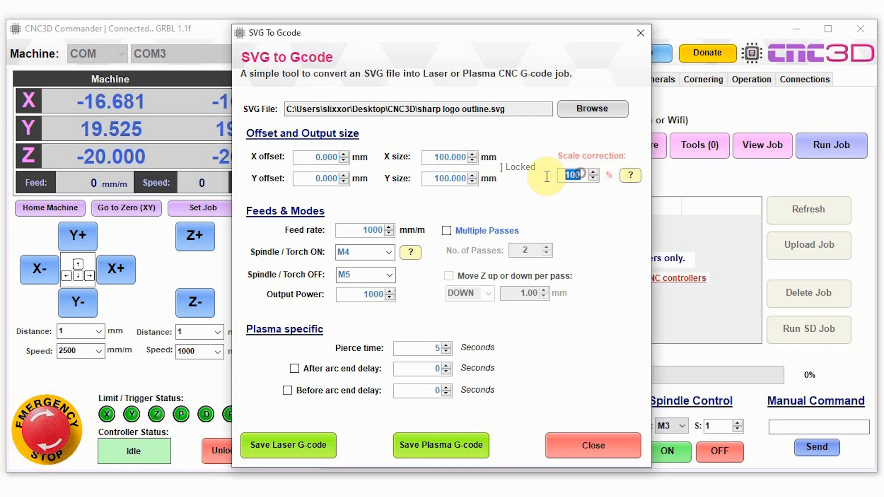
pyautogui.moveTo(426, 157); pyautogui.dragTo(464, 178)
pyautogui.click(578, 175)
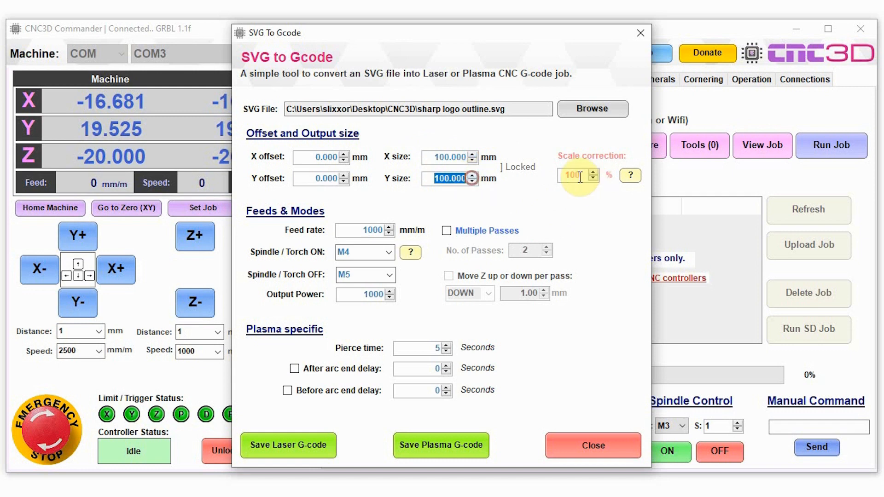
pyautogui.click(592, 179)
pyautogui.click(592, 178)
pyautogui.click(592, 179)
pyautogui.click(592, 179)
pyautogui.click(592, 179)
pyautogui.click(592, 178)
pyautogui.click(592, 179)
pyautogui.click(593, 179)
pyautogui.click(593, 179)
pyautogui.click(592, 179)
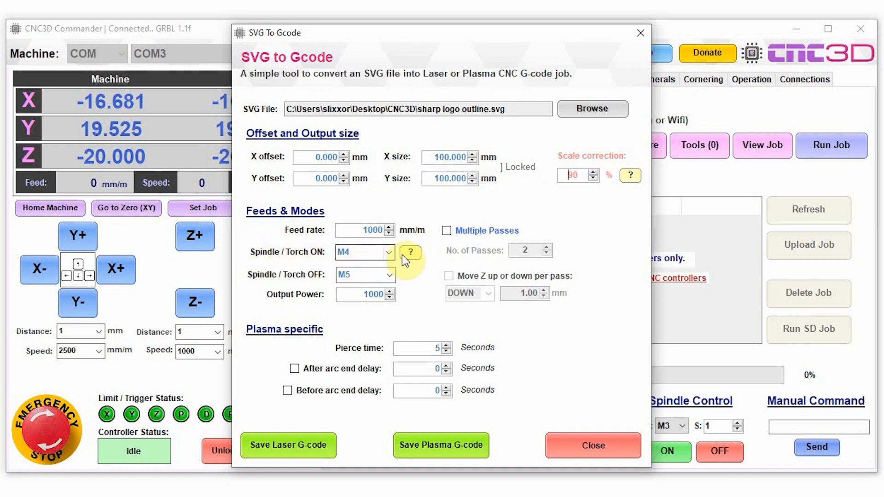
# Step: Choose M4 as the Spindle / Torch ON command and check the Spindle / Torch OFF and output power settings
pyautogui.click(390, 252)
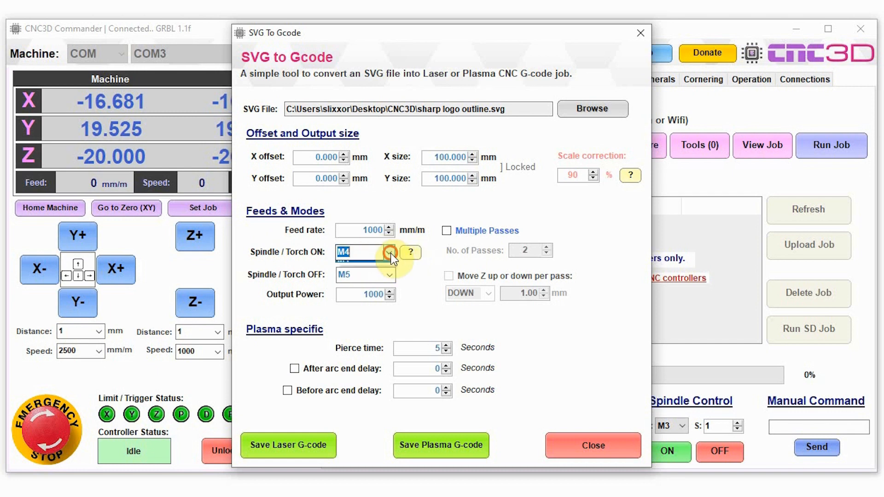
pyautogui.click(391, 255)
pyautogui.click(389, 252)
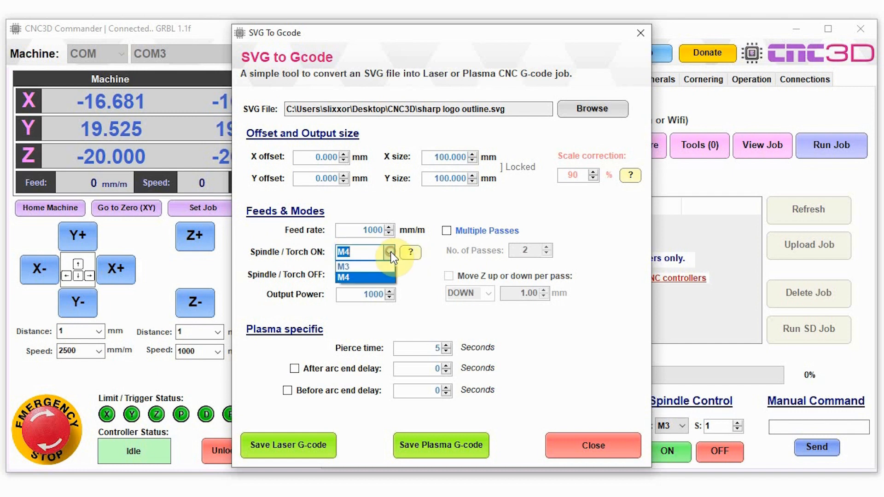
pyautogui.click(352, 277)
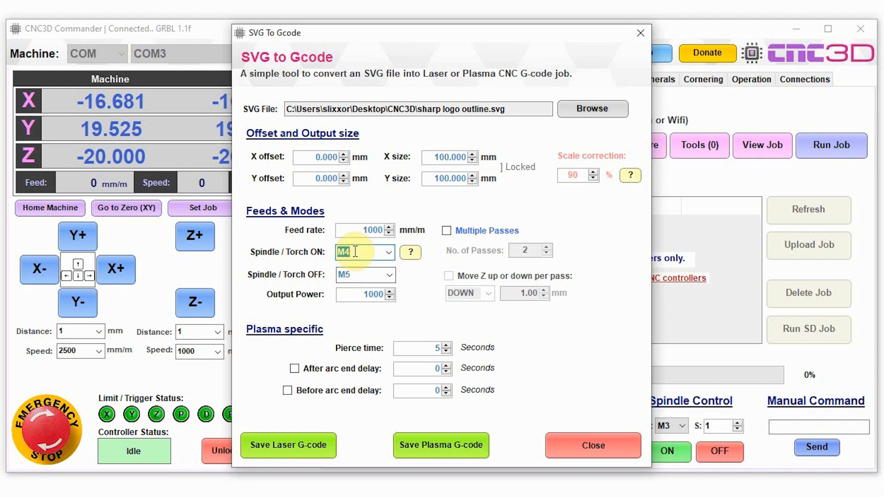
pyautogui.click(413, 277)
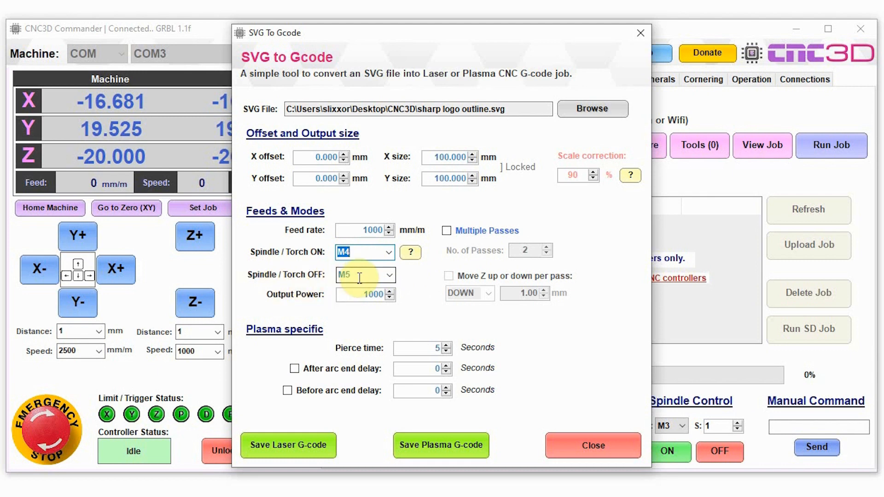
pyautogui.moveTo(343, 295); pyautogui.dragTo(396, 294)
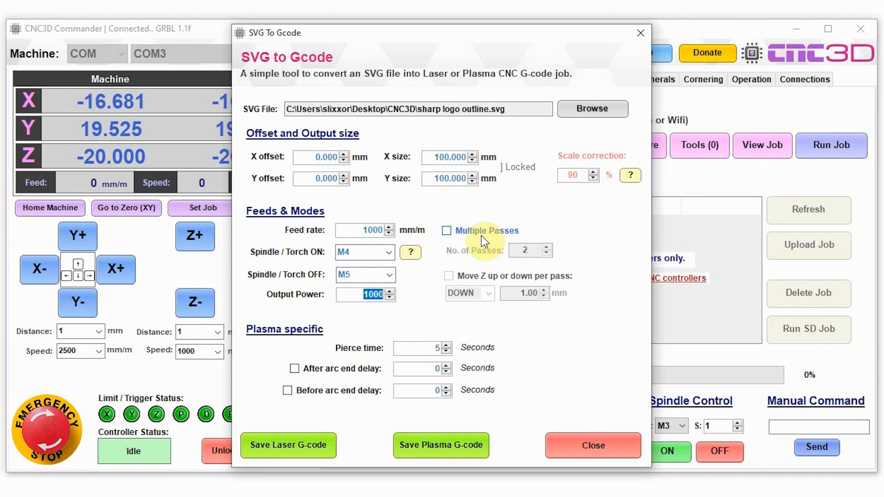
# Step: Enable multiple passes with 10 passes, moving Z DOWN by 1.00 mm per pass
pyautogui.click(469, 230)
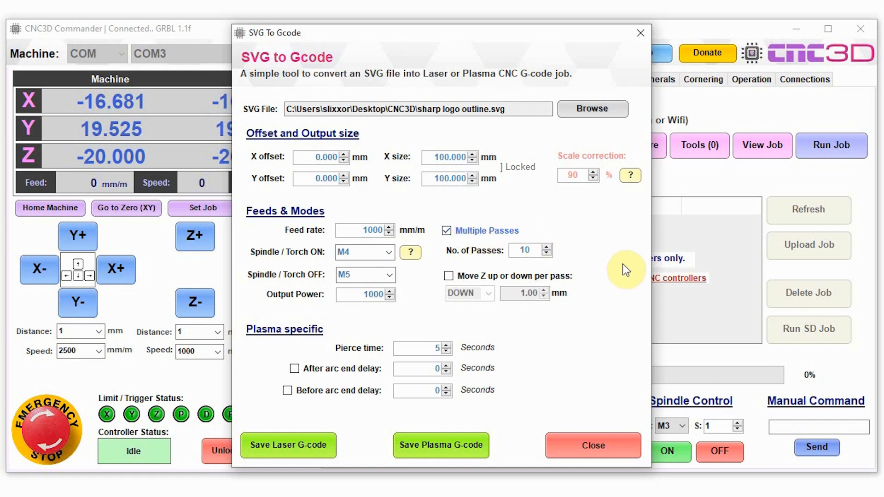
pyautogui.click(471, 278)
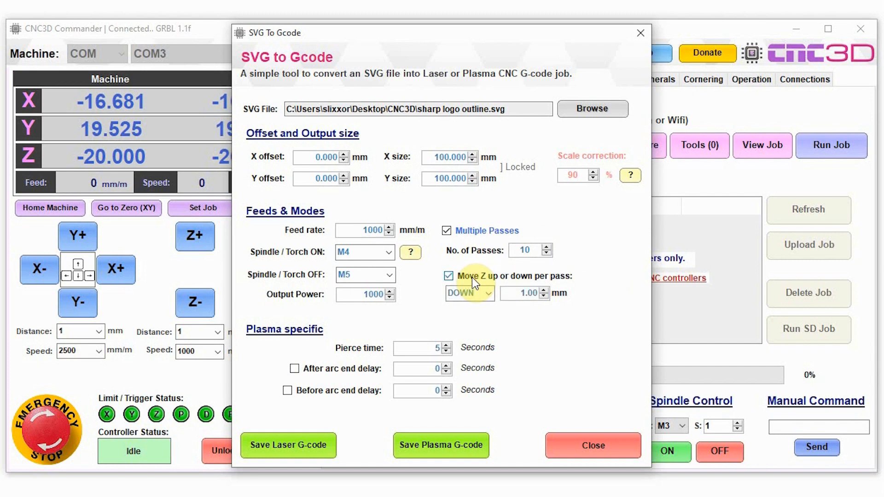
pyautogui.click(489, 294)
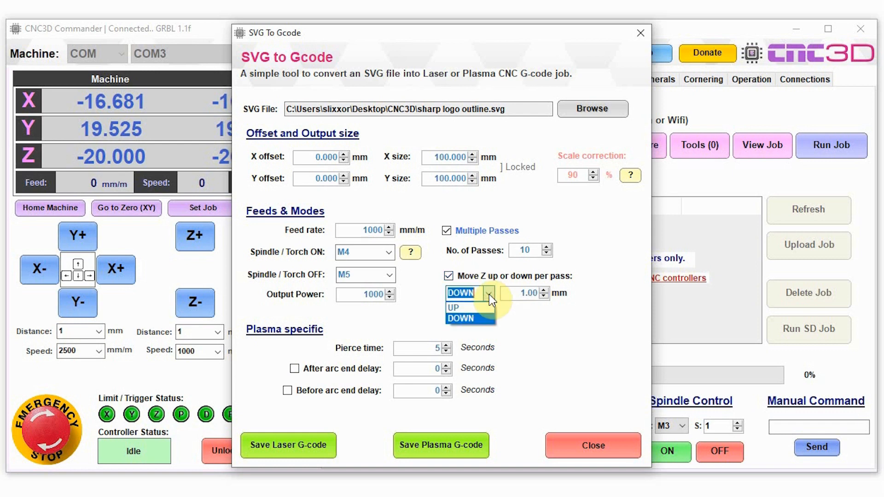
pyautogui.click(472, 317)
pyautogui.moveTo(512, 293); pyautogui.dragTo(542, 293)
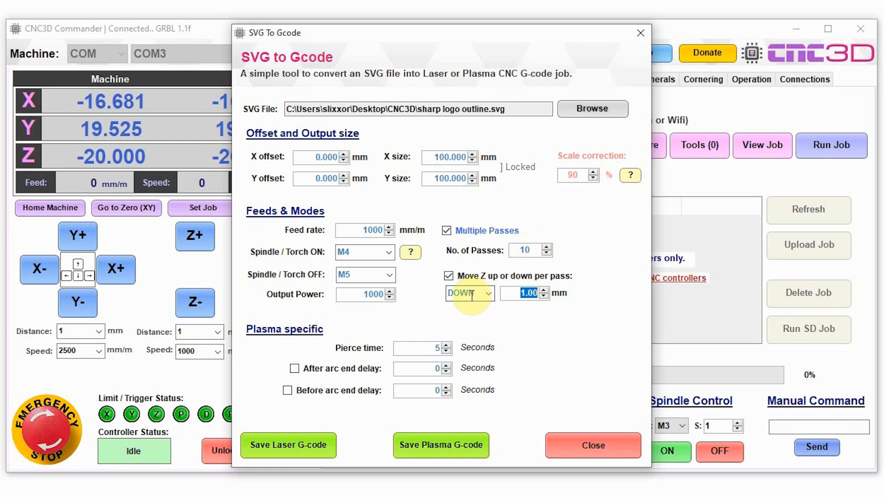
pyautogui.click(518, 313)
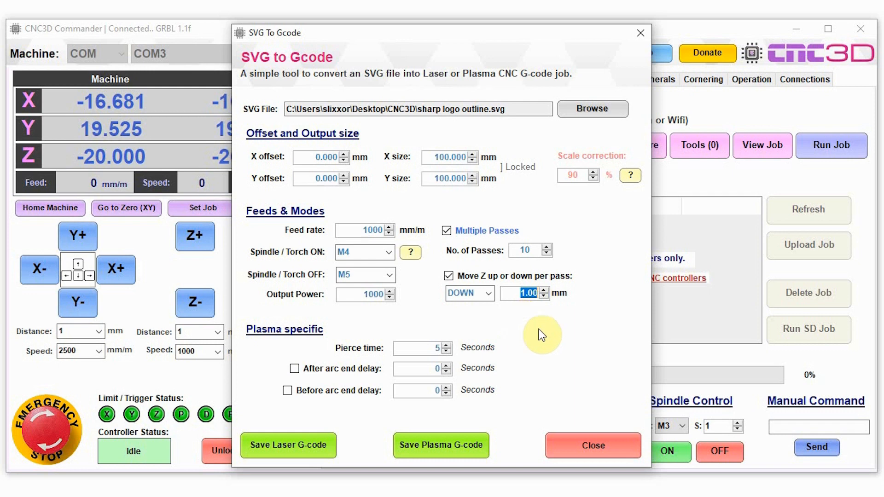
# Step: Review the plasma-specific pierce time and the delays after and before arc end
pyautogui.doubleClick(434, 349)
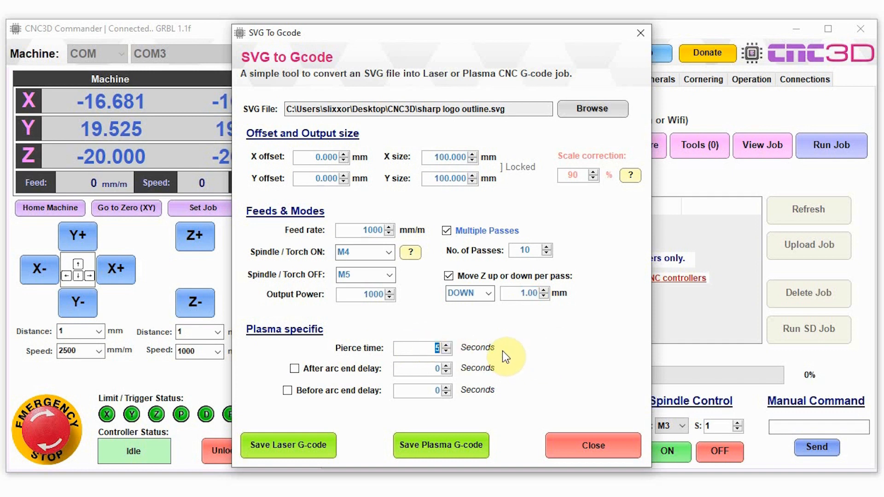
pyautogui.click(410, 347)
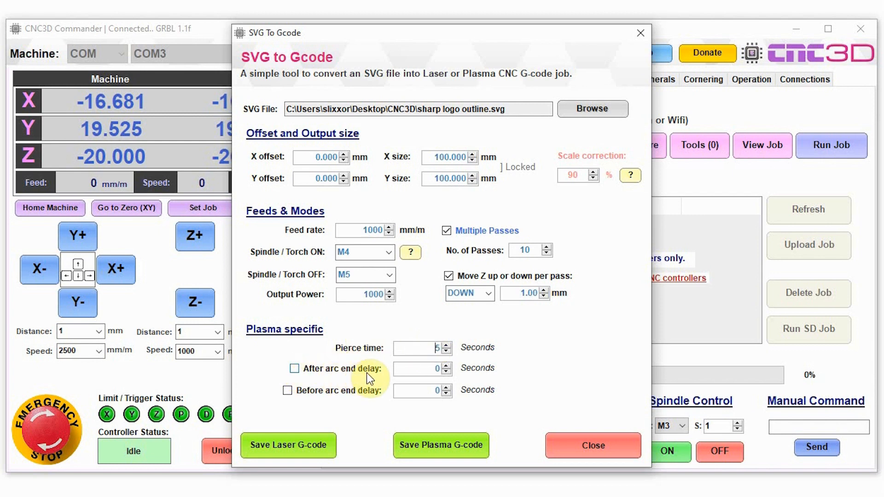
pyautogui.doubleClick(430, 369)
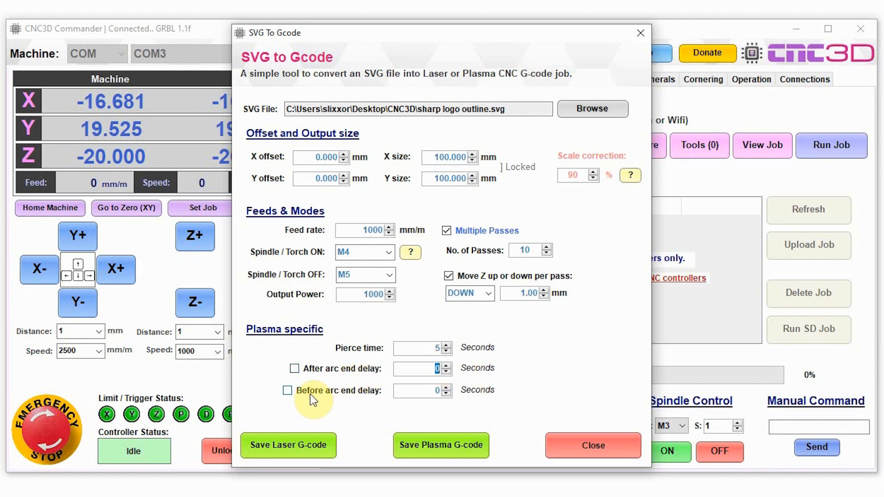
pyautogui.click(429, 389)
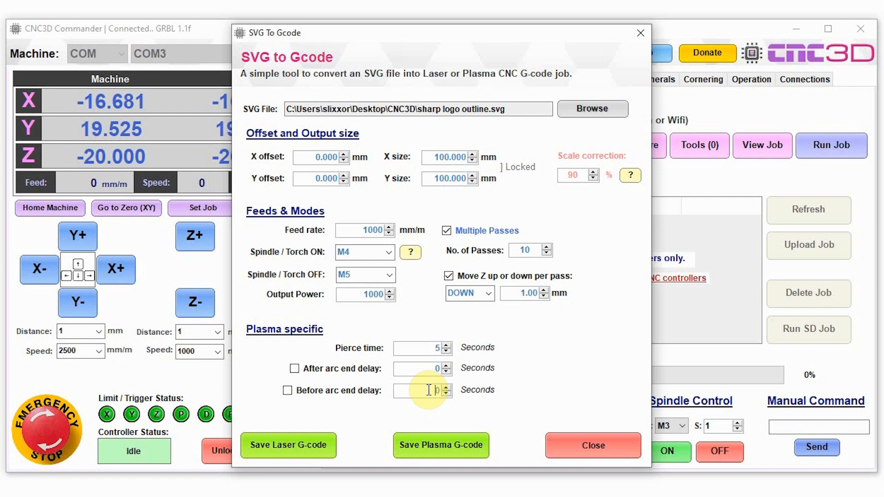
# Step: Save the laser G-code as "New laser job.nc" in the Desktop's NC files folder
pyautogui.click(288, 448)
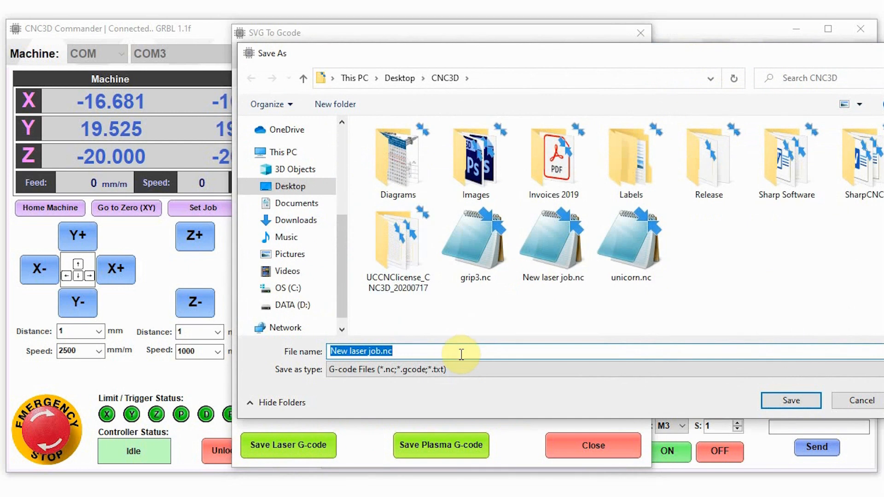
pyautogui.click(277, 184)
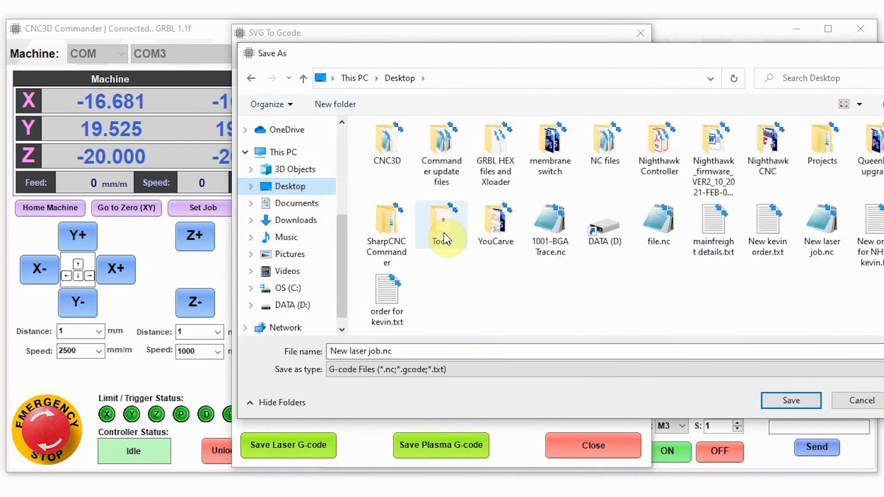
pyautogui.doubleClick(603, 153)
pyautogui.click(791, 400)
pyautogui.click(520, 302)
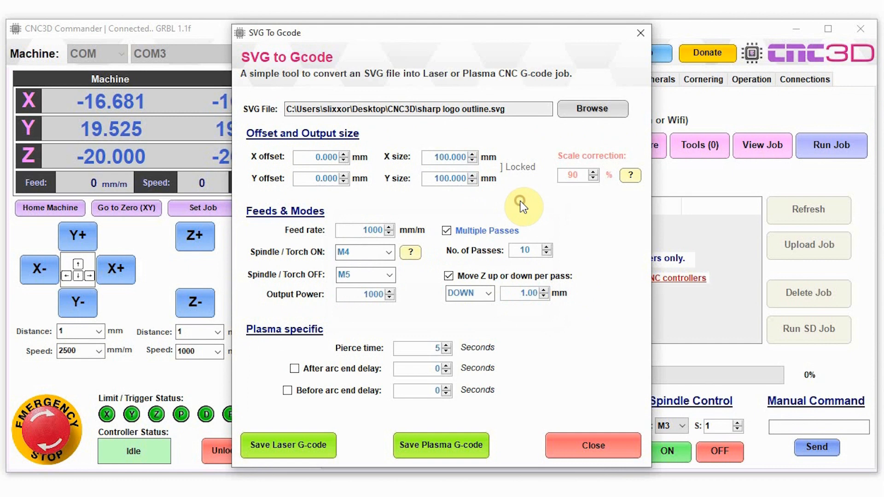
# Step: Save the plasma G-code as "New plasma job.nc" in the NC files folder, and close the SVG converter and creation tools
pyautogui.click(424, 446)
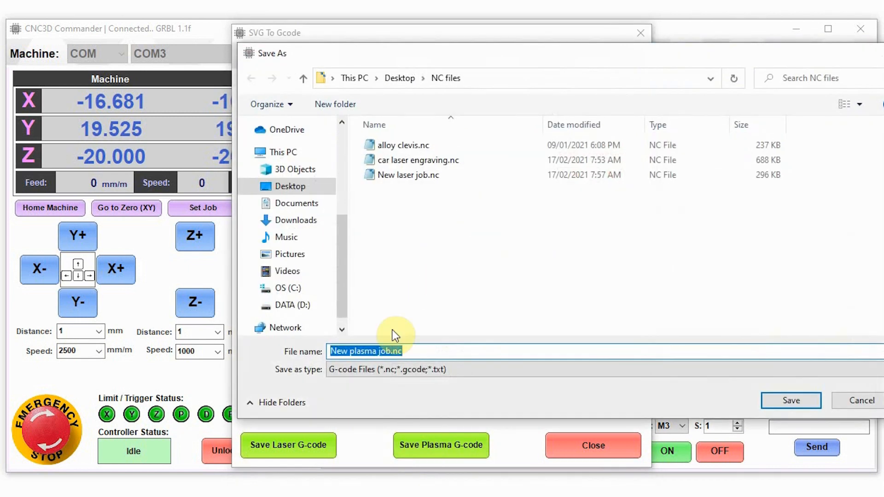
pyautogui.click(782, 401)
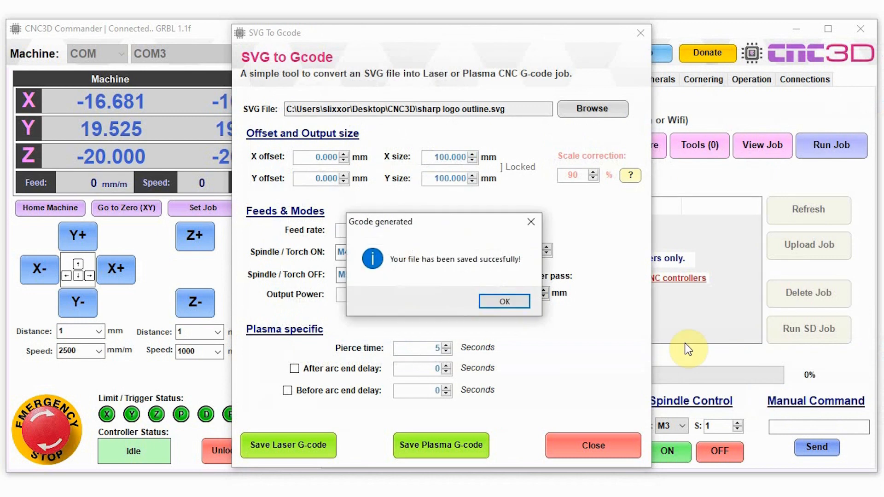
pyautogui.click(516, 303)
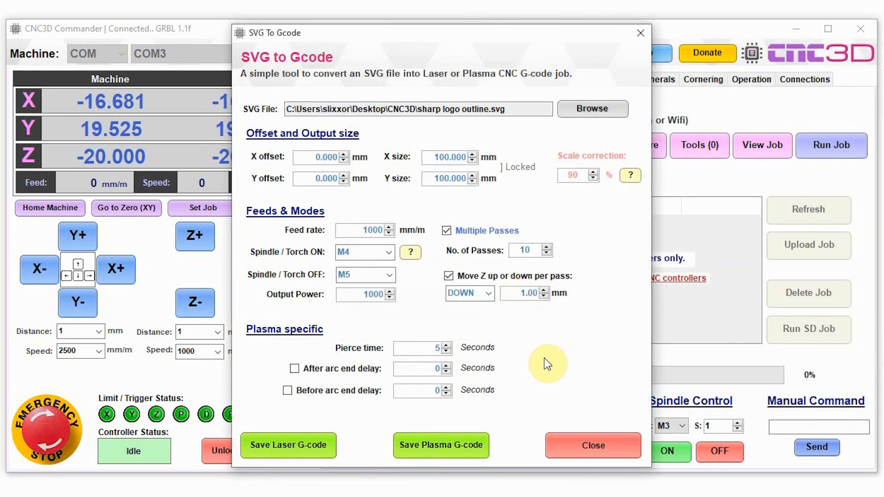
pyautogui.click(574, 450)
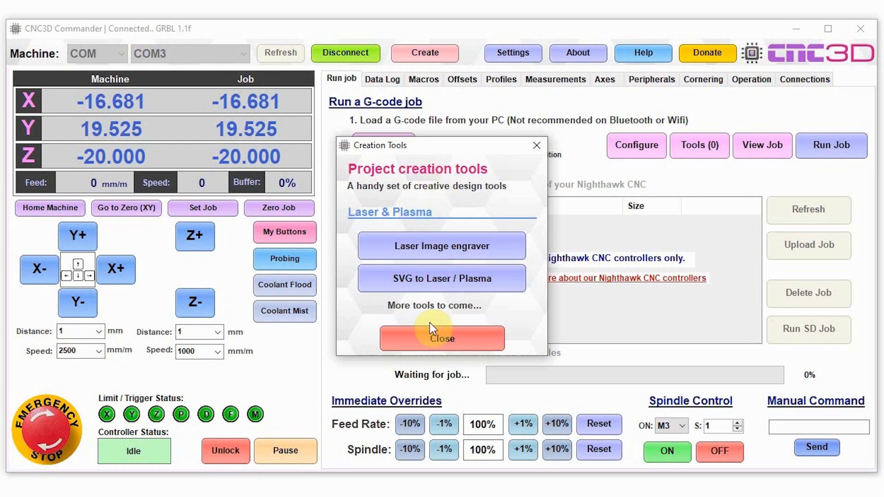
pyautogui.click(426, 338)
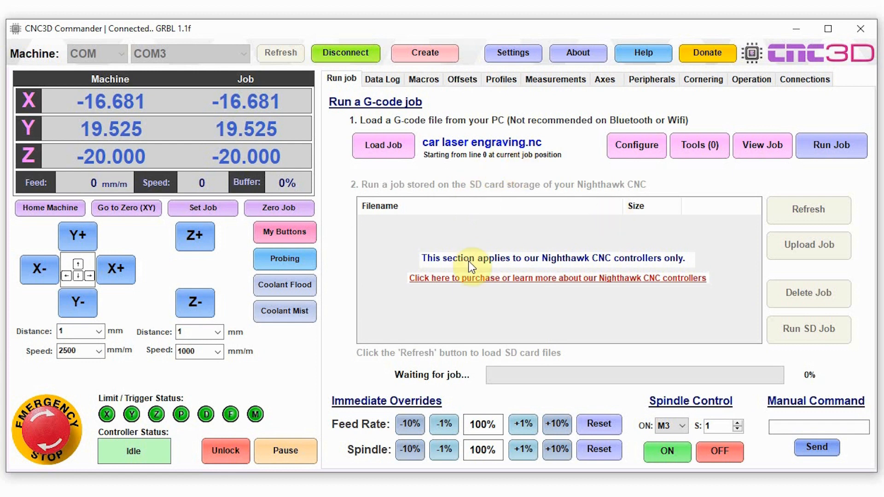
# Step: Try the feed rate override at 110% and return it to 100%
pyautogui.click(555, 426)
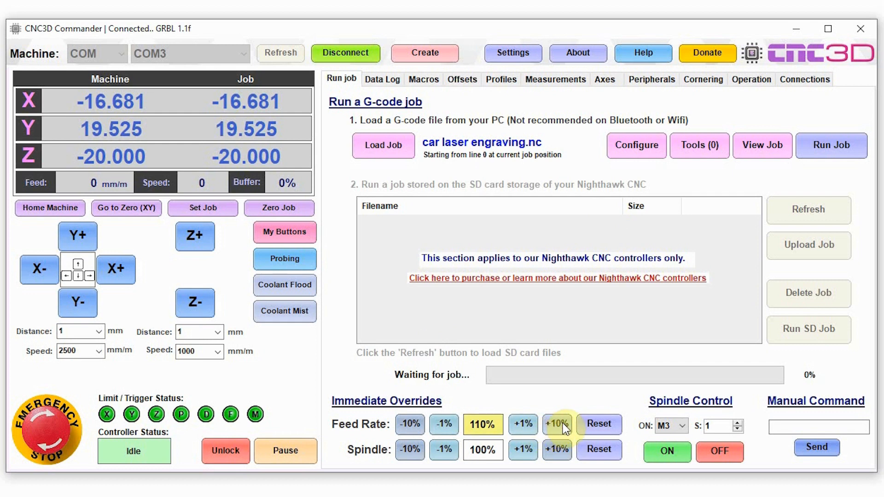
pyautogui.click(408, 428)
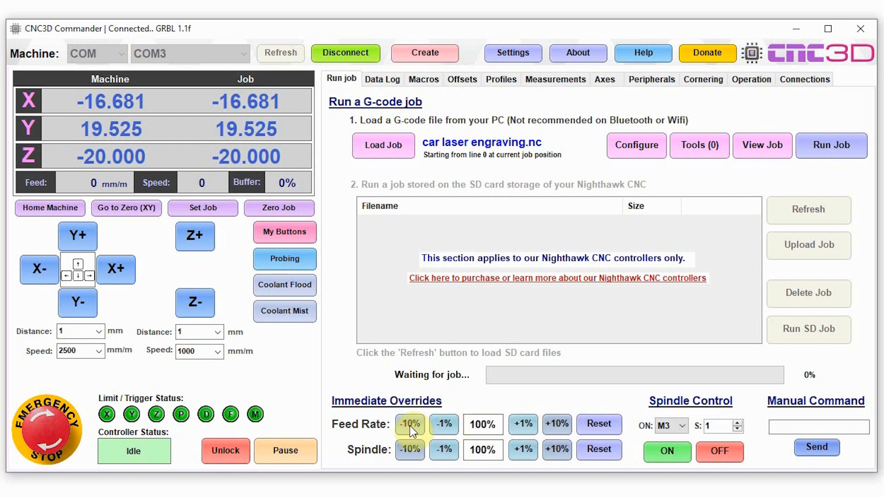
pyautogui.click(561, 427)
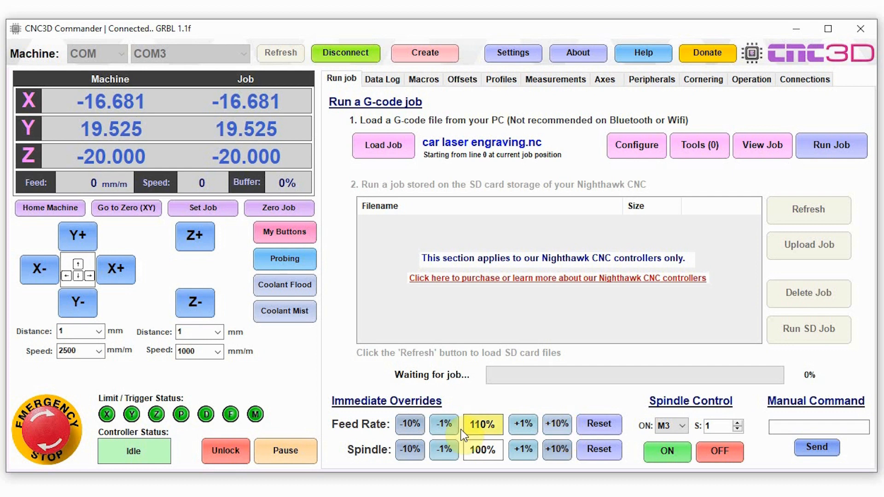
pyautogui.click(443, 450)
pyautogui.click(518, 449)
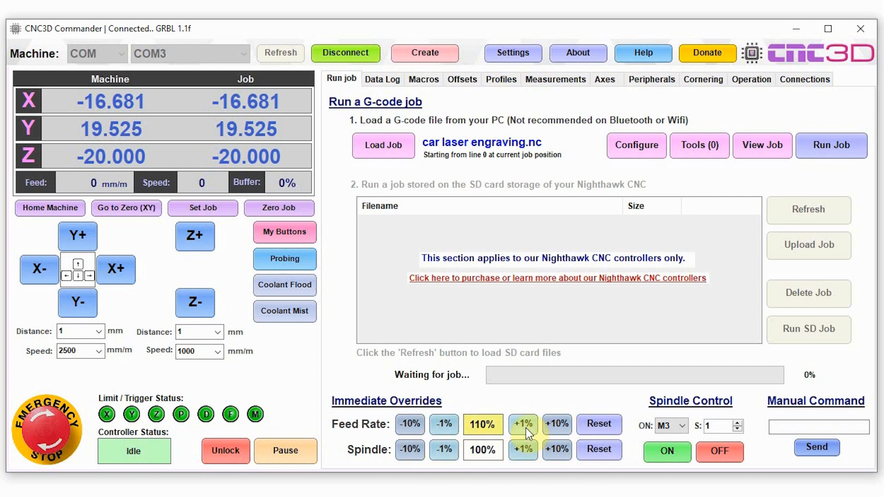
pyautogui.click(409, 423)
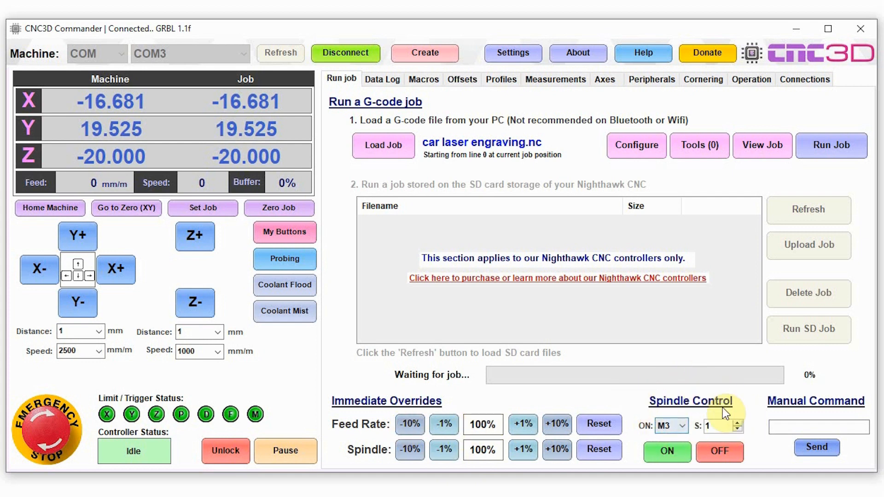
# Step: Review the spindle control's M3 and M4 start options and its speed setting
pyautogui.click(674, 426)
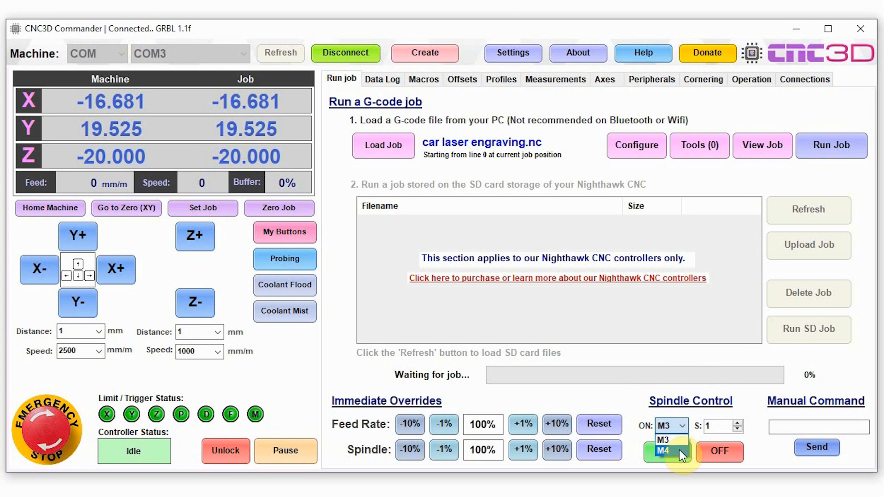
pyautogui.click(736, 415)
pyautogui.moveTo(719, 423); pyautogui.dragTo(680, 425)
pyautogui.click(746, 405)
# Step: Send the manual command $10=3 to the controller
pyautogui.click(783, 426)
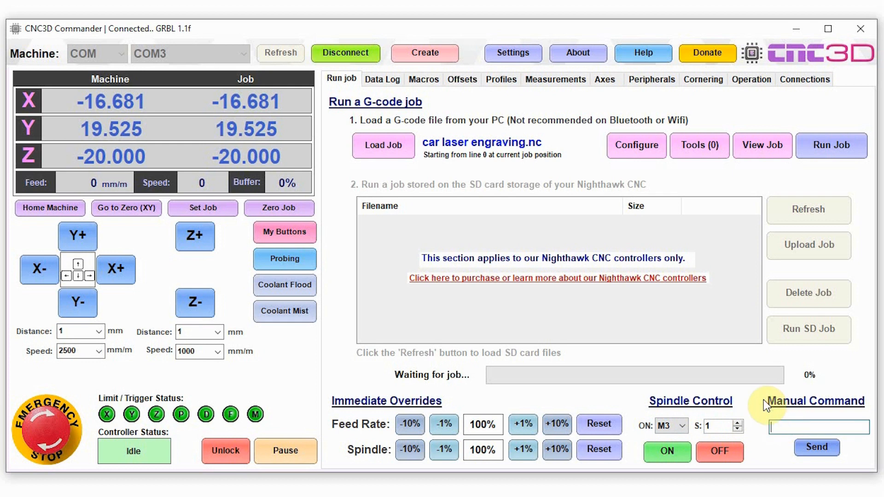
pyautogui.click(779, 424)
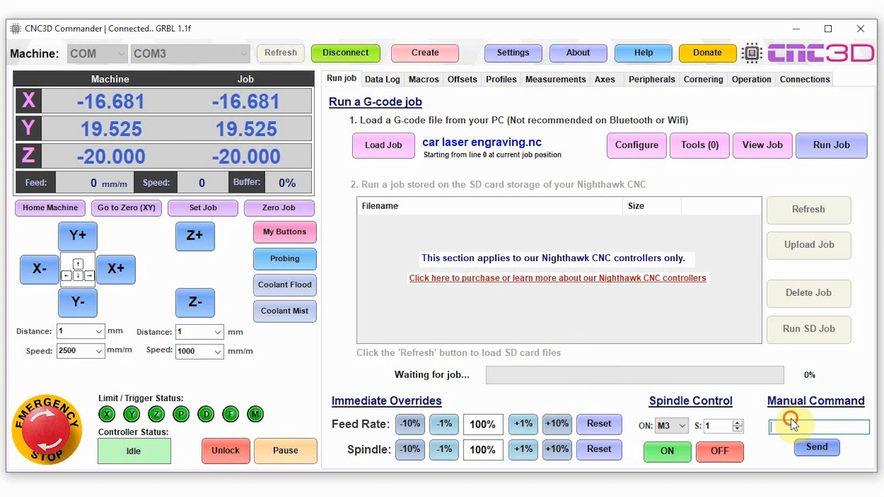
pyautogui.click(783, 427)
pyautogui.write('$10=3')
pyautogui.click(806, 447)
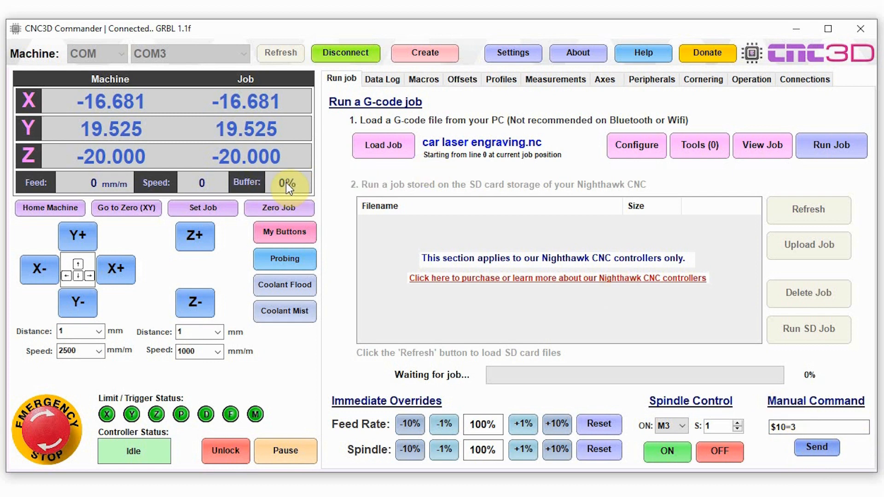
pyautogui.click(525, 209)
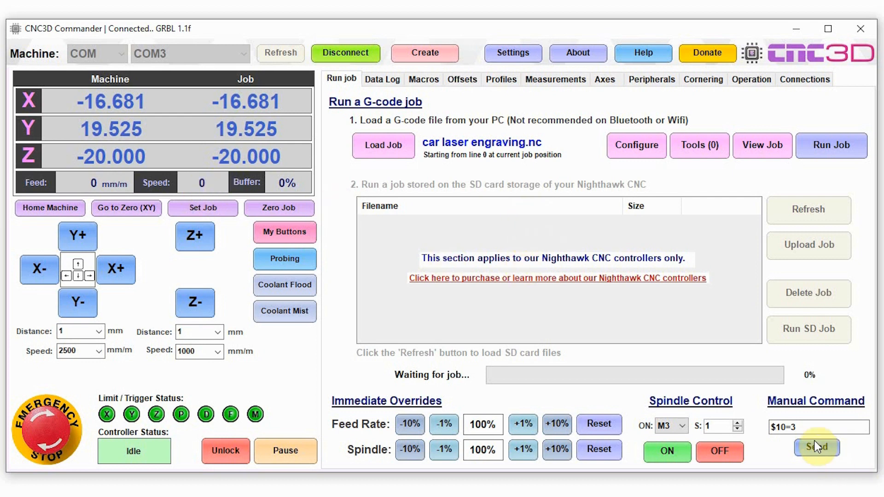
# Step: Jog the machine 3 mm in the positive X direction in 1 mm moves
pyautogui.moveTo(817, 426); pyautogui.dragTo(759, 426)
pyautogui.click(800, 424)
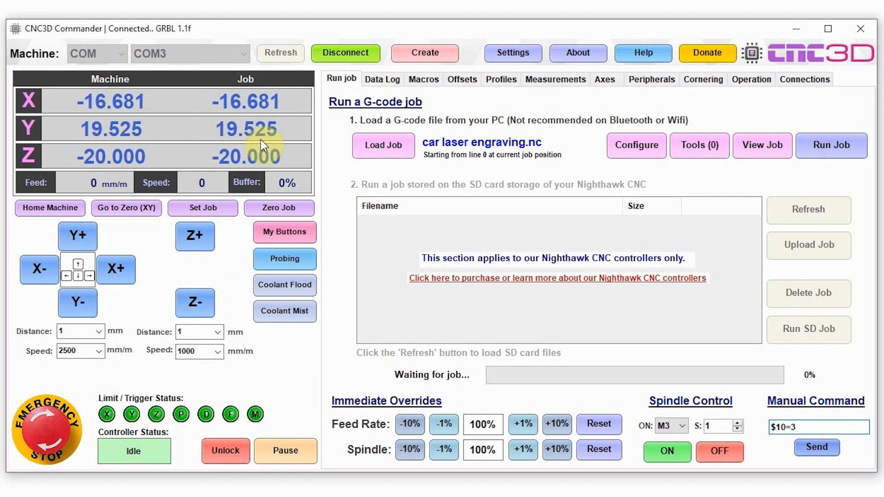
pyautogui.click(121, 267)
pyautogui.click(100, 268)
pyautogui.click(107, 268)
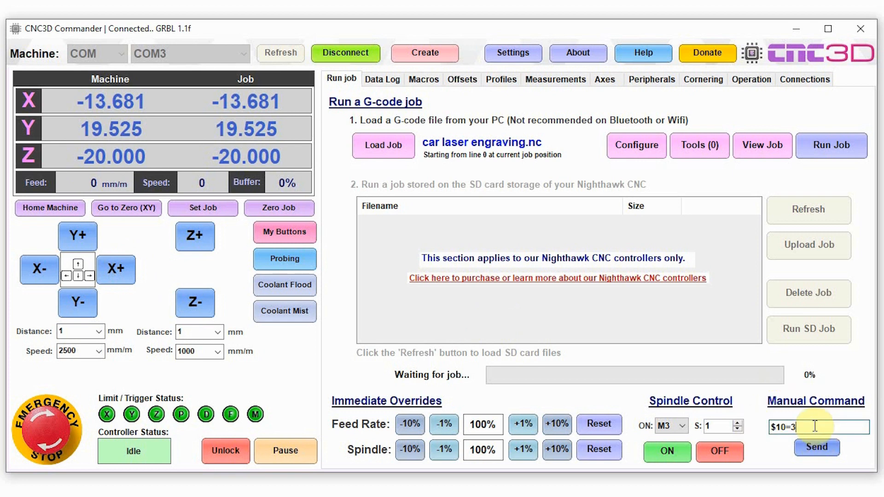
pyautogui.moveTo(769, 427); pyautogui.dragTo(802, 426)
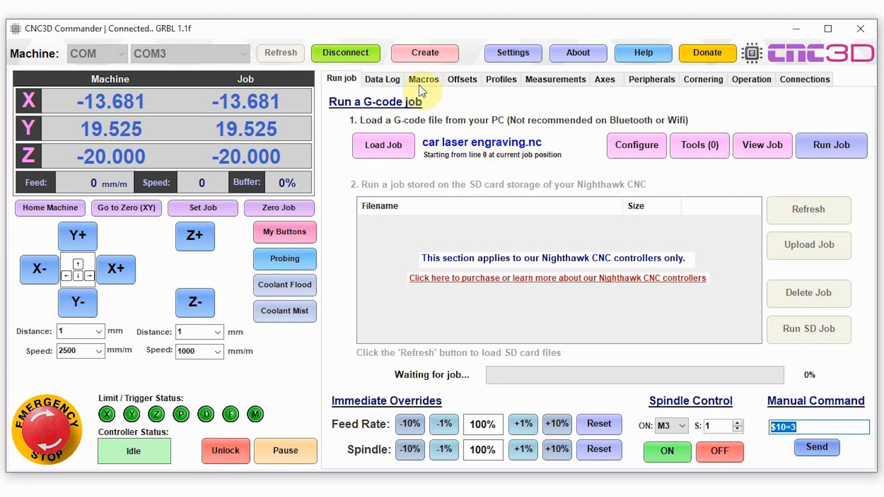
# Step: Disconnect from the controller and review the baud rate and delay options in the program settings
pyautogui.click(350, 54)
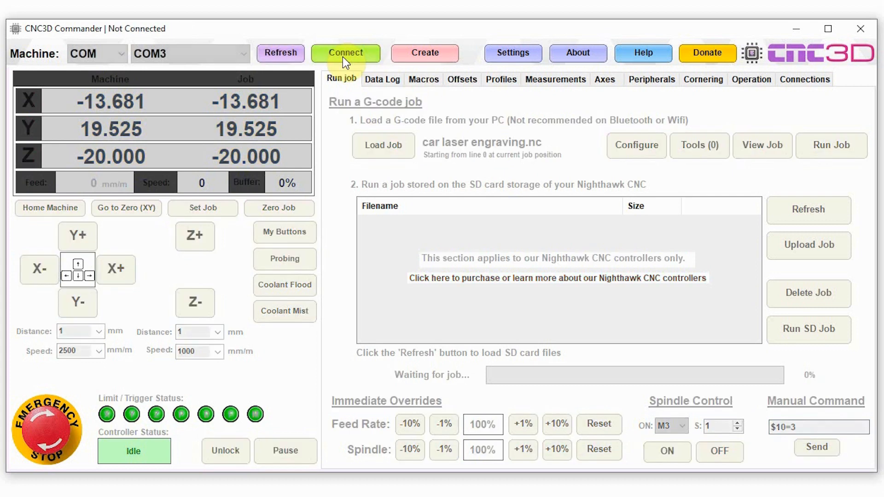
pyautogui.click(512, 53)
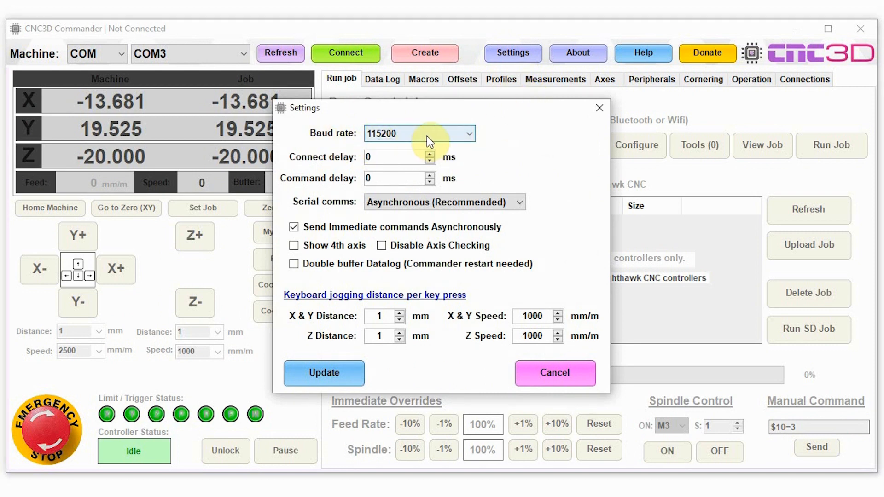
pyautogui.click(468, 137)
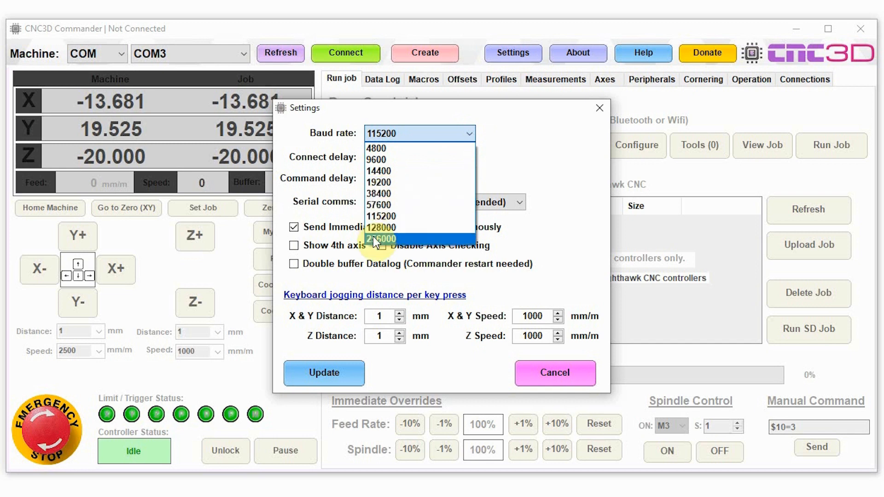
pyautogui.click(532, 142)
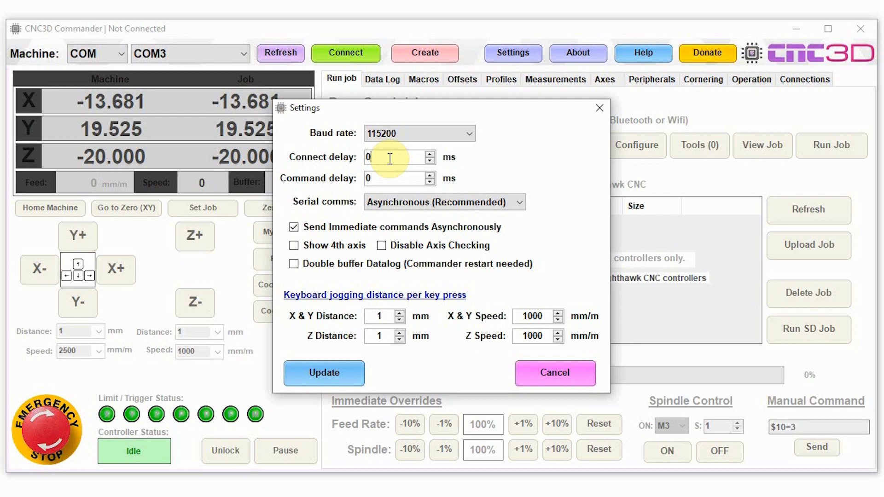
pyautogui.click(385, 177)
pyautogui.doubleClick(369, 179)
pyautogui.click(396, 180)
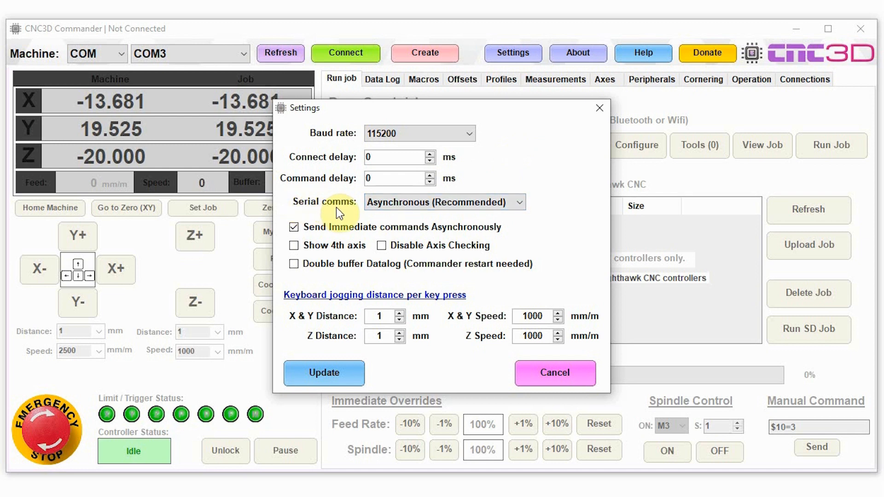
# Step: Try the Synchronous (For data issues) serial communication mode and return it to Asynchronous (Recommended)
pyautogui.click(518, 202)
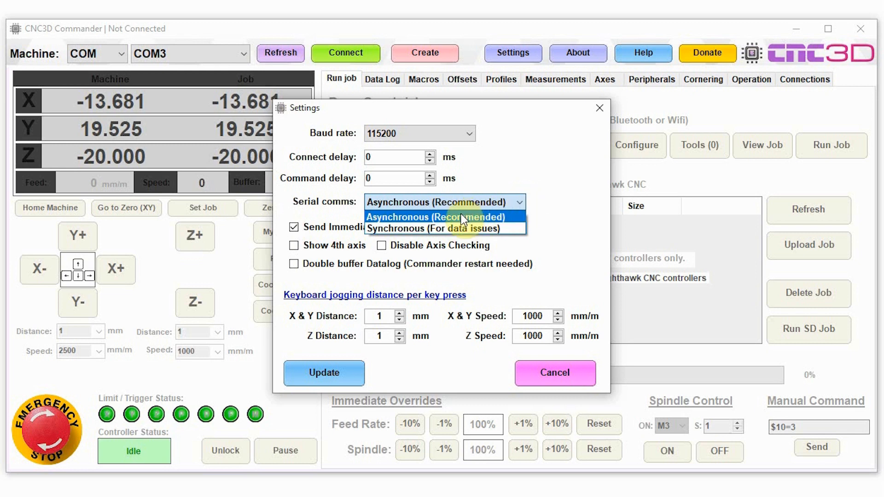
pyautogui.click(418, 229)
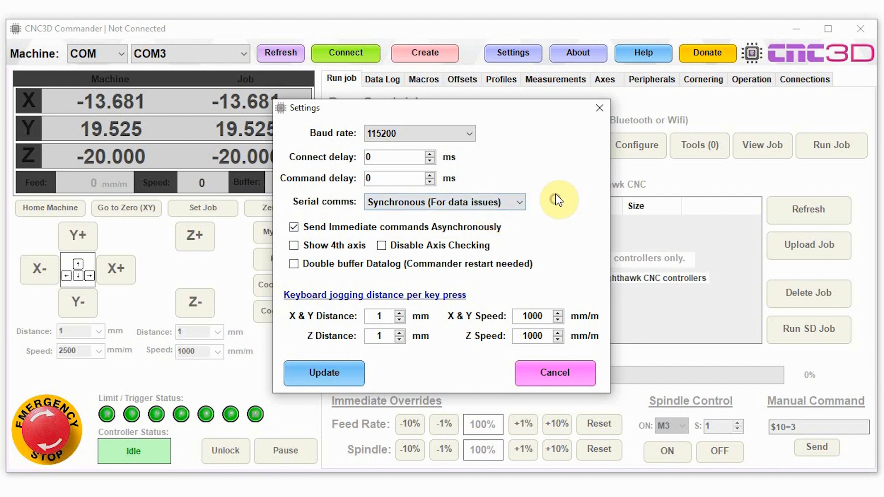
pyautogui.click(520, 203)
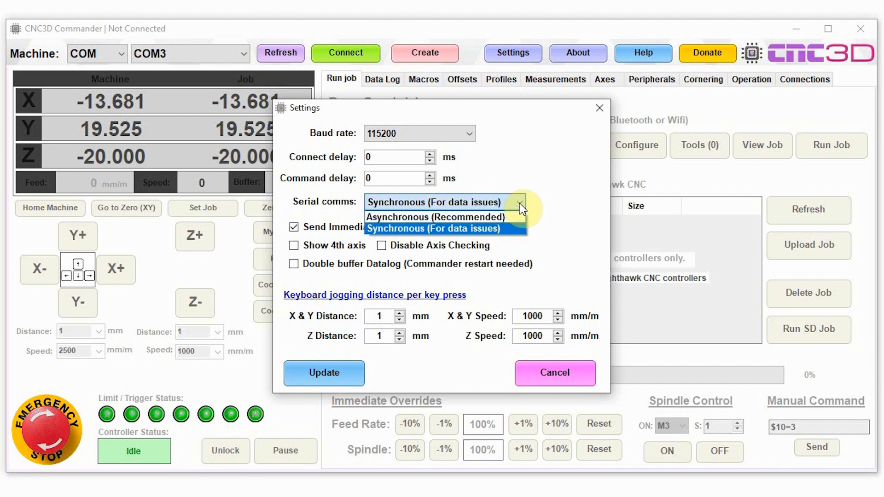
pyautogui.click(462, 218)
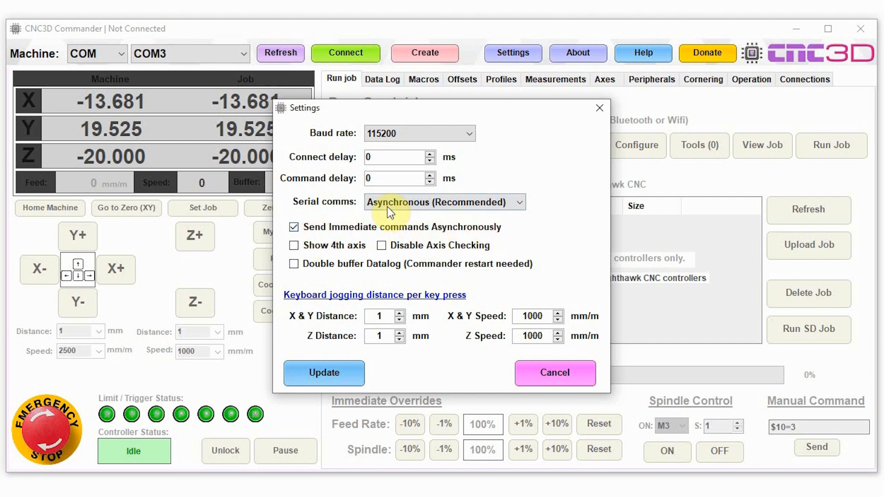
pyautogui.click(473, 205)
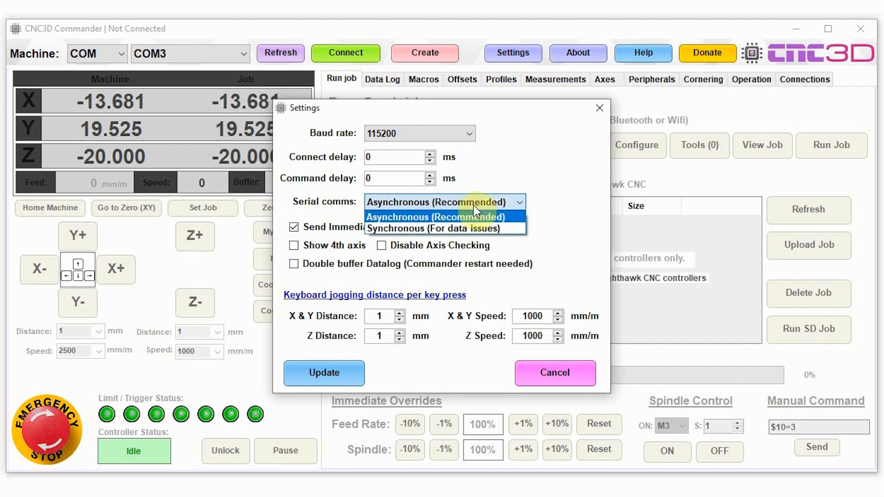
pyautogui.click(563, 228)
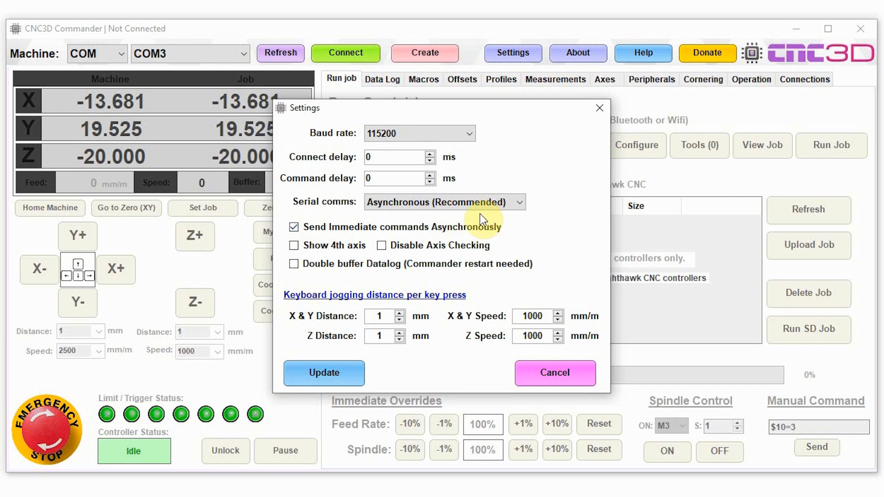
# Step: Enable the 4th axis display and Datalog double buffering, and apply the settings
pyautogui.click(319, 250)
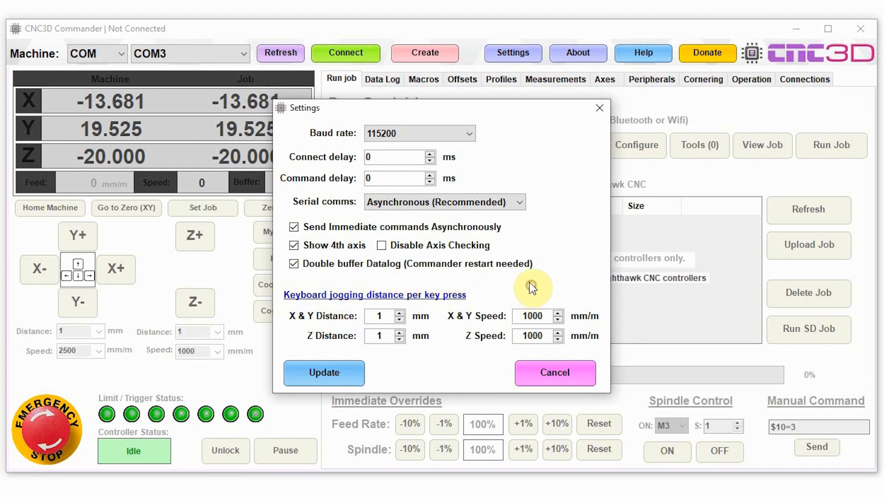
pyautogui.doubleClick(383, 316)
pyautogui.doubleClick(385, 335)
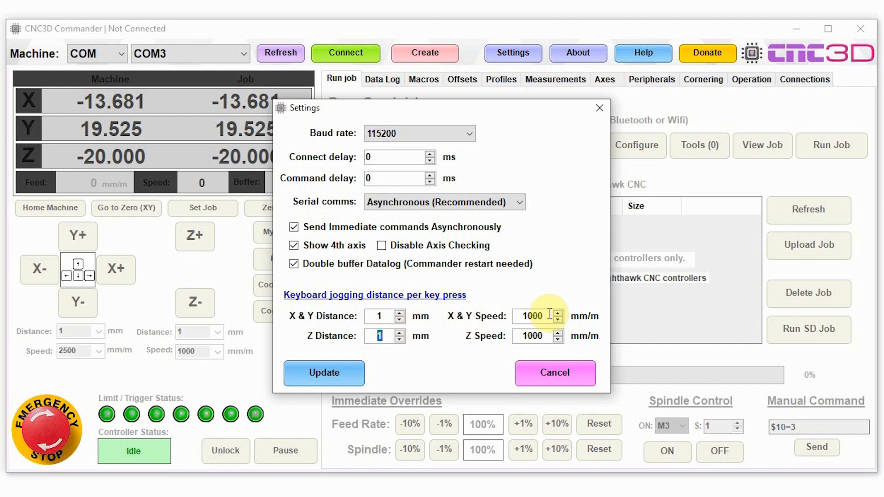
pyautogui.doubleClick(534, 316)
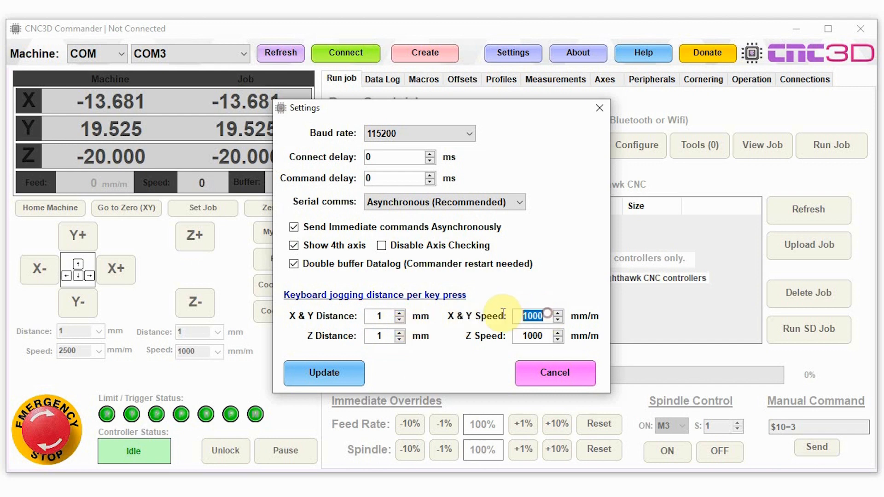
pyautogui.click(539, 335)
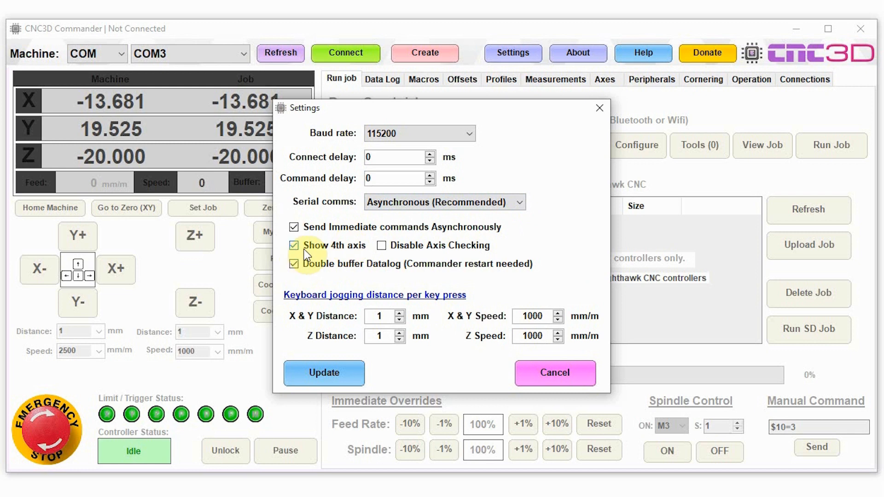
pyautogui.click(324, 373)
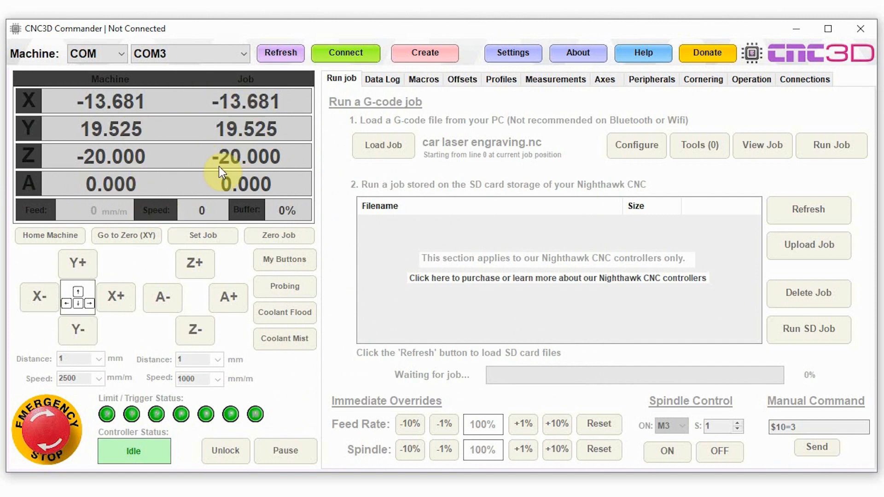
# Step: Reconnect to the controller on COM3 and enter 200 steps per mm for the A axis
pyautogui.click(347, 55)
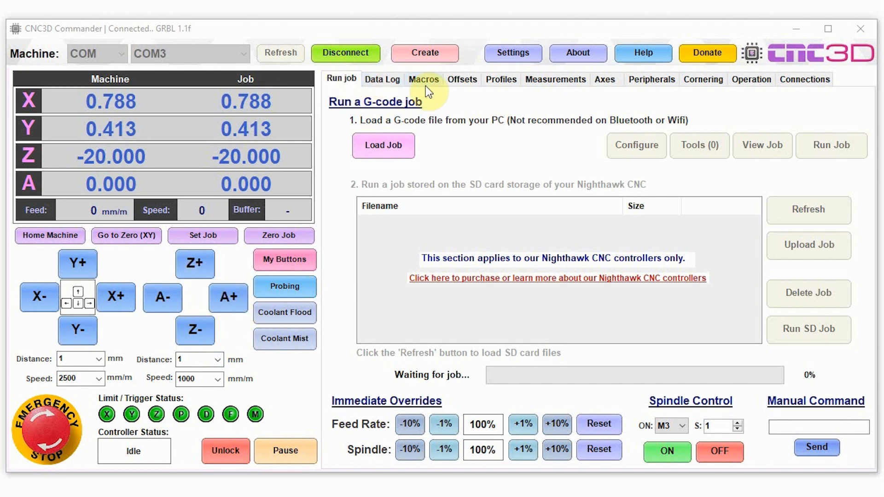
pyautogui.click(462, 83)
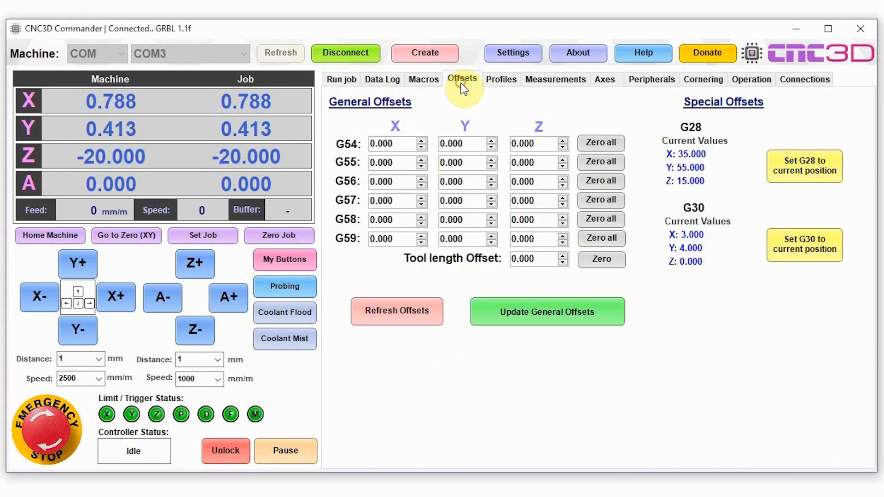
pyautogui.click(500, 81)
pyautogui.click(538, 80)
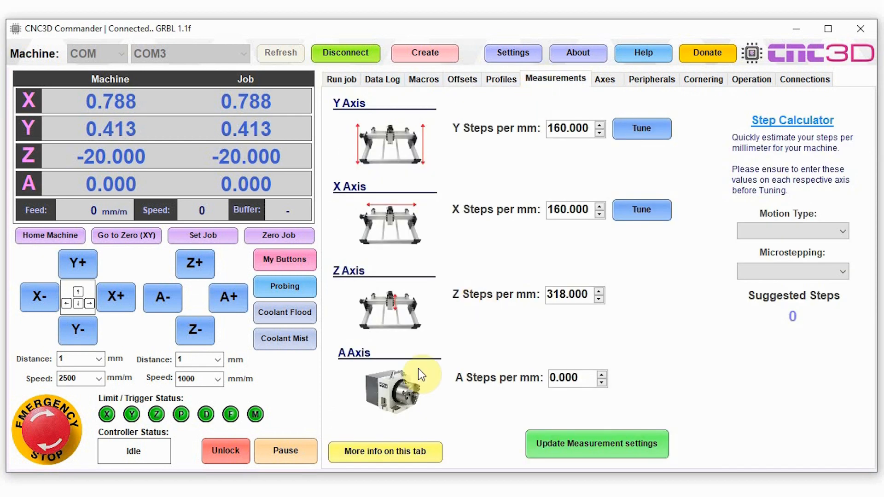
pyautogui.doubleClick(579, 377)
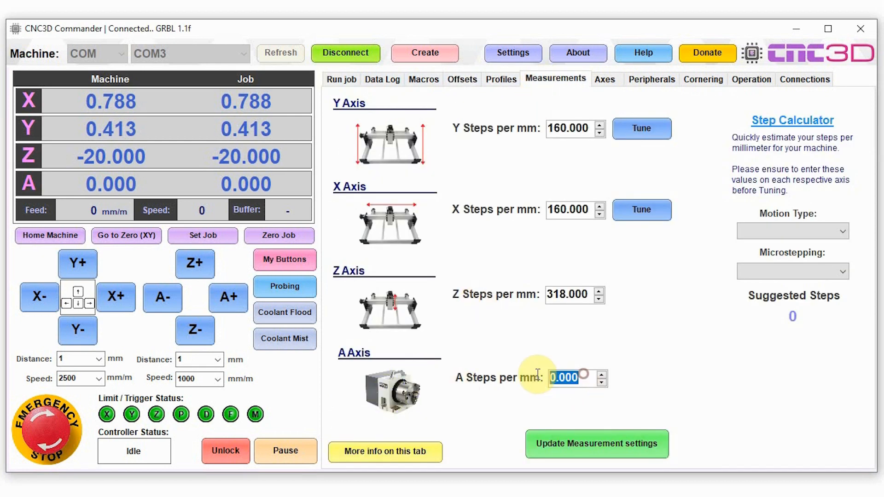
pyautogui.write('200')
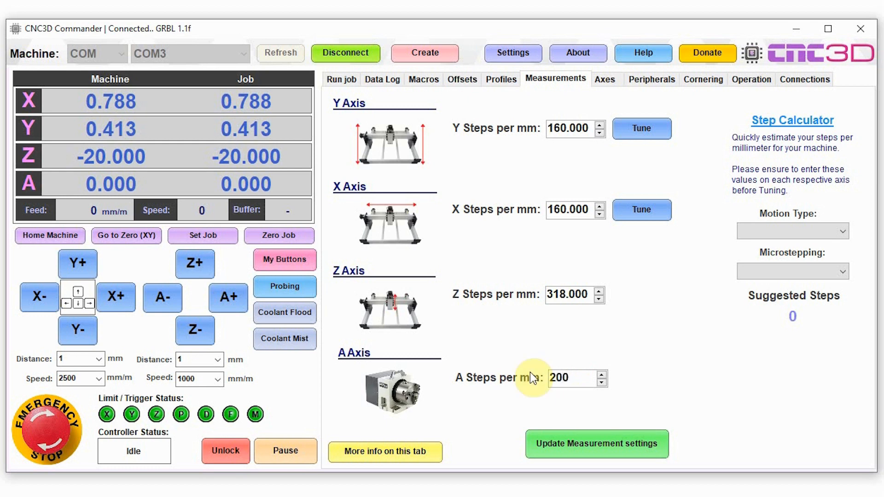
# Step: Review the A axis direction and acceleration options, and enter 200 as the A maximum travel limit
pyautogui.click(604, 79)
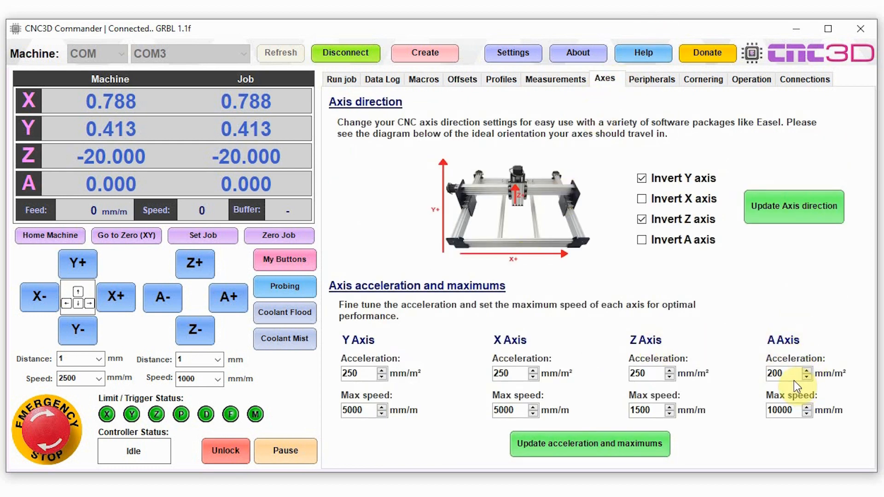
pyautogui.click(642, 80)
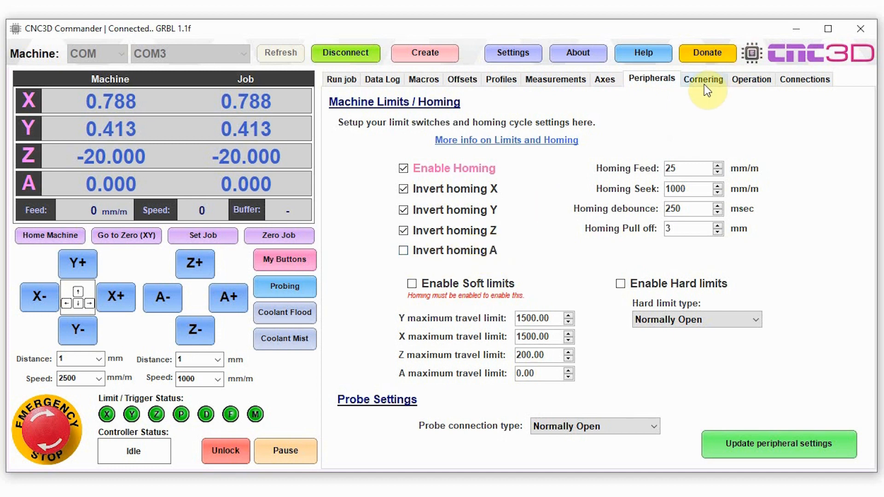
pyautogui.click(802, 259)
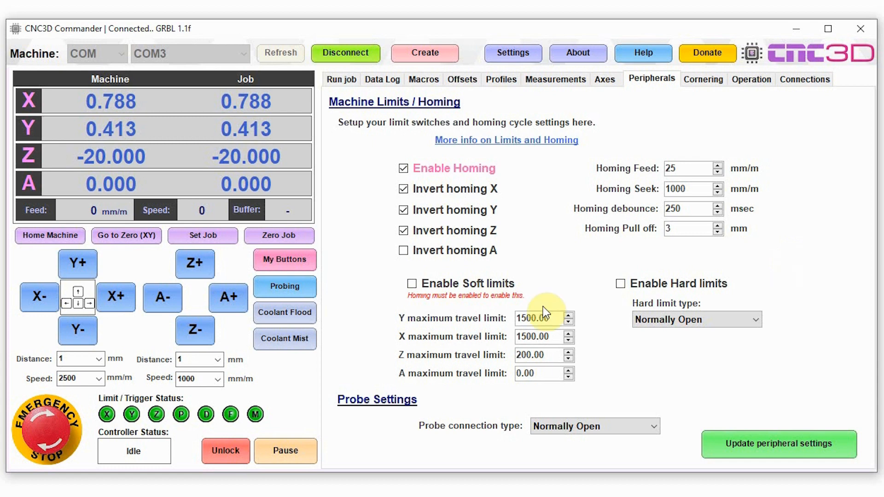
pyautogui.moveTo(550, 374); pyautogui.dragTo(403, 373)
pyautogui.write('200')
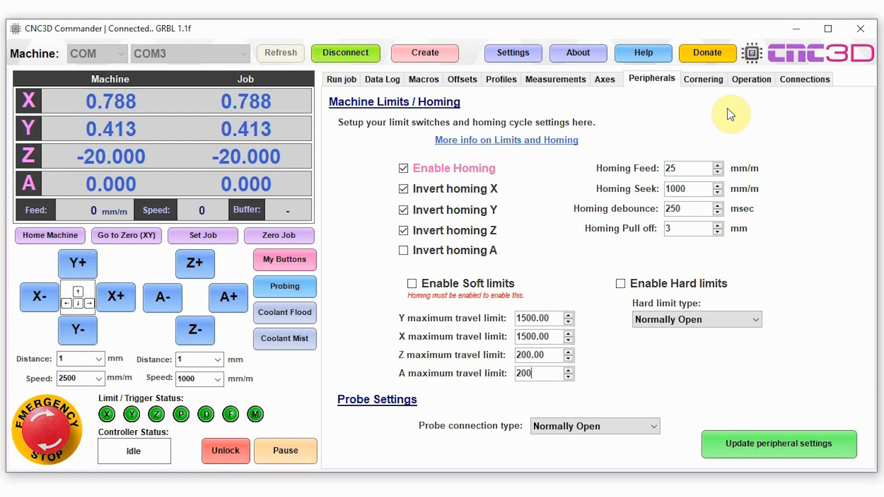
pyautogui.click(702, 80)
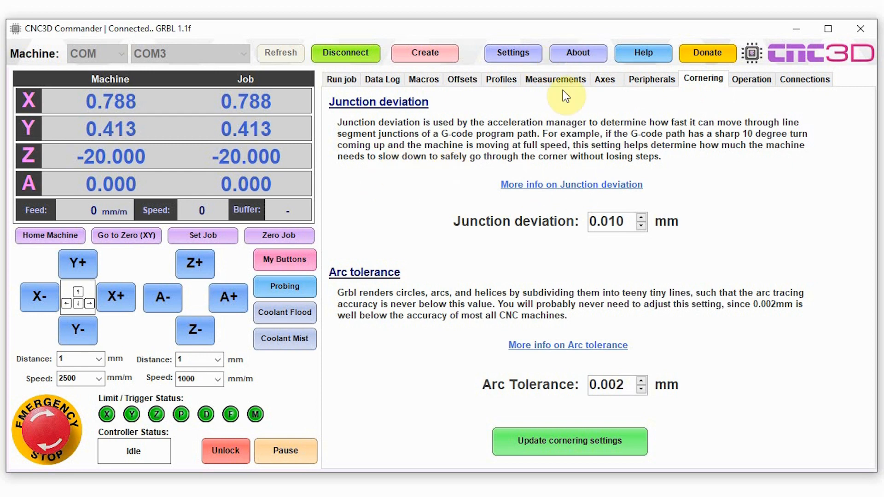
# Step: Review the help window's community support links and the initial connect data in its diagnostics, and close it
pyautogui.click(644, 55)
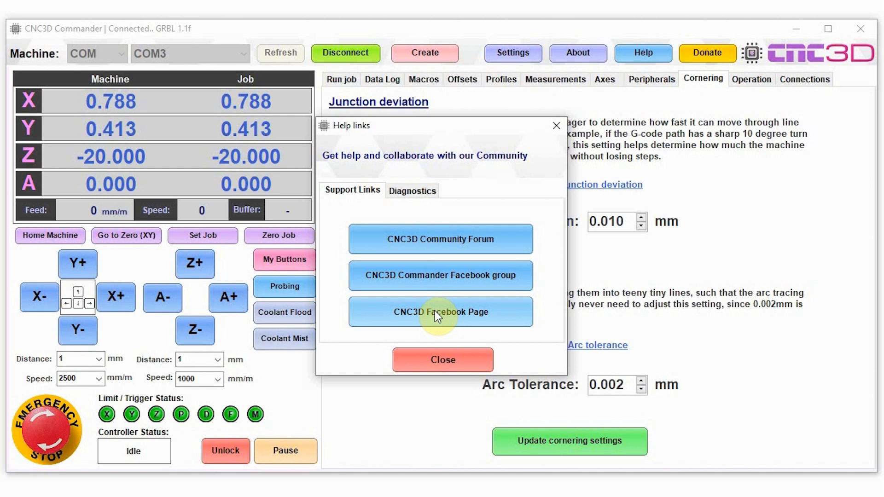
pyautogui.click(407, 191)
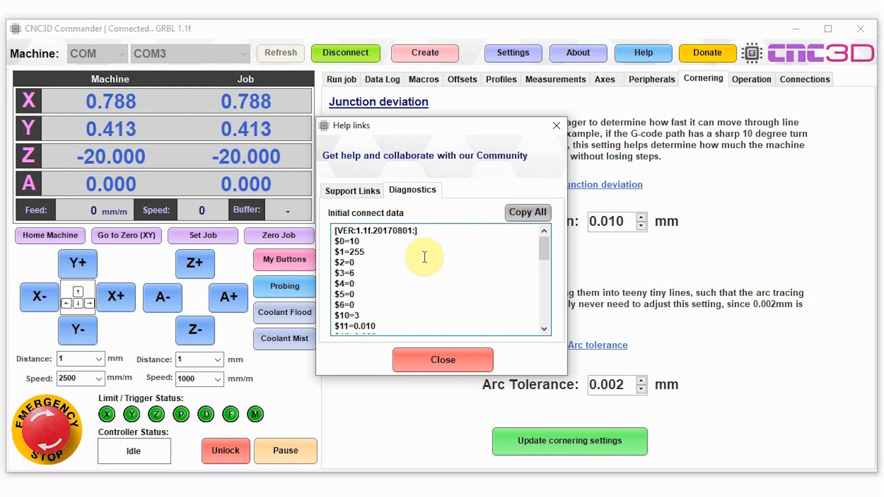
pyautogui.scroll(-8, 426, 257)
pyautogui.scroll(-2, 428, 256)
pyautogui.scroll(8, 388, 308)
pyautogui.scroll(1, 388, 308)
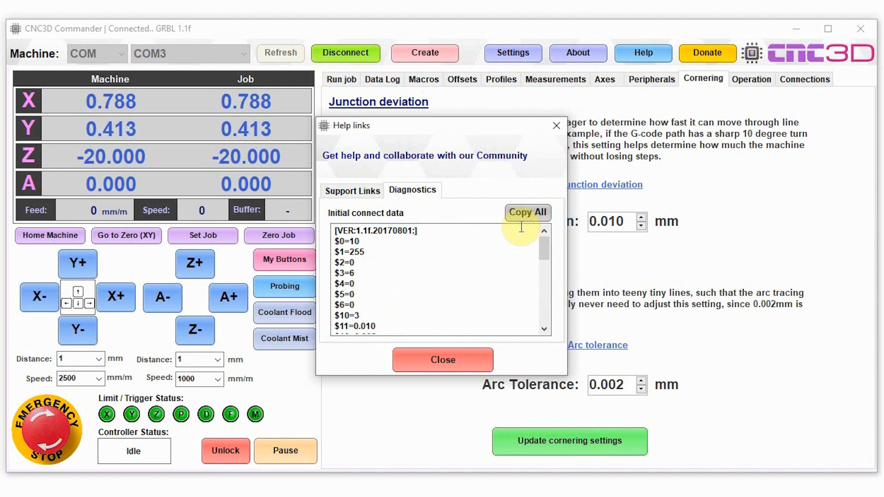
pyautogui.click(452, 277)
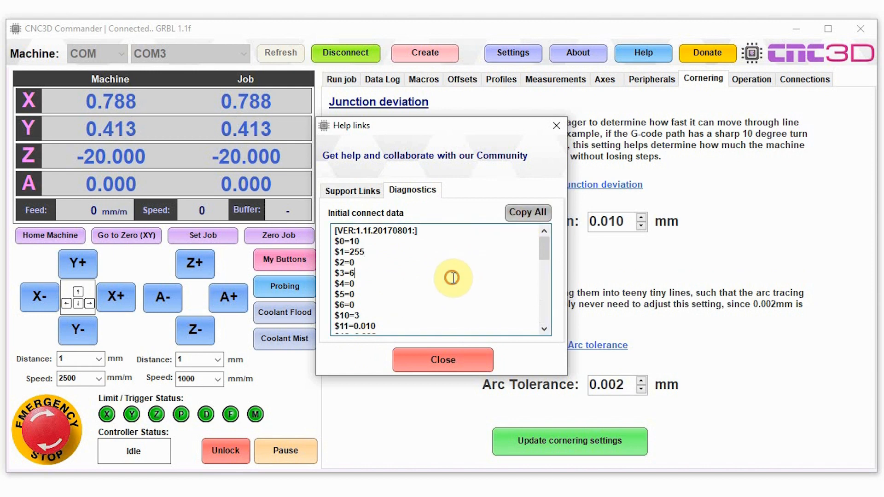
pyautogui.click(369, 190)
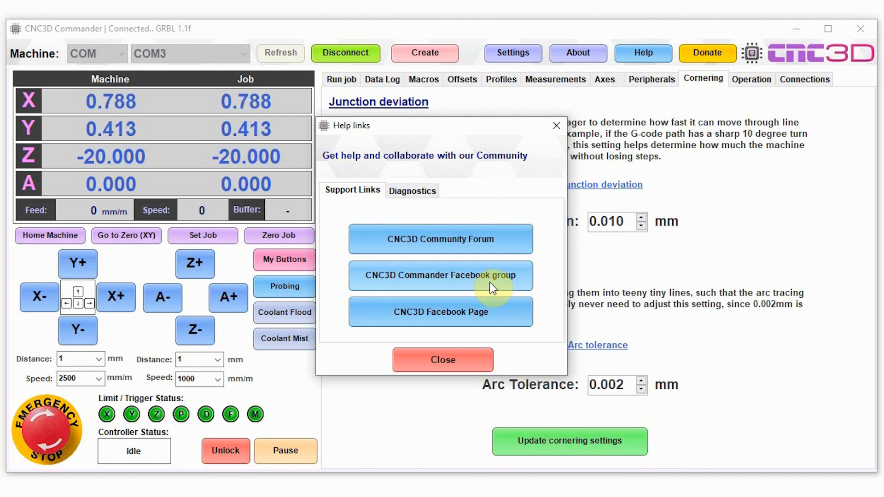
pyautogui.click(417, 190)
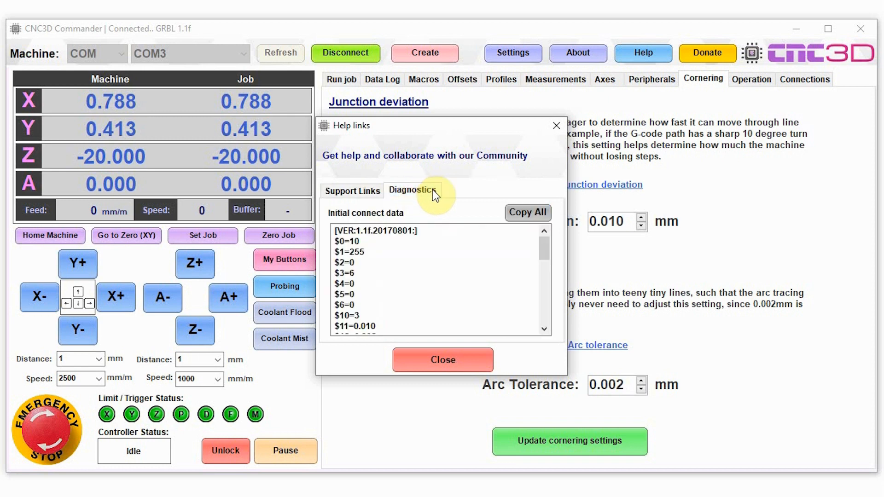
pyautogui.scroll(-9, 434, 261)
pyautogui.scroll(8, 435, 261)
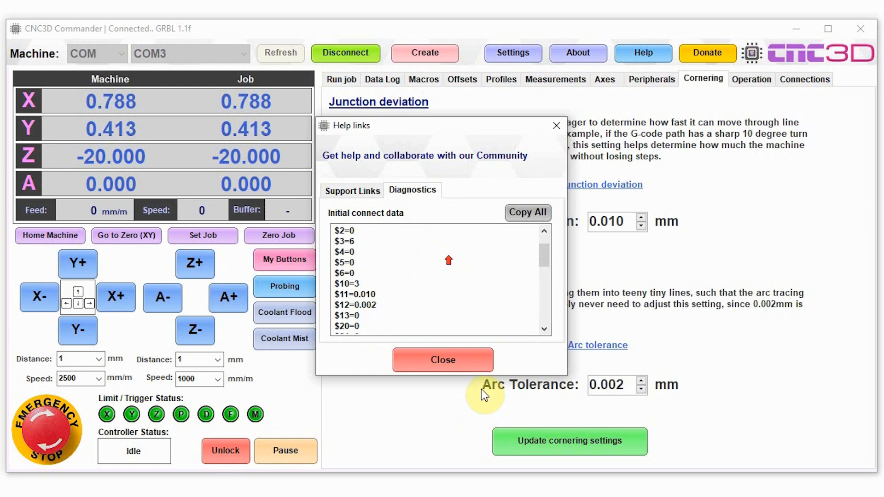
pyautogui.click(464, 360)
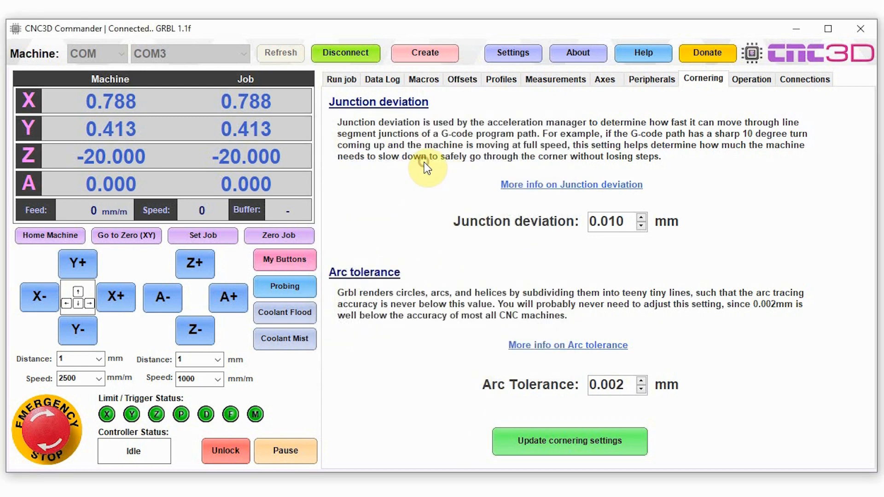
# Step: View the project's donation options and dismiss them without donating
pyautogui.click(702, 54)
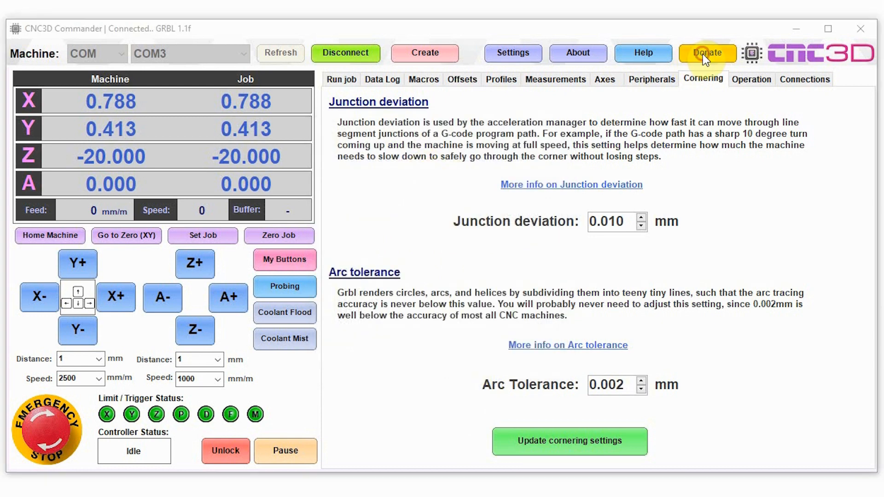
pyautogui.click(402, 194)
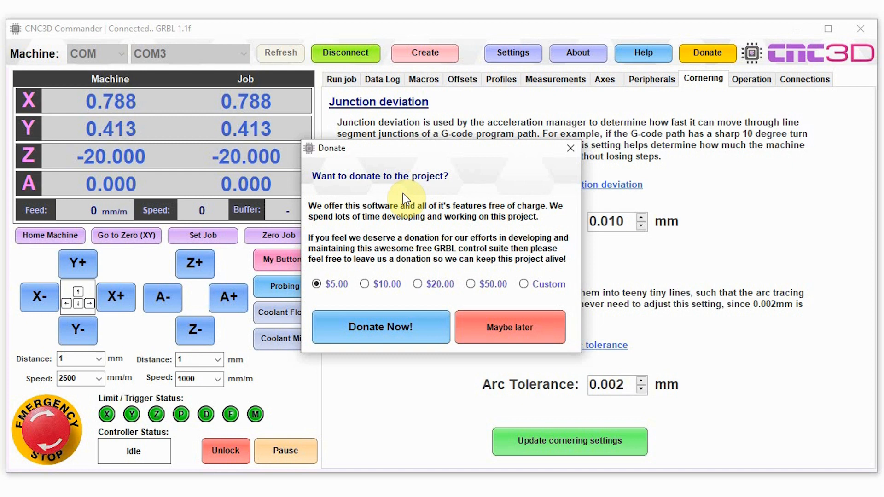
pyautogui.click(528, 328)
pyautogui.click(456, 177)
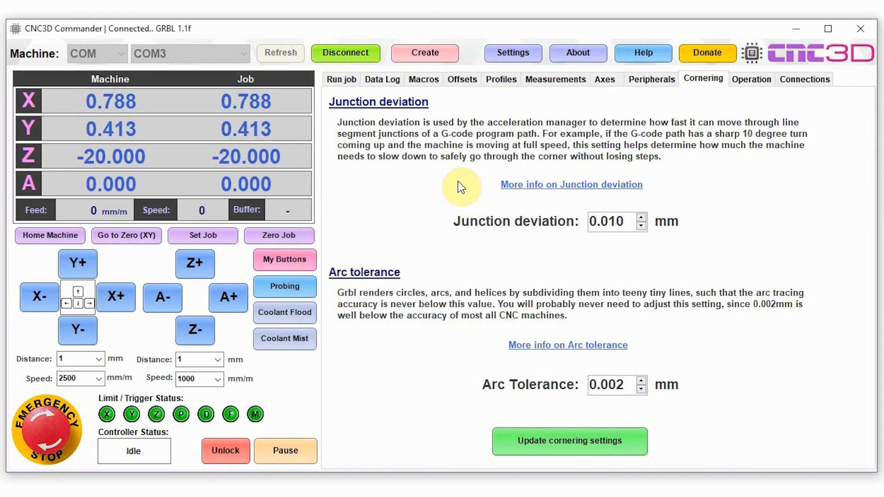